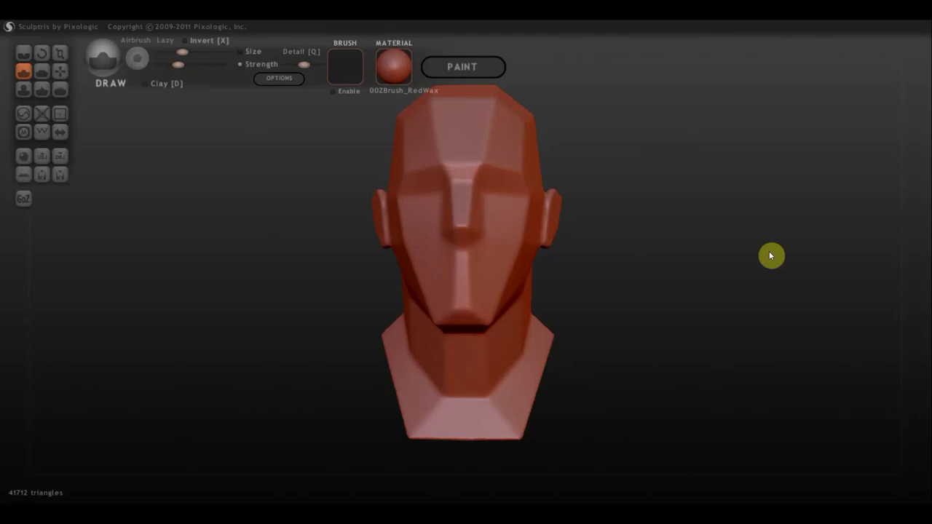
# - Orbit and zoom to inspect the head from the side profile and the front
pyautogui.scroll(-3, 697, 222)
pyautogui.scroll(2, 634, 258)
pyautogui.moveTo(634, 259)
pyautogui.mouseDown()
pyautogui.moveTo(711, 270)
pyautogui.moveTo(801, 262)
pyautogui.mouseUp()
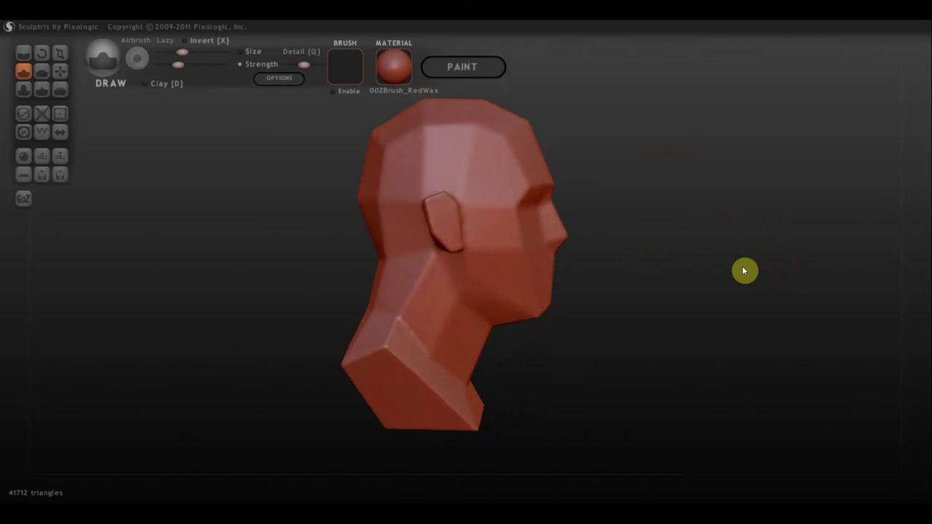
pyautogui.moveTo(743, 271)
pyautogui.mouseDown()
pyautogui.moveTo(687, 284)
pyautogui.moveTo(474, 276)
pyautogui.moveTo(582, 274)
pyautogui.mouseUp()
pyautogui.scroll(3, 579, 277)
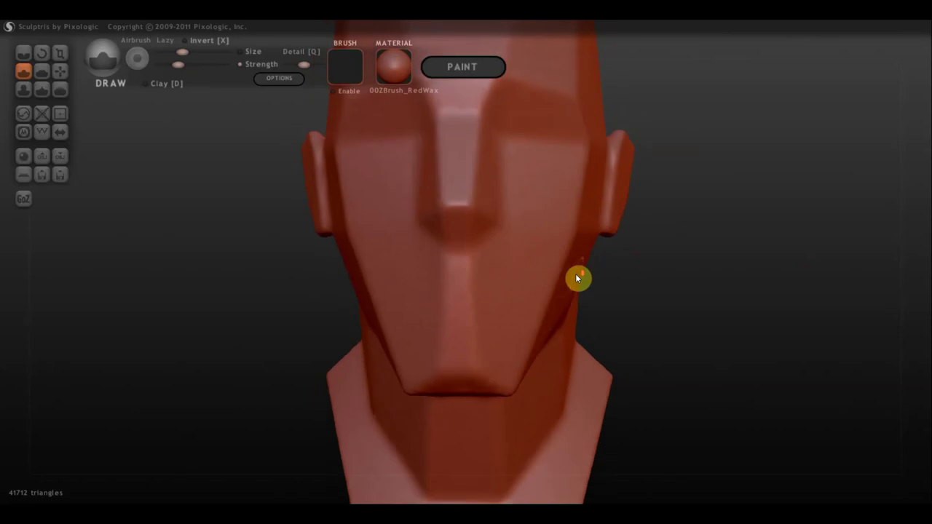
pyautogui.scroll(-1, 577, 280)
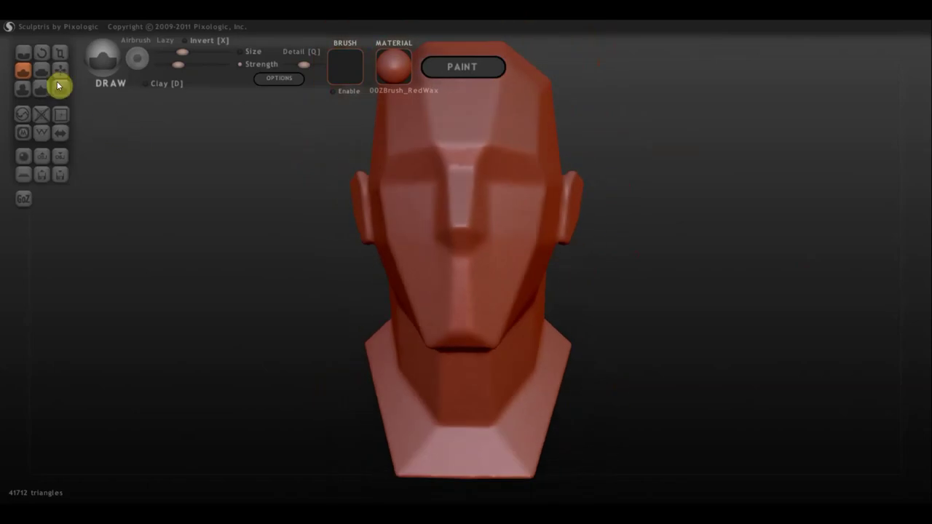
# - Carve a crease across the right cheek with the Crease brush, then enable mirrored symmetry
pyautogui.click(24, 53)
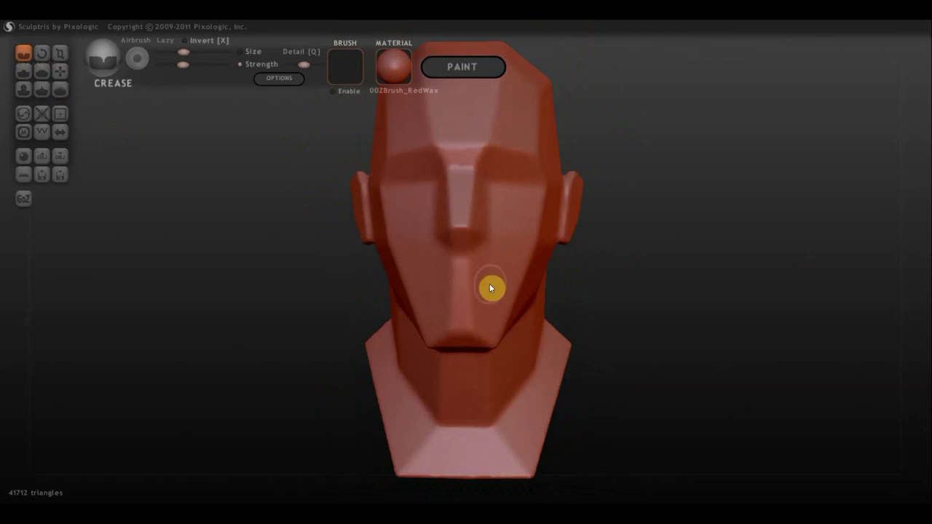
pyautogui.moveTo(621, 324); pyautogui.dragTo(617, 323)
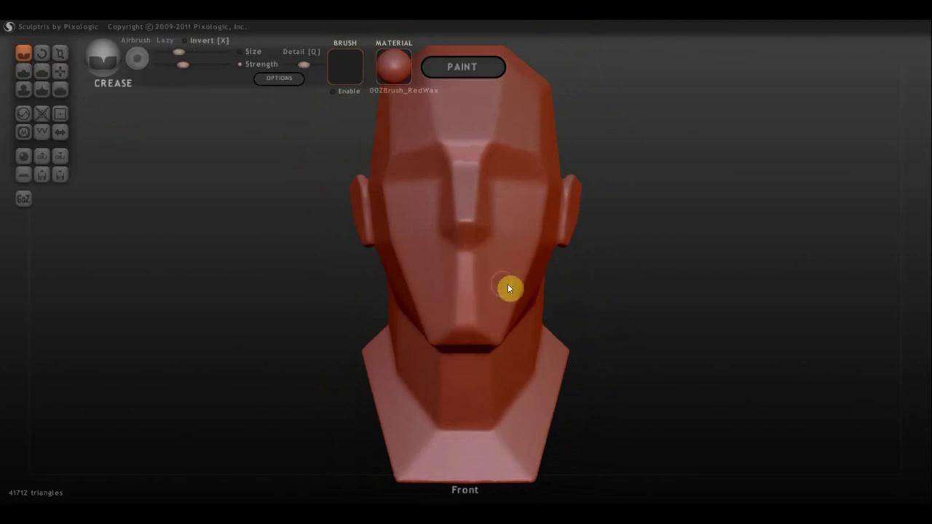
pyautogui.moveTo(503, 287)
pyautogui.mouseDown()
pyautogui.moveTo(430, 282)
pyautogui.moveTo(470, 283)
pyautogui.moveTo(434, 285)
pyautogui.moveTo(447, 283)
pyautogui.mouseUp()
pyautogui.click(61, 132)
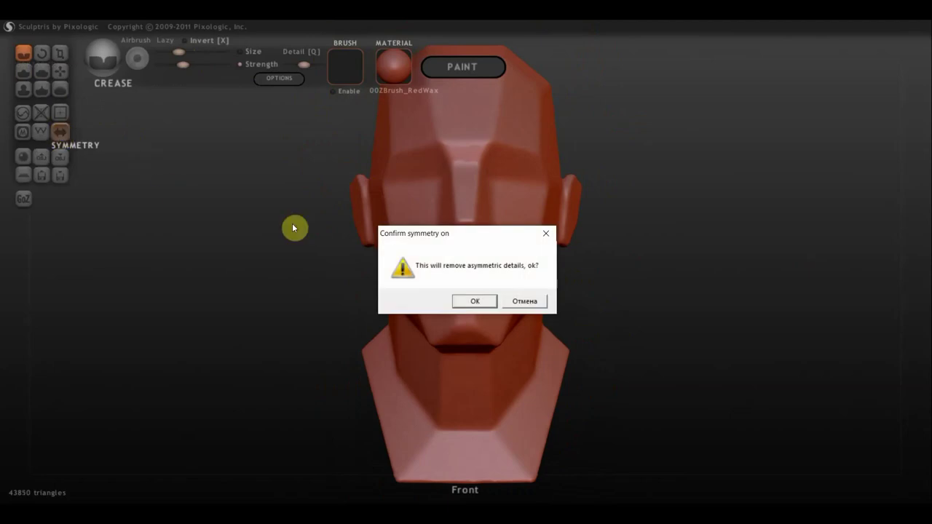
# - Confirm symmetry and crease the upper and lower lip lines
pyautogui.click(471, 301)
pyautogui.moveTo(429, 285); pyautogui.dragTo(481, 285)
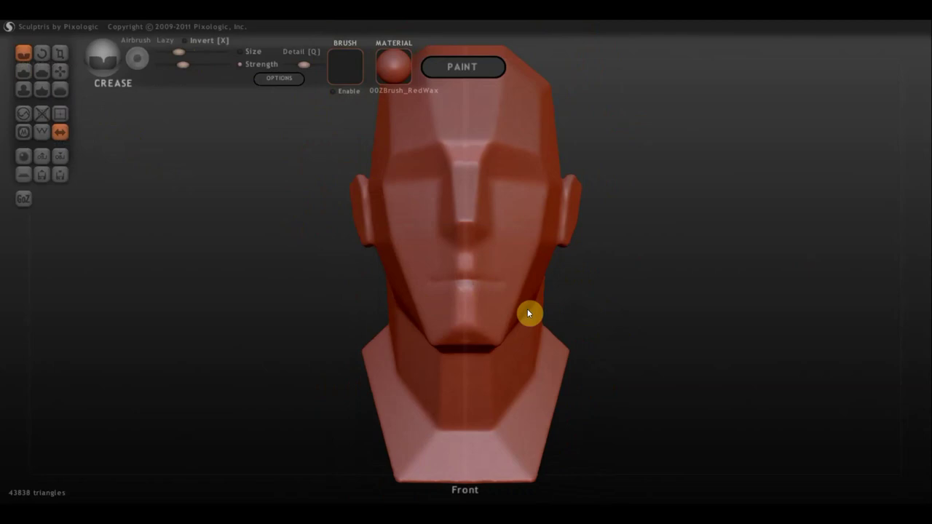
pyautogui.moveTo(642, 320)
pyautogui.mouseDown()
pyautogui.moveTo(747, 318)
pyautogui.moveTo(625, 322)
pyautogui.mouseUp()
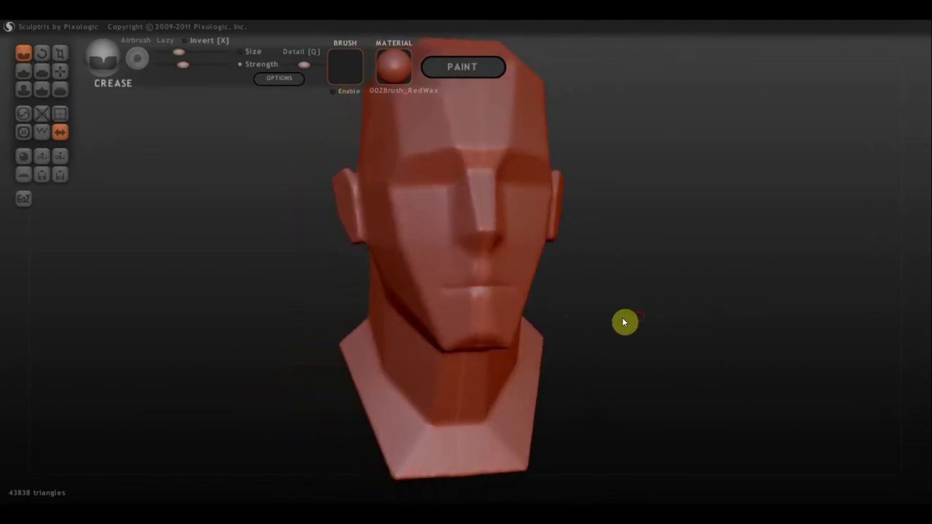
pyautogui.moveTo(508, 317)
pyautogui.mouseDown()
pyautogui.moveTo(443, 312)
pyautogui.moveTo(454, 321)
pyautogui.mouseUp()
pyautogui.moveTo(607, 342); pyautogui.dragTo(716, 351)
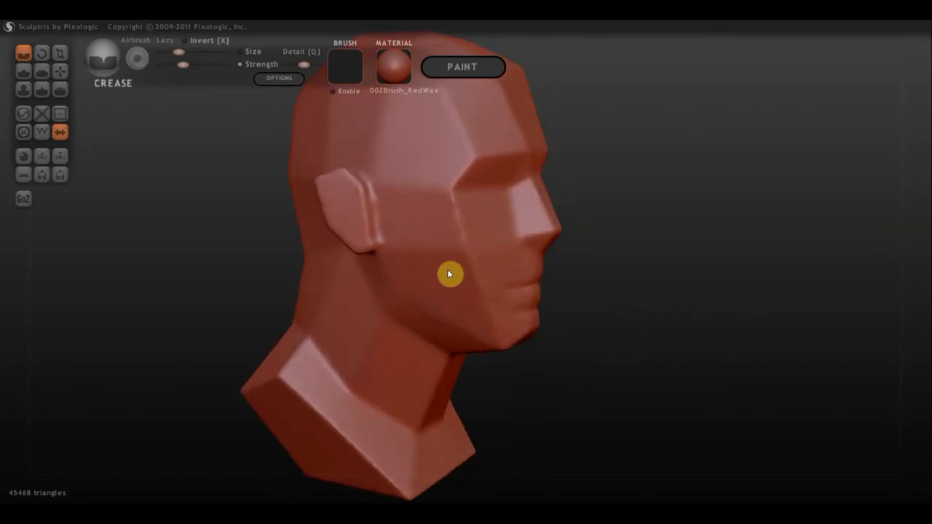
# - Build up the chin with the clay-style Draw brush and deepen the crease beneath it
pyautogui.click(25, 74)
pyautogui.click(148, 83)
pyautogui.moveTo(609, 267); pyautogui.dragTo(532, 252)
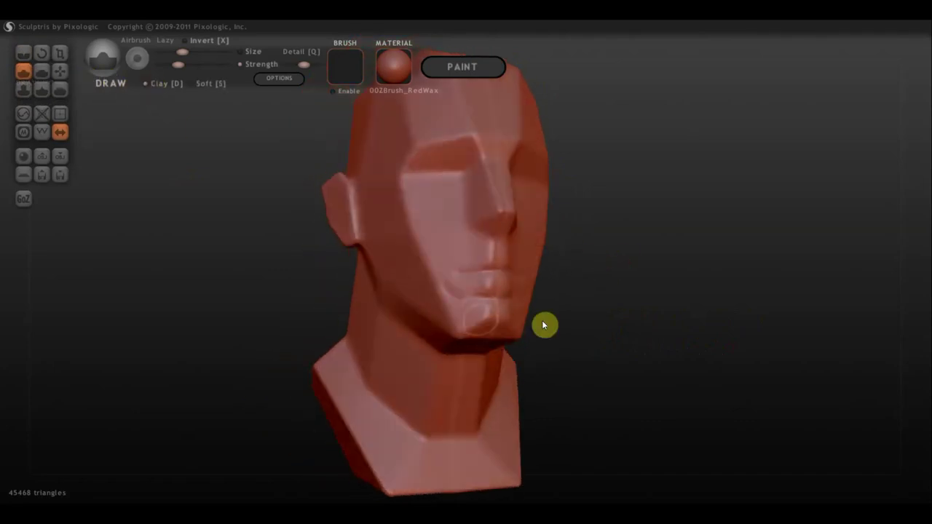
pyautogui.moveTo(542, 326); pyautogui.dragTo(541, 322)
pyautogui.moveTo(471, 312)
pyautogui.mouseDown()
pyautogui.moveTo(456, 314)
pyautogui.moveTo(462, 327)
pyautogui.moveTo(488, 342)
pyautogui.mouseUp()
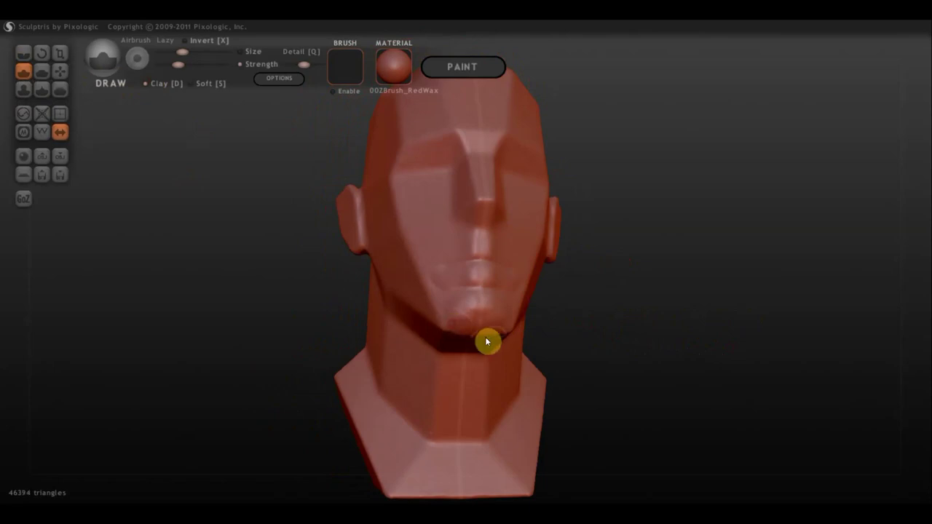
pyautogui.moveTo(448, 319)
pyautogui.mouseDown()
pyautogui.moveTo(474, 311)
pyautogui.moveTo(470, 340)
pyautogui.moveTo(453, 313)
pyautogui.moveTo(713, 342)
pyautogui.moveTo(700, 338)
pyautogui.mouseUp()
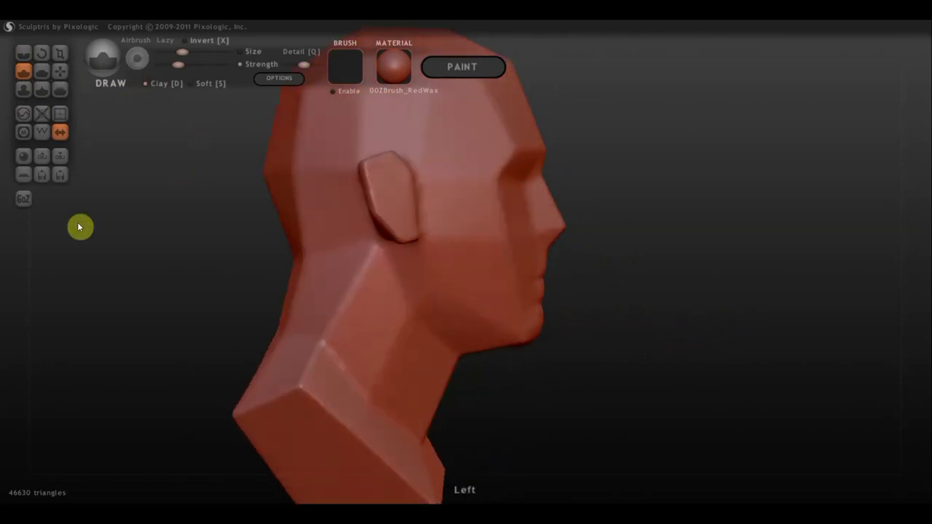
# - Use Grab to pull the chin down and forward and nudge the side of the neck
pyautogui.click(61, 71)
pyautogui.scroll(-2, 526, 341)
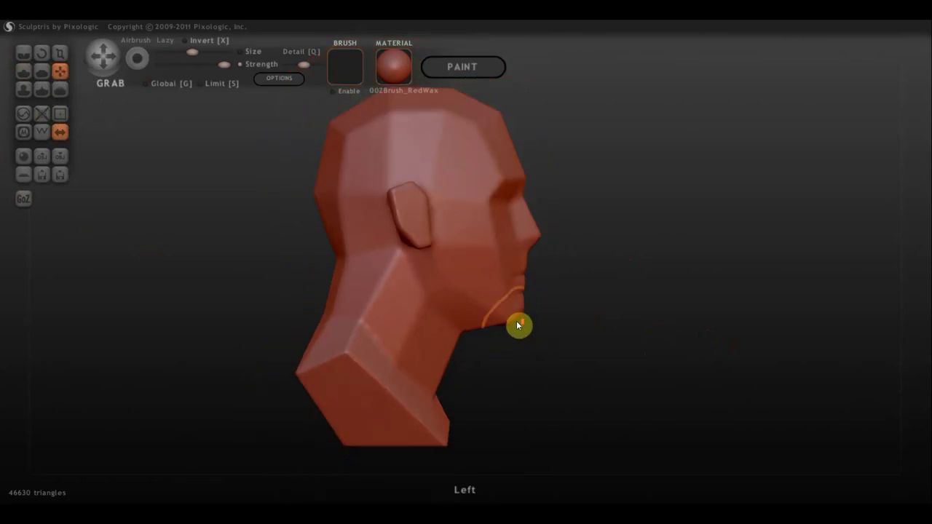
pyautogui.scroll(1, 520, 329)
pyautogui.moveTo(525, 334)
pyautogui.mouseDown()
pyautogui.moveTo(532, 341)
pyautogui.moveTo(508, 338)
pyautogui.mouseUp()
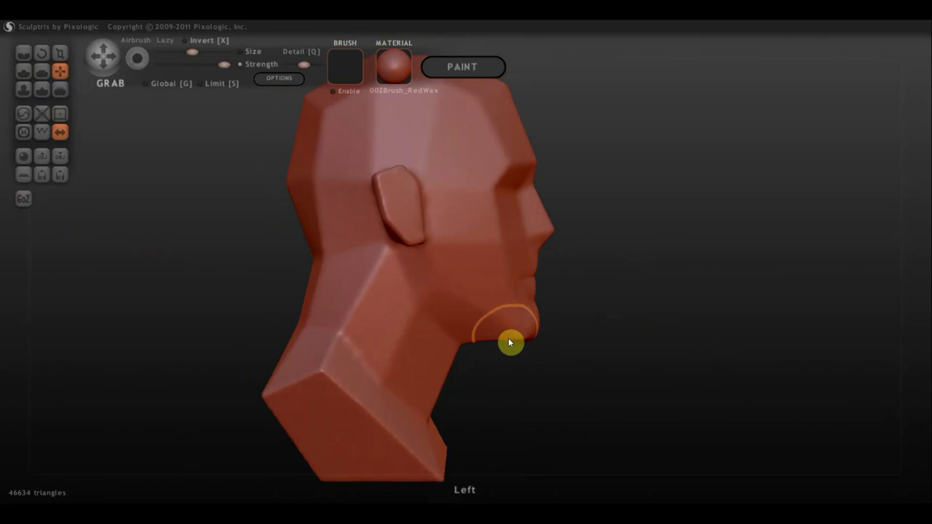
pyautogui.moveTo(460, 313); pyautogui.dragTo(448, 285)
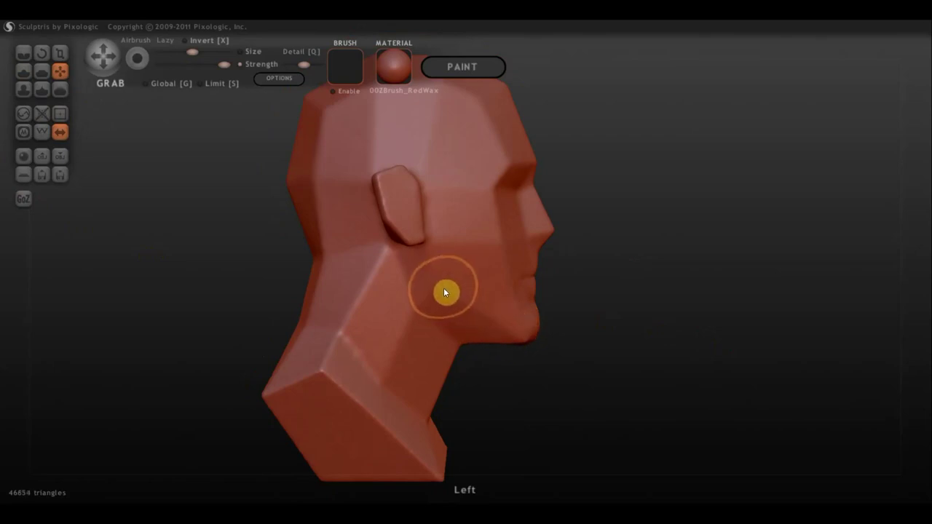
# - Carve several crease lines along the side of the neck
pyautogui.click(48, 71)
pyautogui.moveTo(416, 257)
pyautogui.mouseDown()
pyautogui.moveTo(411, 296)
pyautogui.moveTo(459, 342)
pyautogui.mouseUp()
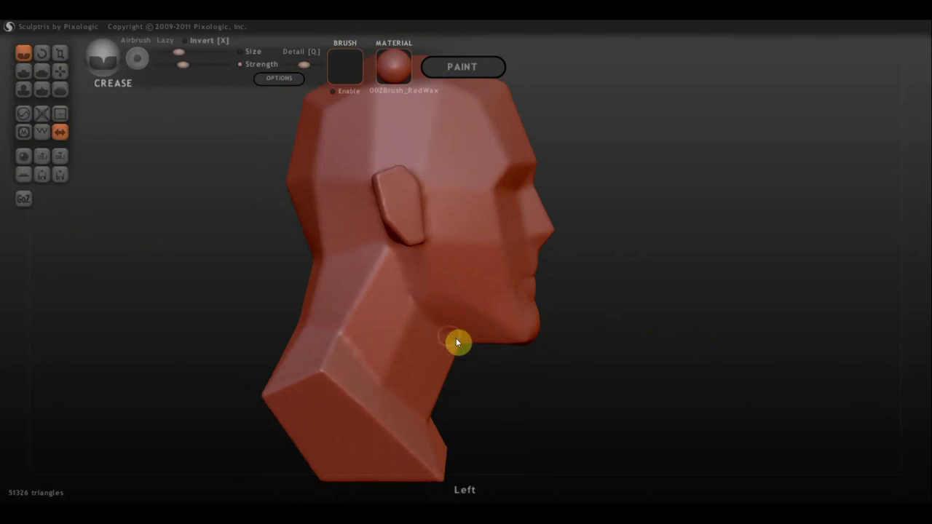
pyautogui.moveTo(421, 308); pyautogui.dragTo(460, 337)
pyautogui.moveTo(412, 258)
pyautogui.mouseDown()
pyautogui.moveTo(415, 296)
pyautogui.moveTo(469, 347)
pyautogui.mouseUp()
pyautogui.moveTo(581, 333)
pyautogui.mouseDown()
pyautogui.moveTo(451, 333)
pyautogui.moveTo(474, 338)
pyautogui.mouseUp()
pyautogui.scroll(2, 487, 332)
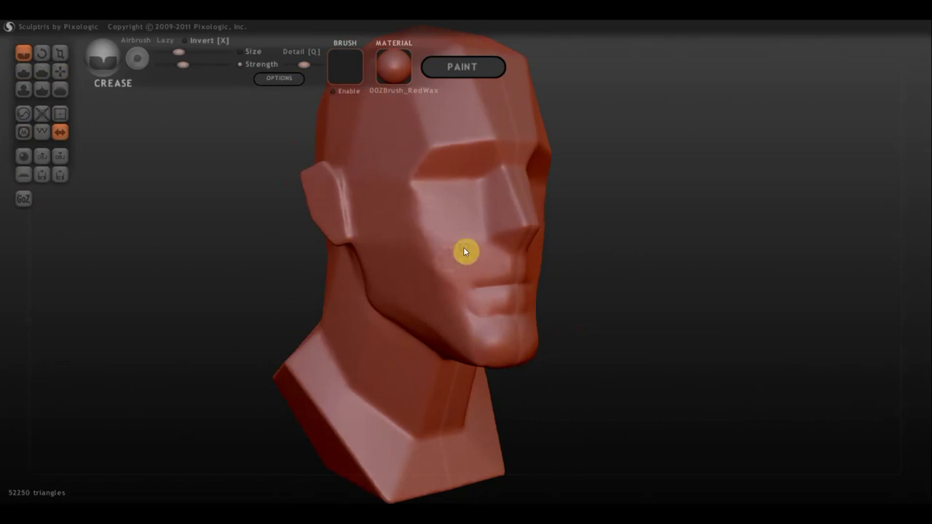
# - Orbit between front and three-quarter views to check the neck creases
pyautogui.moveTo(608, 270); pyautogui.dragTo(555, 263)
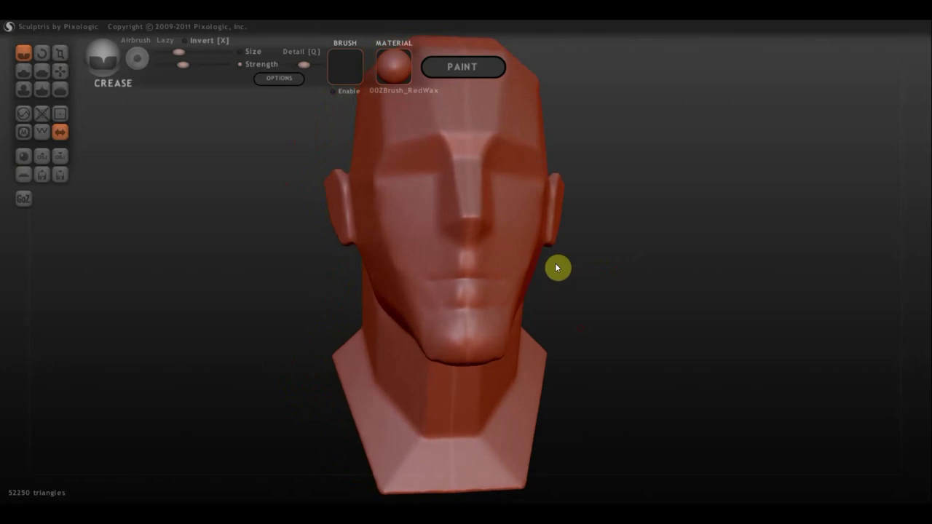
pyautogui.scroll(2, 509, 295)
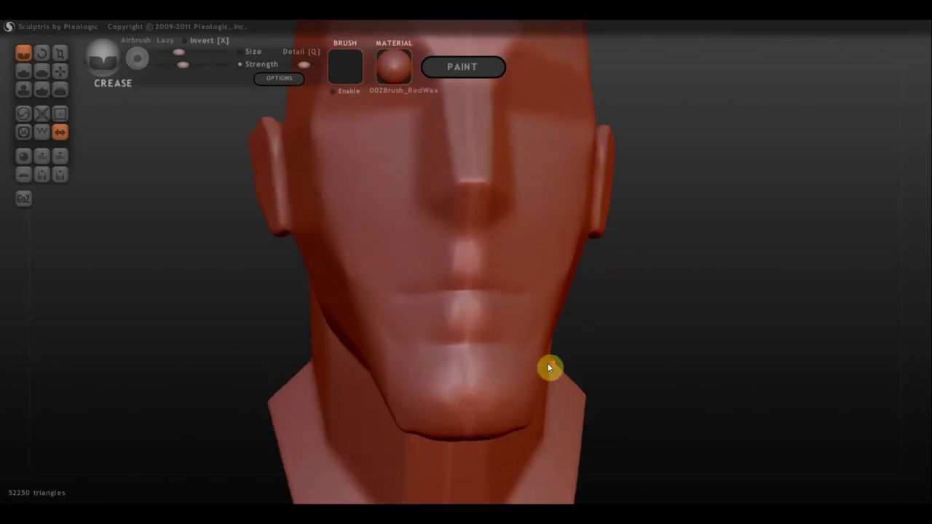
pyautogui.scroll(-2, 550, 368)
pyautogui.moveTo(637, 349); pyautogui.dragTo(432, 373)
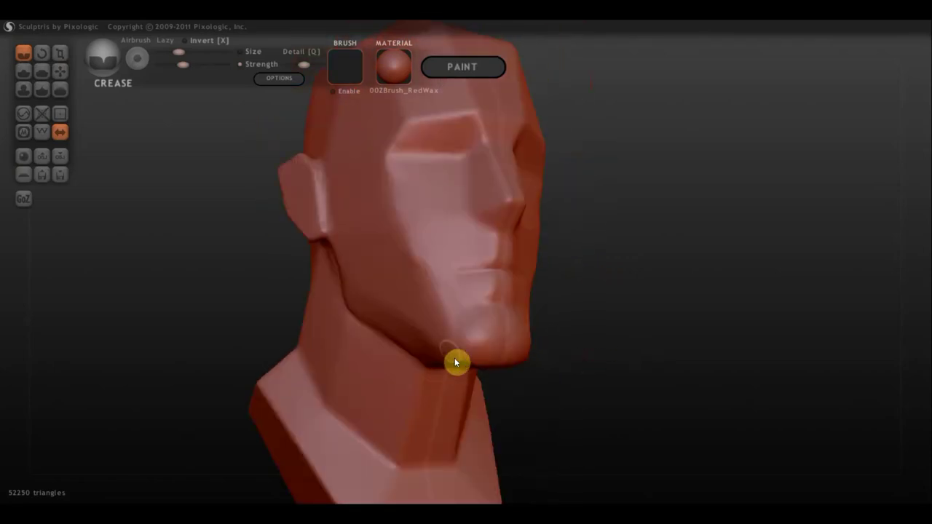
pyautogui.moveTo(539, 361); pyautogui.dragTo(557, 382)
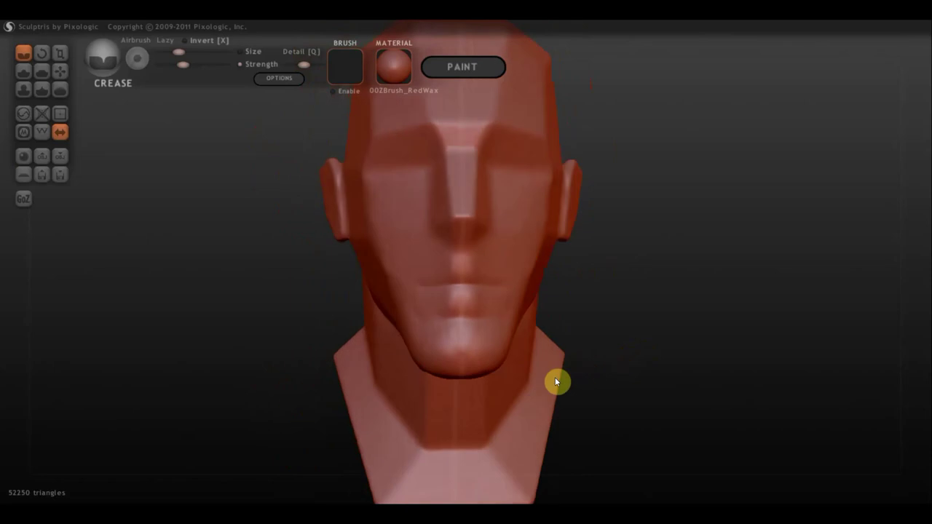
pyautogui.click(41, 72)
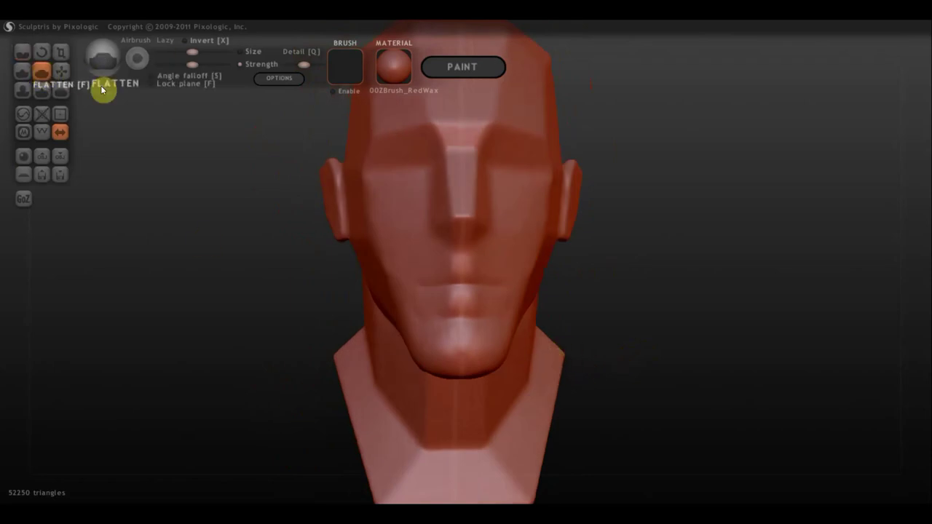
# - Flatten the nose ridge and the side of the brow from a side-on view
pyautogui.scroll(2, 385, 169)
pyautogui.moveTo(385, 169); pyautogui.dragTo(503, 193)
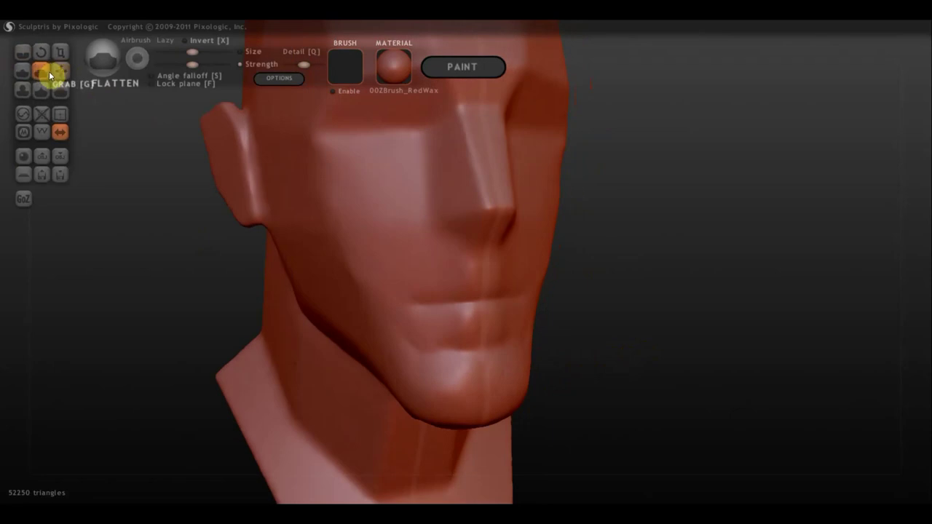
pyautogui.moveTo(305, 171); pyautogui.dragTo(354, 177)
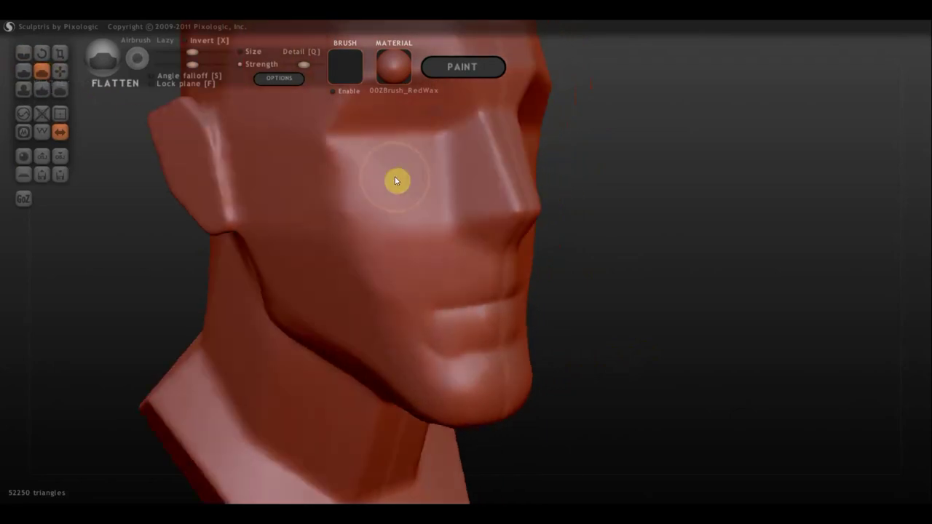
pyautogui.scroll(1, 457, 153)
pyautogui.moveTo(608, 171); pyautogui.dragTo(649, 317)
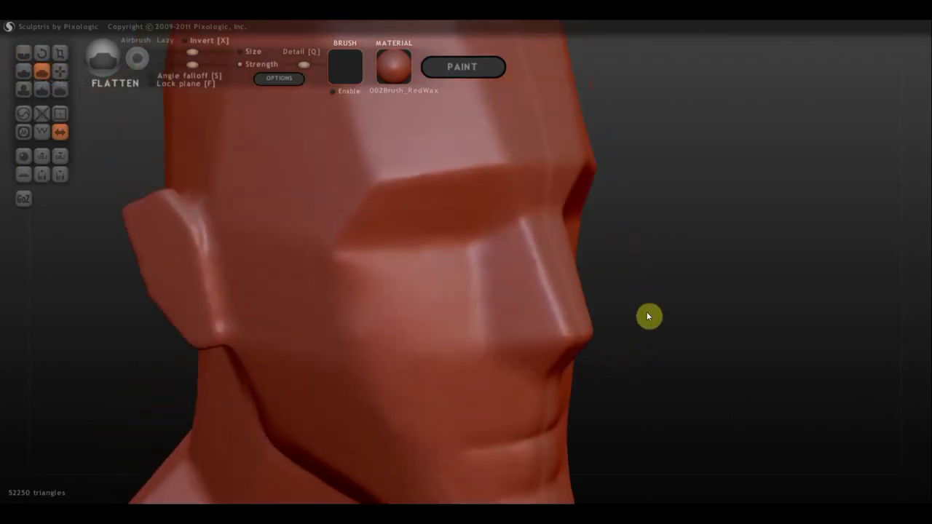
pyautogui.scroll(3, 510, 240)
pyautogui.moveTo(527, 248)
pyautogui.mouseDown()
pyautogui.moveTo(541, 223)
pyautogui.moveTo(585, 308)
pyautogui.moveTo(552, 252)
pyautogui.moveTo(575, 362)
pyautogui.moveTo(541, 238)
pyautogui.moveTo(576, 313)
pyautogui.moveTo(562, 240)
pyautogui.moveTo(560, 258)
pyautogui.moveTo(501, 285)
pyautogui.mouseUp()
# - Flatten the cheek below the eye and the jaw seen from below
pyautogui.scroll(-3, 502, 285)
pyautogui.moveTo(464, 283)
pyautogui.mouseDown(button='right')
pyautogui.moveTo(459, 261)
pyautogui.moveTo(478, 277)
pyautogui.moveTo(399, 291)
pyautogui.mouseUp(button='right')
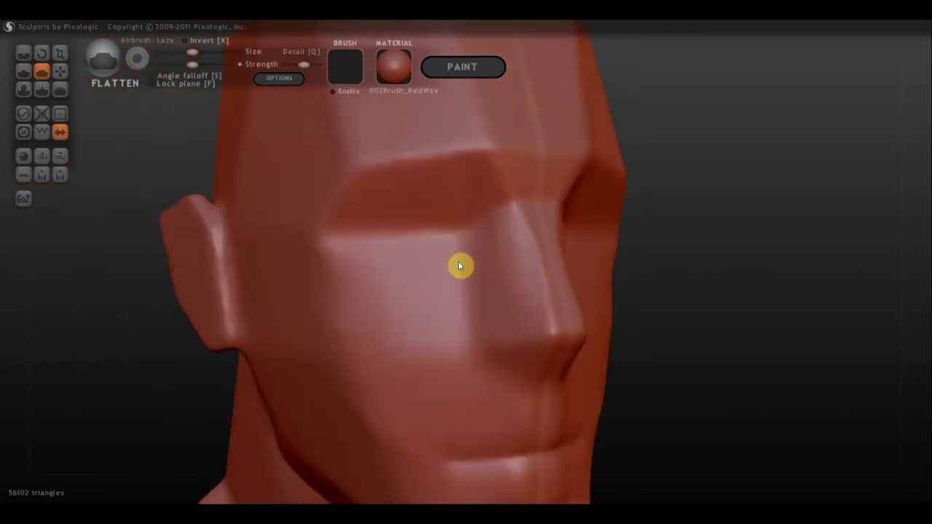
pyautogui.moveTo(400, 291)
pyautogui.mouseDown()
pyautogui.moveTo(385, 332)
pyautogui.moveTo(389, 277)
pyautogui.moveTo(351, 265)
pyautogui.moveTo(467, 314)
pyautogui.moveTo(341, 366)
pyautogui.moveTo(385, 328)
pyautogui.moveTo(390, 293)
pyautogui.moveTo(427, 285)
pyautogui.moveTo(415, 410)
pyautogui.moveTo(468, 332)
pyautogui.moveTo(419, 408)
pyautogui.moveTo(421, 316)
pyautogui.moveTo(376, 379)
pyautogui.mouseUp()
pyautogui.moveTo(376, 380)
pyautogui.mouseDown(button='right')
pyautogui.moveTo(427, 345)
pyautogui.moveTo(333, 348)
pyautogui.moveTo(419, 330)
pyautogui.moveTo(508, 333)
pyautogui.mouseUp(button='right')
pyautogui.moveTo(507, 333)
pyautogui.mouseDown()
pyautogui.moveTo(425, 381)
pyautogui.moveTo(354, 495)
pyautogui.moveTo(420, 410)
pyautogui.mouseUp()
pyautogui.moveTo(419, 410); pyautogui.dragTo(510, 435, button='right')
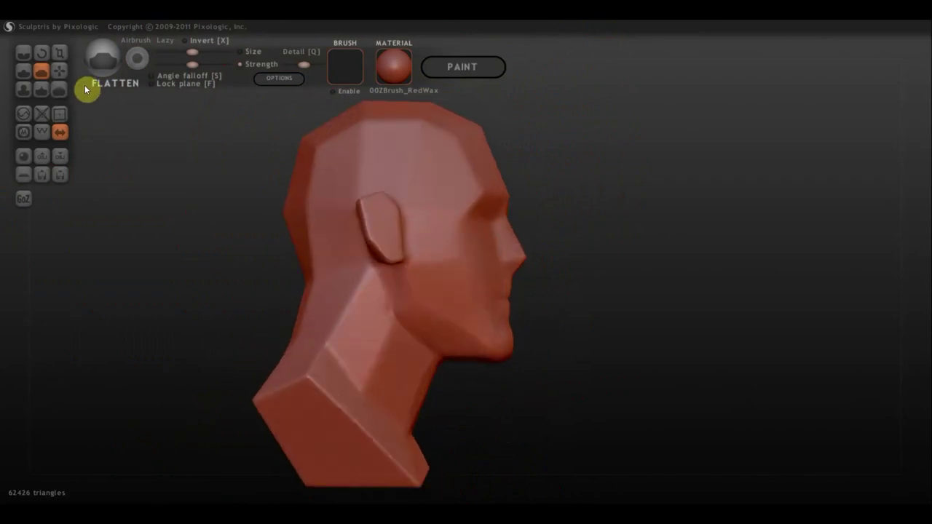
pyautogui.click(62, 71)
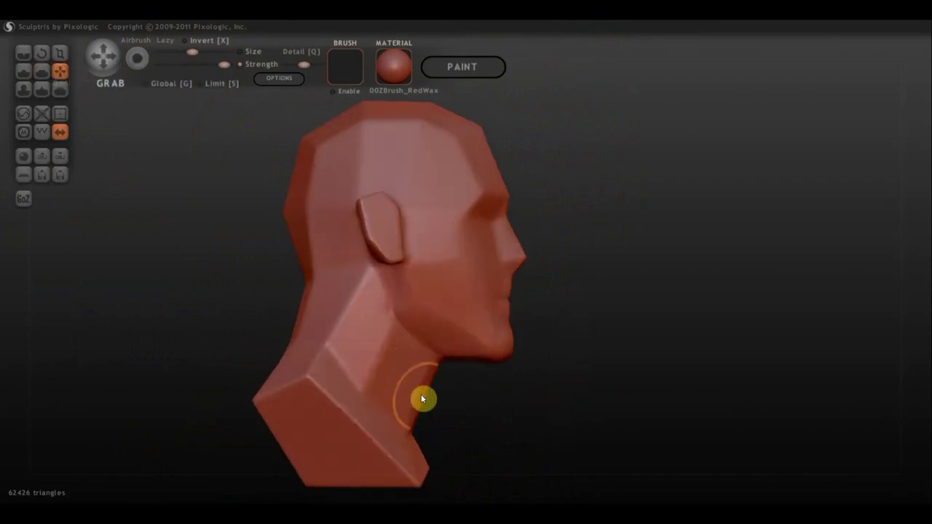
# - Pull the front, back and right side of the neck slightly with Grab
pyautogui.scroll(-3, 421, 387)
pyautogui.moveTo(435, 364); pyautogui.dragTo(431, 360)
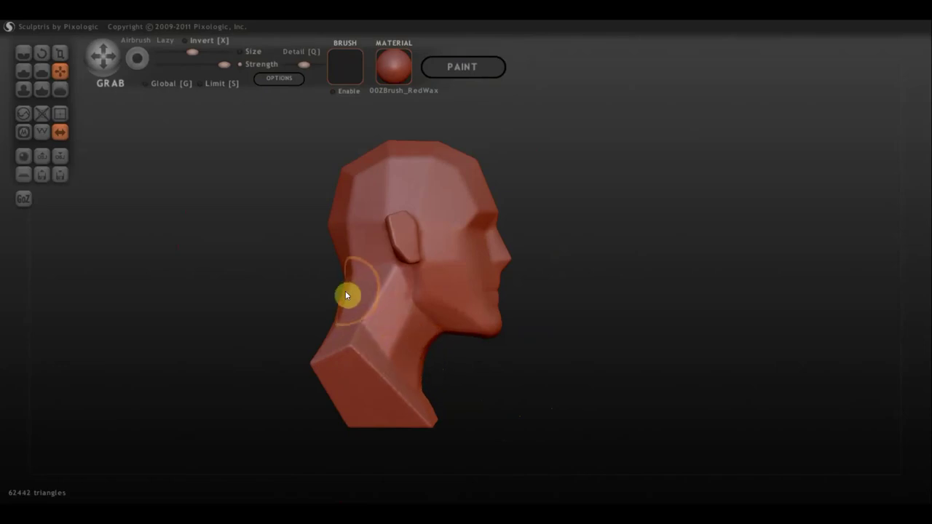
pyautogui.moveTo(351, 298); pyautogui.dragTo(364, 298)
pyautogui.moveTo(492, 354)
pyautogui.mouseDown()
pyautogui.moveTo(301, 389)
pyautogui.moveTo(318, 379)
pyautogui.mouseUp()
pyautogui.moveTo(522, 331); pyautogui.dragTo(504, 332)
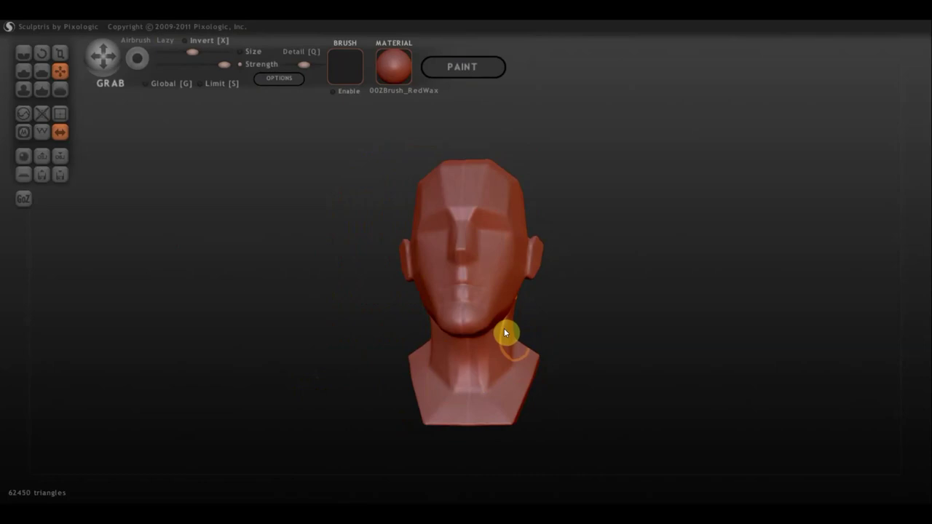
# - Rotate to a zoomed-in side profile to examine the ear
pyautogui.moveTo(531, 334); pyautogui.dragTo(590, 346)
pyautogui.scroll(3, 529, 335)
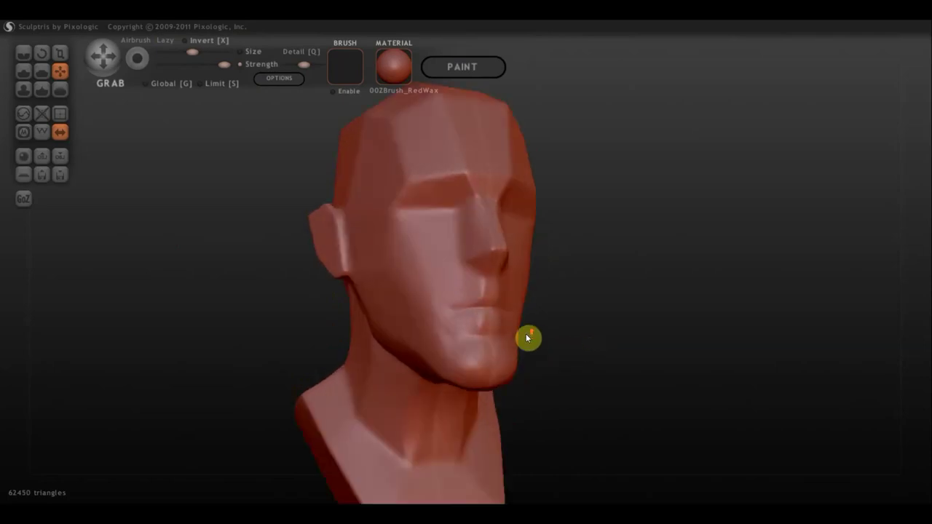
pyautogui.moveTo(527, 323); pyautogui.dragTo(601, 342)
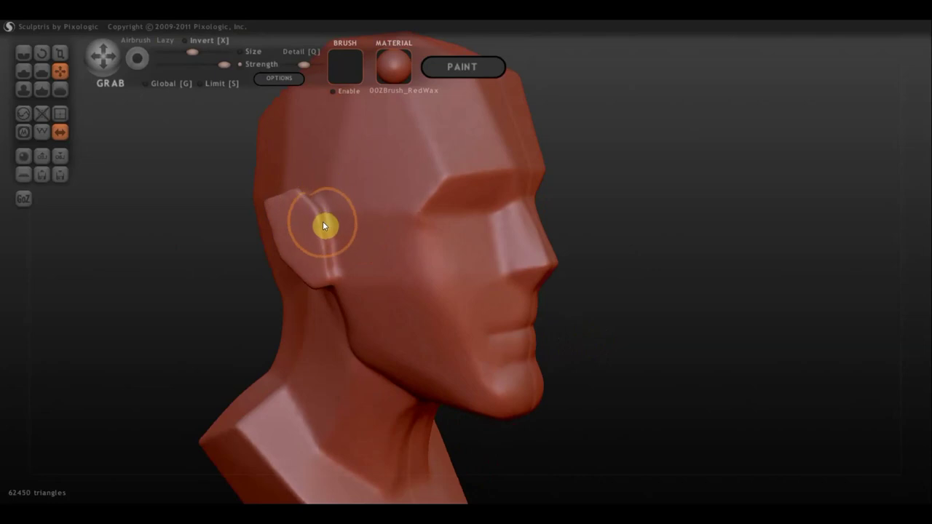
pyautogui.scroll(2, 321, 224)
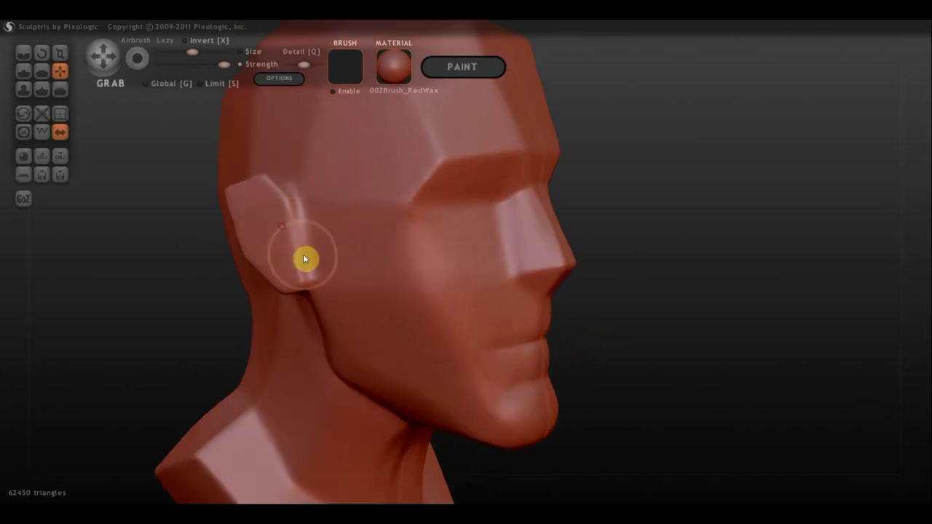
pyautogui.moveTo(297, 239)
pyautogui.mouseDown(button='right')
pyautogui.moveTo(302, 246)
pyautogui.moveTo(195, 232)
pyautogui.moveTo(215, 230)
pyautogui.mouseUp(button='right')
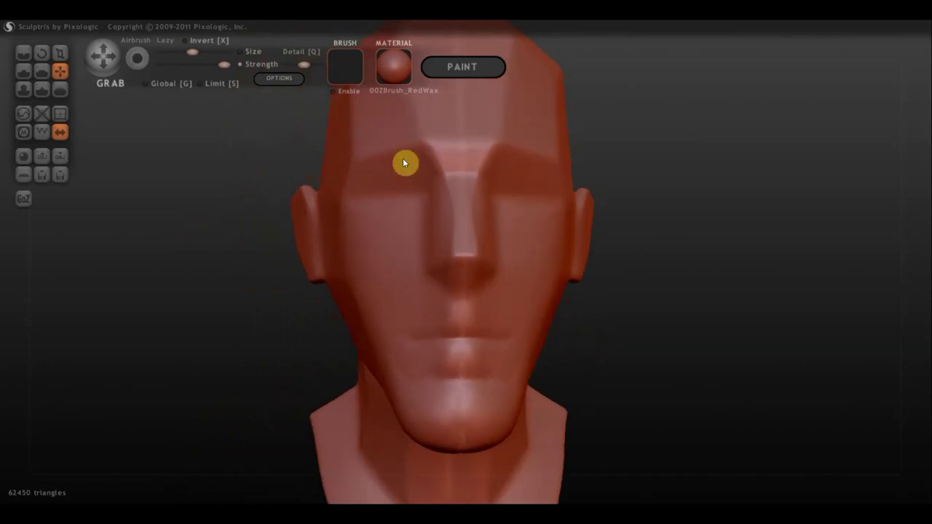
# - Crease the forehead, between the brows, and vertical lines between brow and eye
pyautogui.click(23, 54)
pyautogui.moveTo(437, 138); pyautogui.dragTo(440, 136)
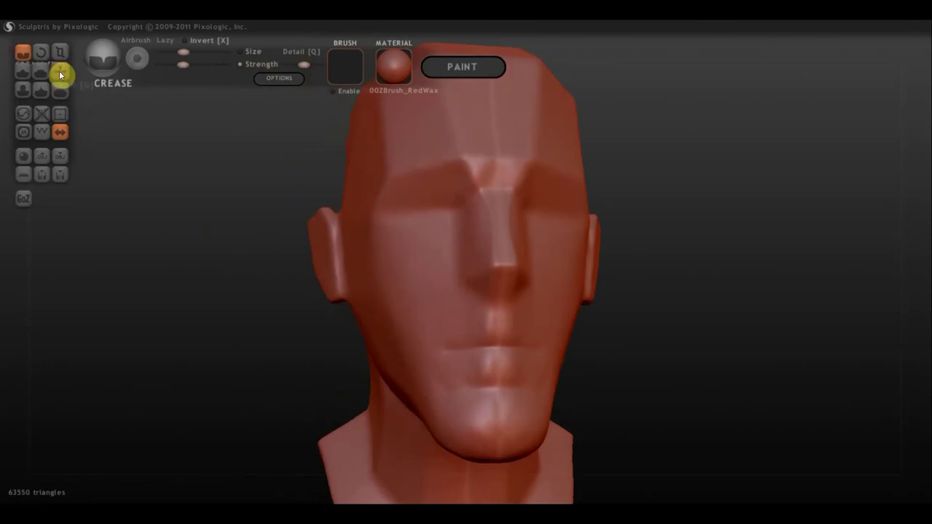
pyautogui.moveTo(460, 214); pyautogui.dragTo(497, 156)
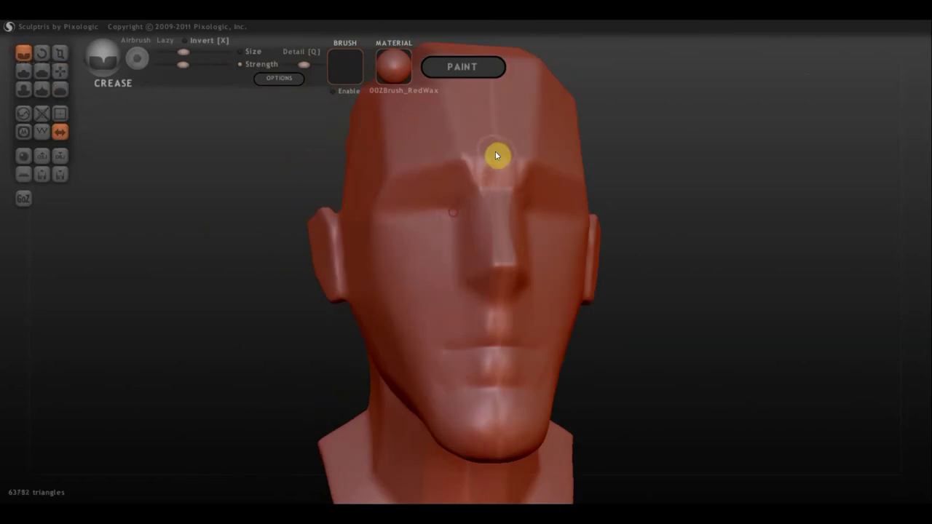
pyautogui.moveTo(474, 200)
pyautogui.mouseDown()
pyautogui.moveTo(476, 174)
pyautogui.moveTo(456, 222)
pyautogui.moveTo(410, 200)
pyautogui.moveTo(461, 206)
pyautogui.moveTo(445, 196)
pyautogui.moveTo(416, 198)
pyautogui.moveTo(453, 200)
pyautogui.moveTo(398, 205)
pyautogui.moveTo(442, 223)
pyautogui.moveTo(415, 217)
pyautogui.moveTo(452, 214)
pyautogui.moveTo(405, 211)
pyautogui.moveTo(461, 214)
pyautogui.moveTo(422, 222)
pyautogui.mouseUp()
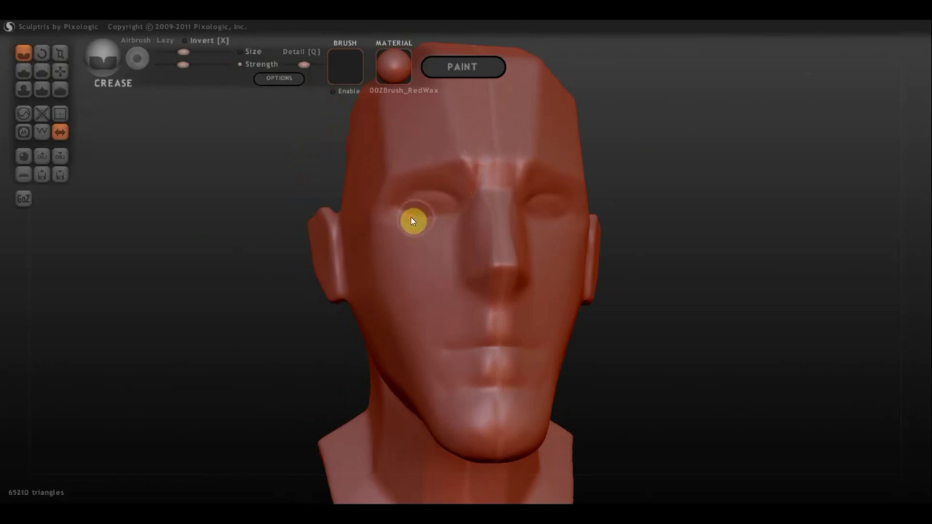
pyautogui.moveTo(633, 218); pyautogui.dragTo(616, 222)
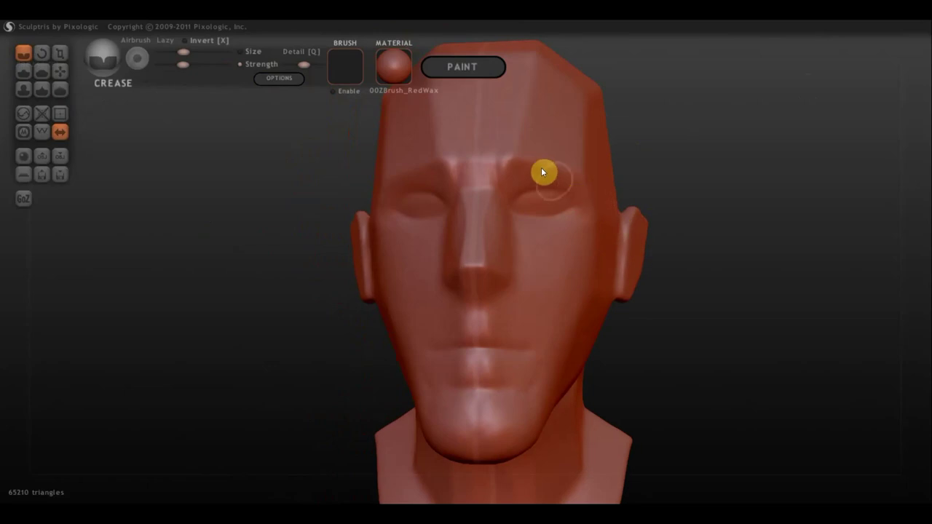
pyautogui.moveTo(495, 151); pyautogui.dragTo(500, 178)
pyautogui.moveTo(492, 147); pyautogui.dragTo(501, 180)
pyautogui.moveTo(486, 145); pyautogui.dragTo(502, 192)
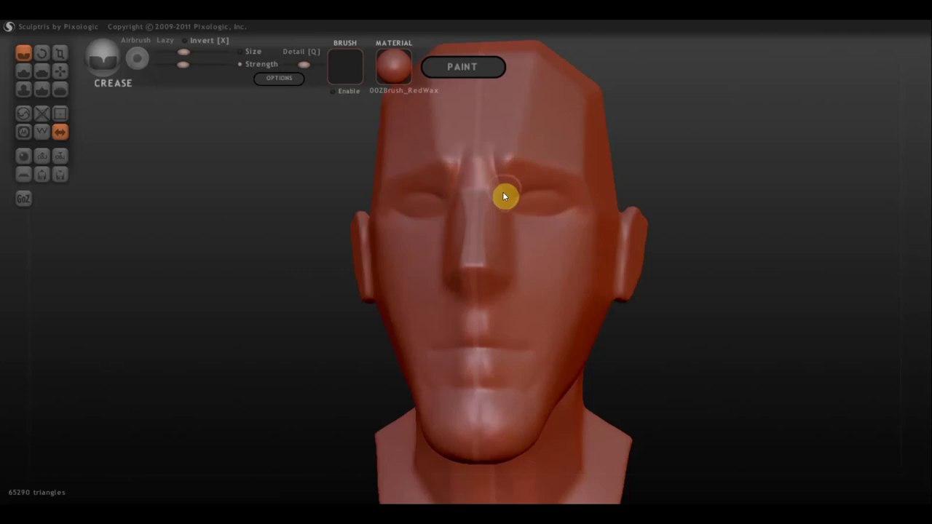
# - Carve and deepen a fold from the nose wing down to the mouth corner
pyautogui.moveTo(530, 292)
pyautogui.mouseDown(button='right')
pyautogui.moveTo(465, 304)
pyautogui.moveTo(431, 297)
pyautogui.mouseUp(button='right')
pyautogui.moveTo(429, 271)
pyautogui.mouseDown()
pyautogui.moveTo(443, 278)
pyautogui.moveTo(448, 297)
pyautogui.moveTo(430, 267)
pyautogui.moveTo(441, 300)
pyautogui.mouseUp()
pyautogui.moveTo(465, 282)
pyautogui.mouseDown(button='right')
pyautogui.moveTo(495, 272)
pyautogui.moveTo(461, 266)
pyautogui.mouseUp(button='right')
pyautogui.moveTo(460, 269)
pyautogui.mouseDown()
pyautogui.moveTo(493, 313)
pyautogui.moveTo(505, 366)
pyautogui.mouseUp()
pyautogui.moveTo(460, 270)
pyautogui.mouseDown()
pyautogui.moveTo(500, 327)
pyautogui.moveTo(512, 375)
pyautogui.mouseUp()
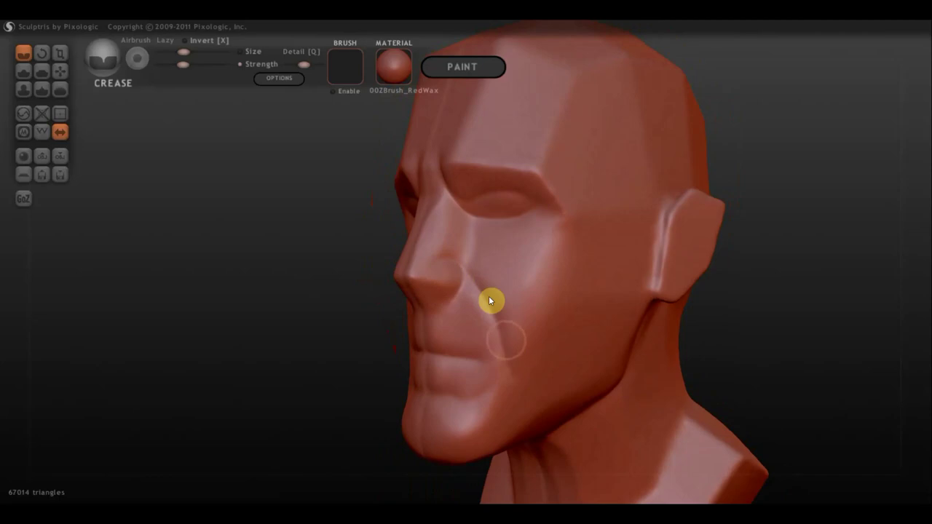
pyautogui.moveTo(503, 271)
pyautogui.mouseDown(button='right')
pyautogui.moveTo(546, 282)
pyautogui.moveTo(504, 271)
pyautogui.mouseUp(button='right')
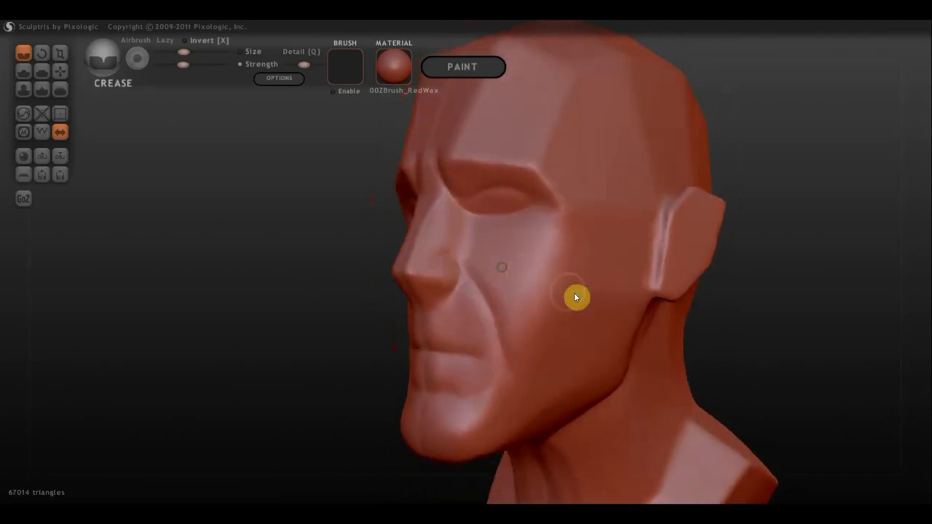
pyautogui.moveTo(579, 298)
pyautogui.mouseDown(button='right')
pyautogui.moveTo(673, 297)
pyautogui.moveTo(526, 312)
pyautogui.moveTo(558, 314)
pyautogui.mouseUp(button='right')
# - Build up volume in the cheeks below the eyes with the Draw brush
pyautogui.click(23, 73)
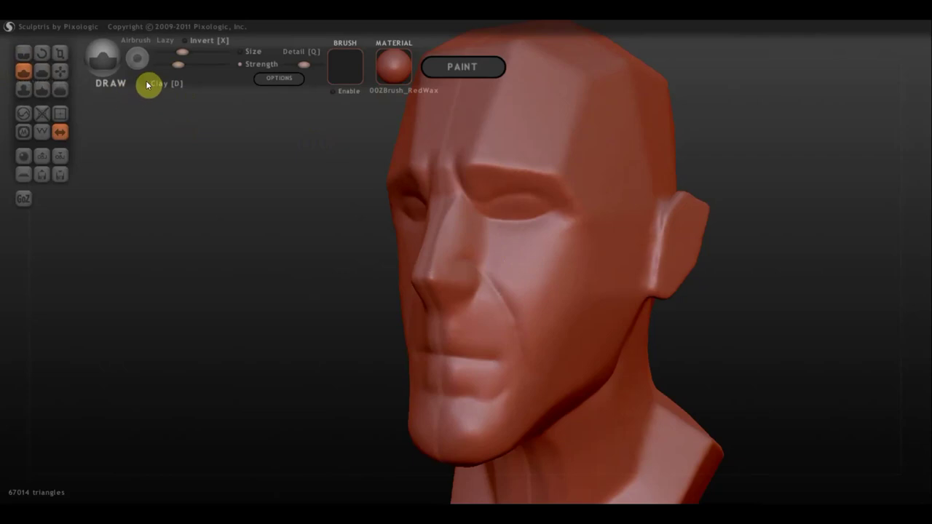
pyautogui.moveTo(553, 257); pyautogui.dragTo(587, 260, button='right')
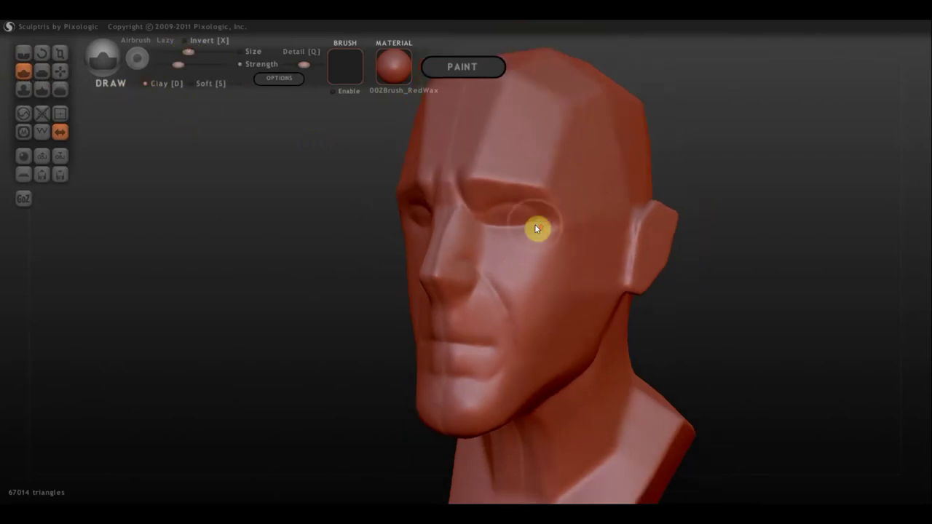
pyautogui.scroll(2, 537, 229)
pyautogui.moveTo(539, 253); pyautogui.dragTo(587, 262)
pyautogui.moveTo(587, 262); pyautogui.dragTo(516, 255, button='right')
pyautogui.moveTo(517, 263); pyautogui.dragTo(569, 280)
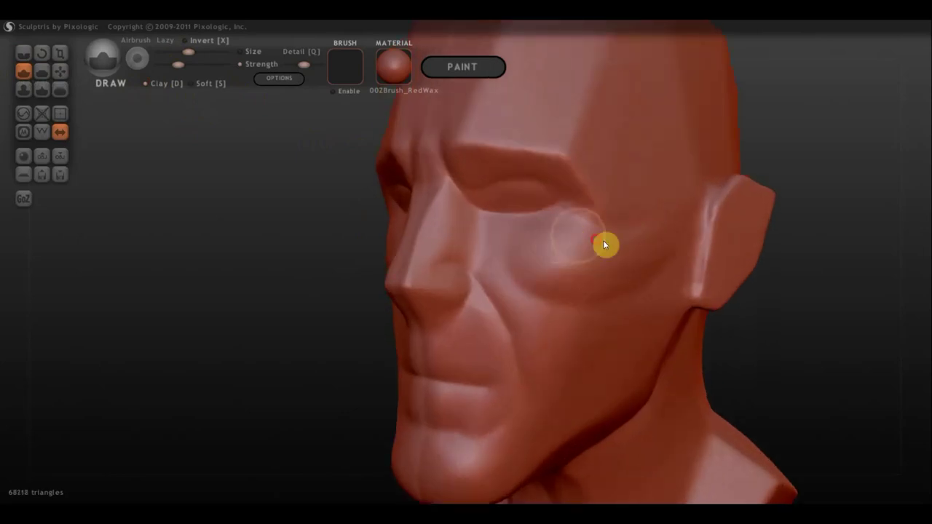
# - Deepen and extend the nose-to-mouth fold down the cheek, then return to a front view
pyautogui.scroll(1, 560, 291)
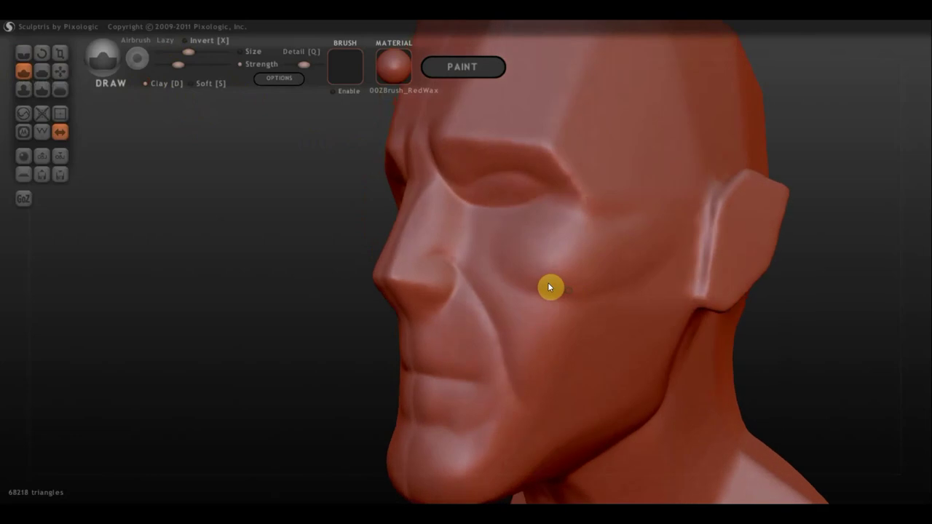
pyautogui.scroll(2, 551, 287)
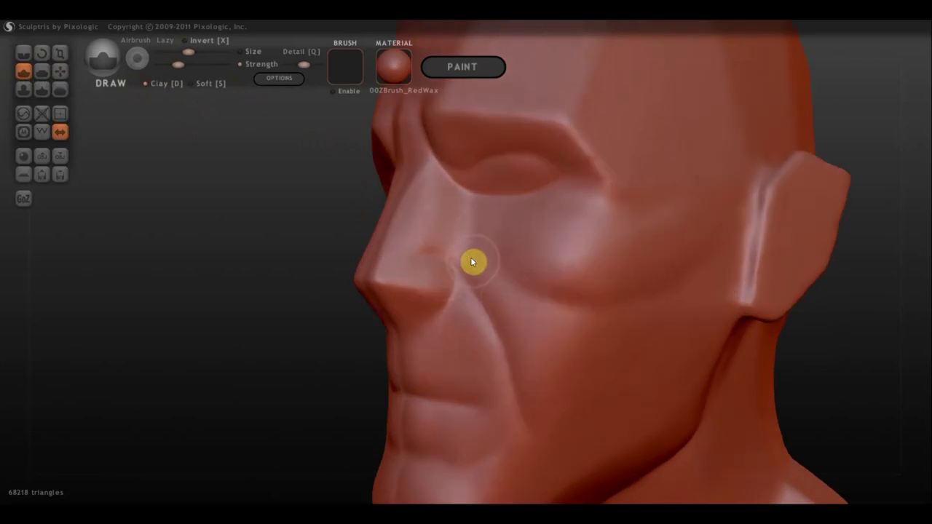
pyautogui.moveTo(447, 232); pyautogui.dragTo(491, 304)
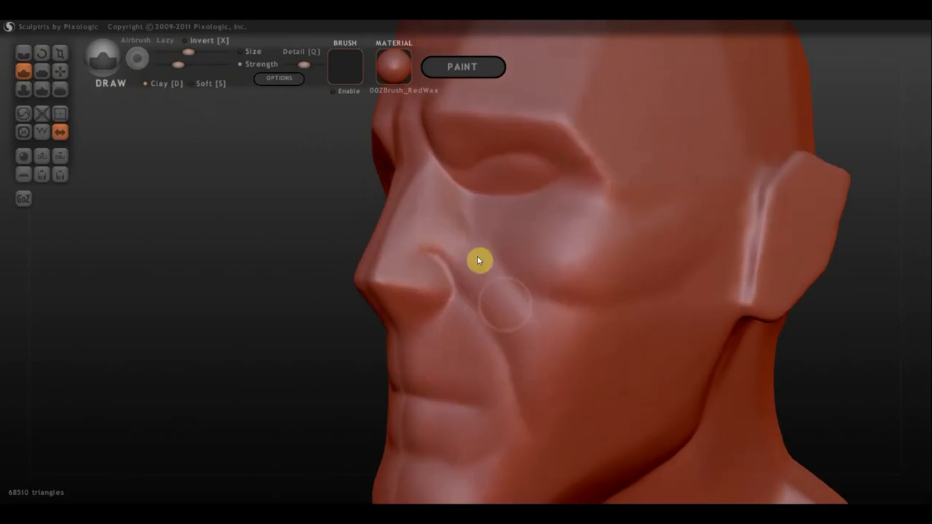
pyautogui.moveTo(439, 237); pyautogui.dragTo(529, 354)
pyautogui.moveTo(462, 256); pyautogui.dragTo(517, 364)
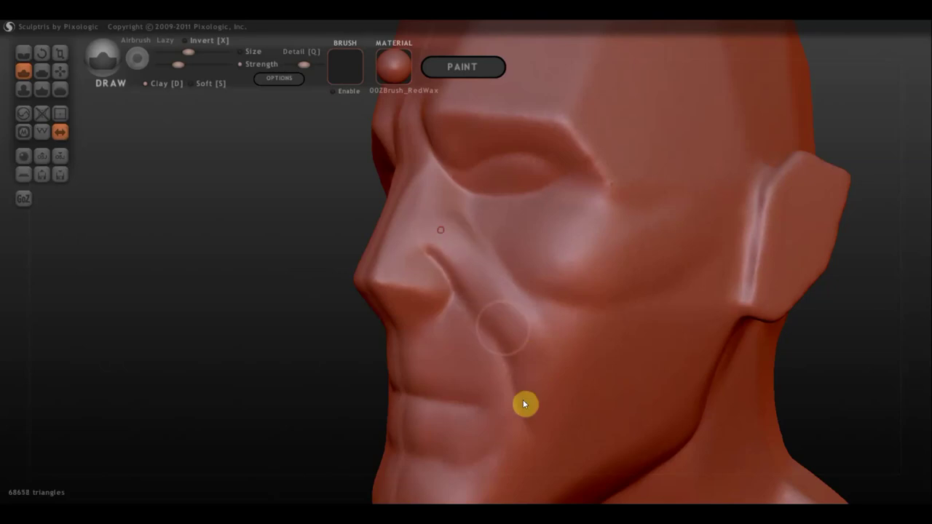
pyautogui.moveTo(541, 303)
pyautogui.mouseDown(button='right')
pyautogui.moveTo(672, 337)
pyautogui.moveTo(676, 323)
pyautogui.moveTo(620, 330)
pyautogui.moveTo(647, 348)
pyautogui.moveTo(437, 445)
pyautogui.moveTo(546, 429)
pyautogui.mouseUp(button='right')
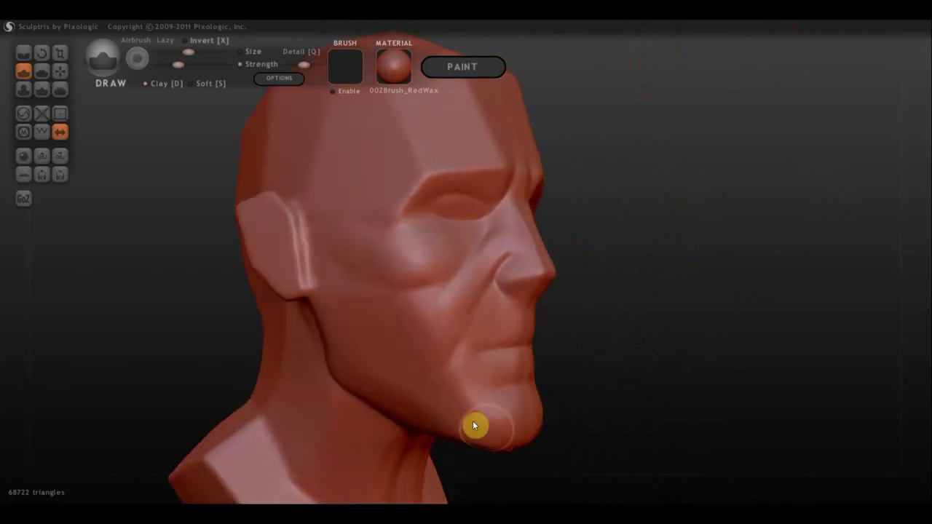
pyautogui.moveTo(557, 435)
pyautogui.mouseDown(button='right')
pyautogui.moveTo(473, 428)
pyautogui.moveTo(488, 427)
pyautogui.mouseUp(button='right')
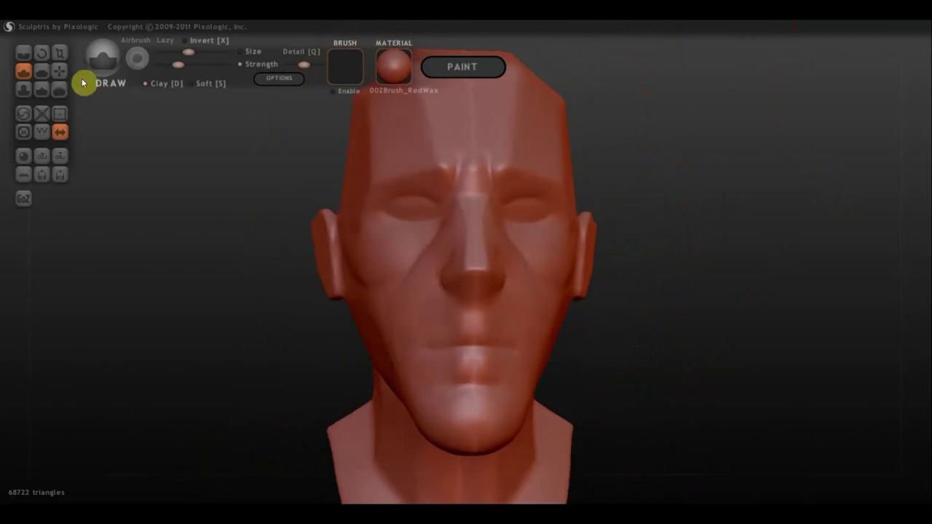
pyautogui.click(59, 70)
pyautogui.scroll(-3, 362, 316)
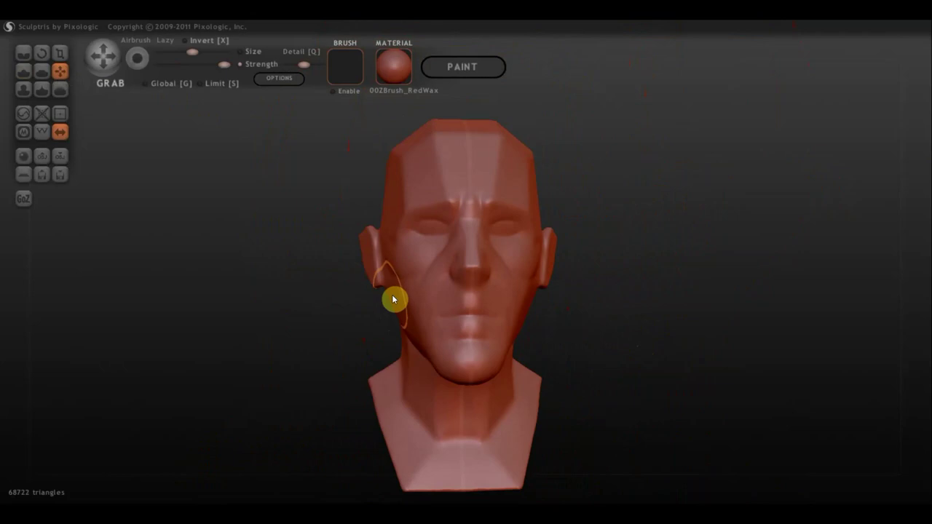
# - Pull the sides of the face near the ears and reshape the ear with Grab
pyautogui.moveTo(389, 295); pyautogui.dragTo(396, 297)
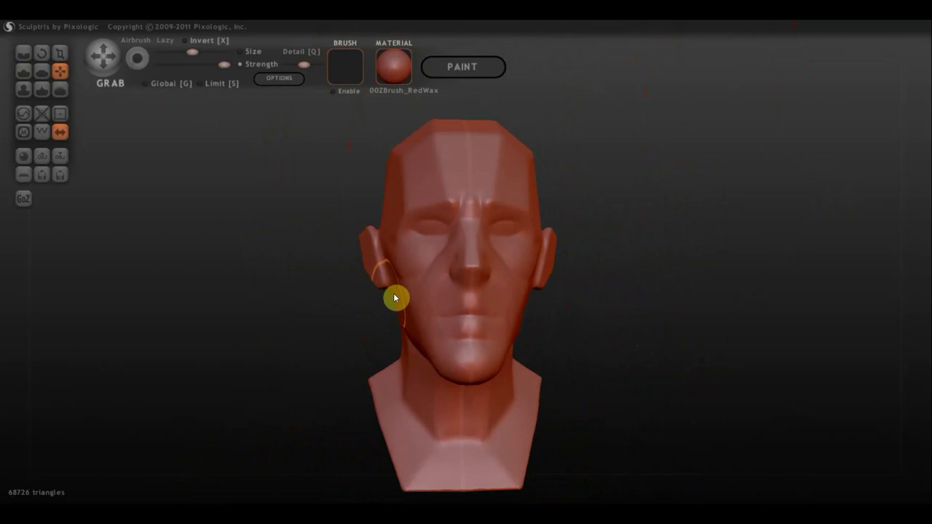
pyautogui.moveTo(474, 292); pyautogui.dragTo(459, 290, button='right')
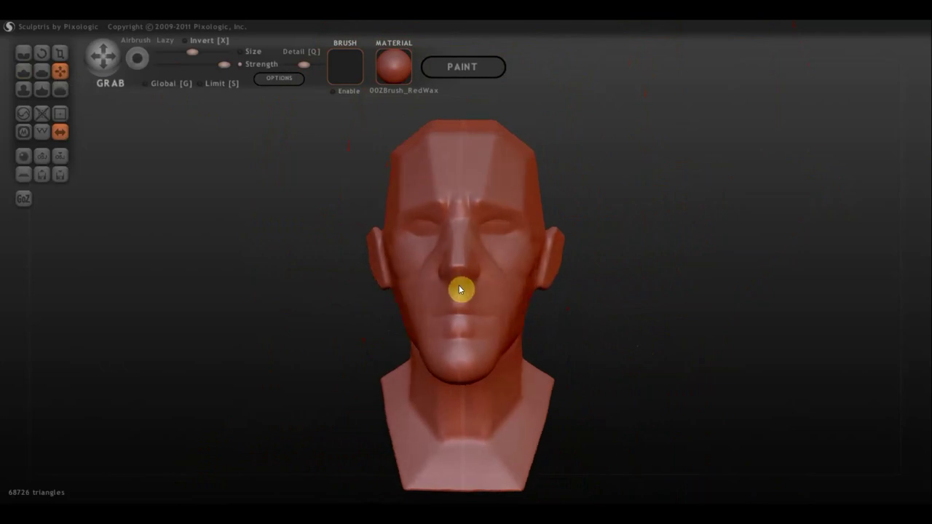
pyautogui.moveTo(554, 316)
pyautogui.mouseDown(button='right')
pyautogui.moveTo(526, 314)
pyautogui.moveTo(541, 335)
pyautogui.moveTo(533, 308)
pyautogui.moveTo(558, 285)
pyautogui.moveTo(562, 245)
pyautogui.mouseUp(button='right')
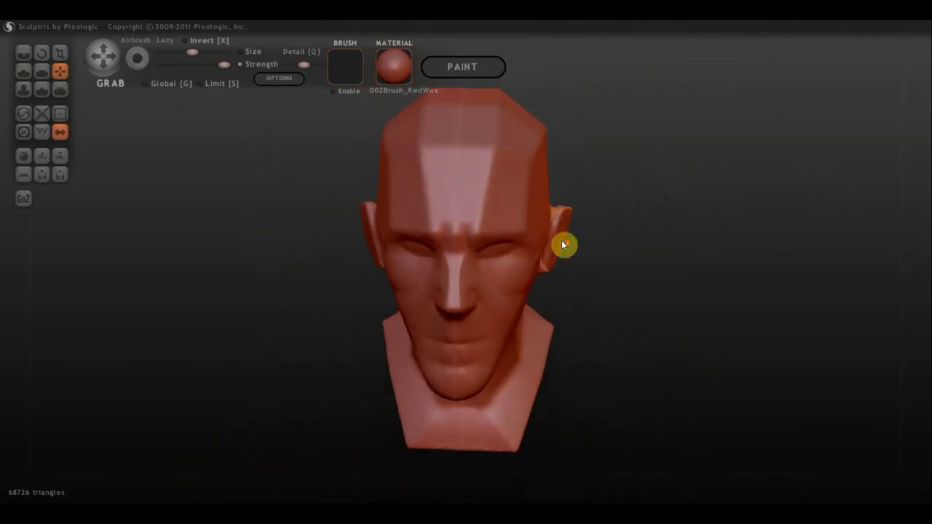
pyautogui.moveTo(549, 207); pyautogui.dragTo(548, 213)
pyautogui.moveTo(578, 227)
pyautogui.mouseDown(button='right')
pyautogui.moveTo(581, 198)
pyautogui.moveTo(548, 170)
pyautogui.mouseUp(button='right')
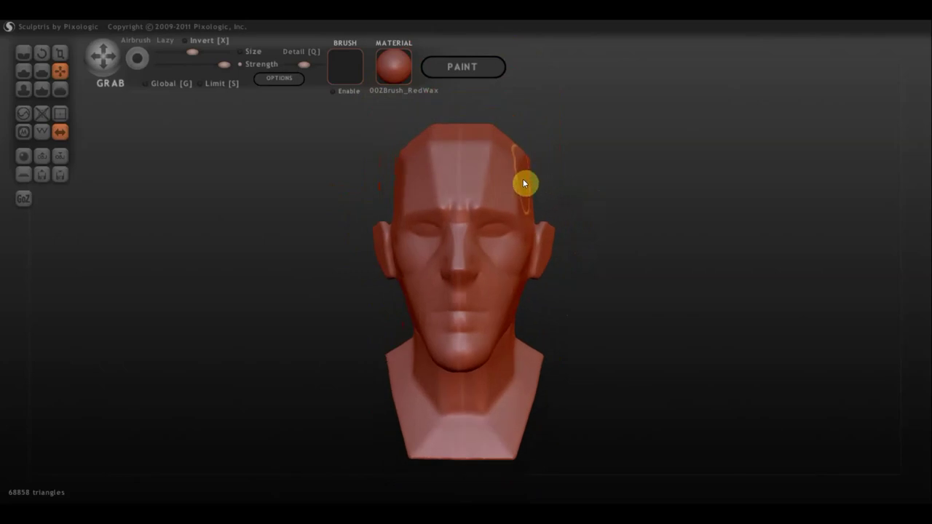
pyautogui.scroll(3, 503, 224)
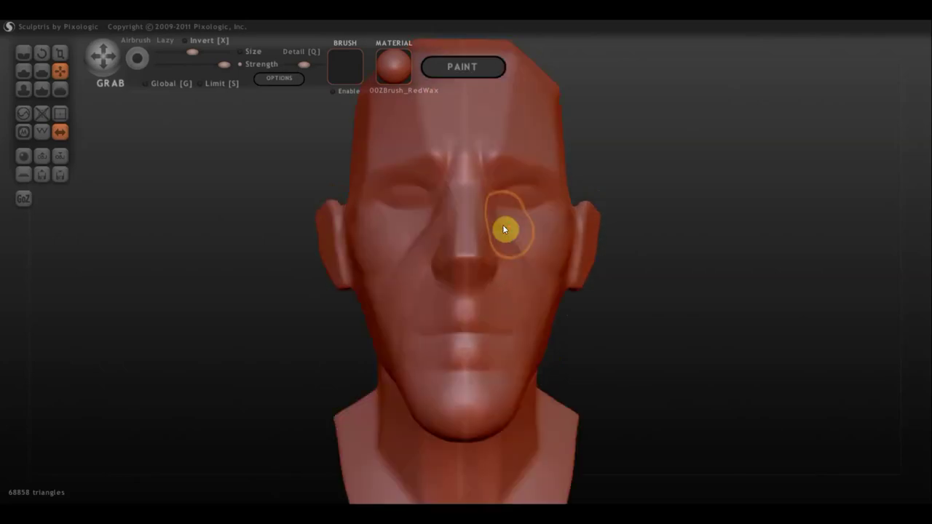
pyautogui.click(23, 54)
# - Carve a wrinkle on the neck below the ear
pyautogui.moveTo(289, 200)
pyautogui.mouseDown(button='right')
pyautogui.moveTo(417, 208)
pyautogui.moveTo(415, 243)
pyautogui.mouseUp(button='right')
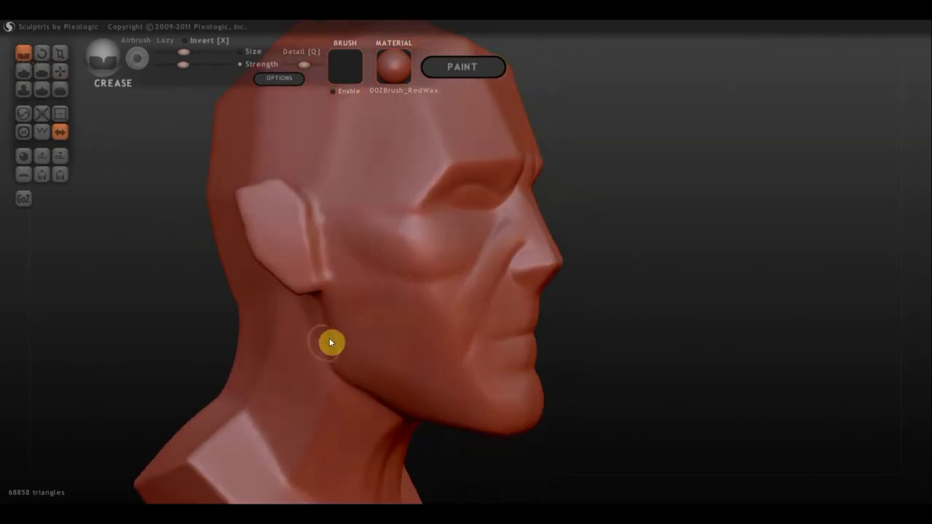
pyautogui.moveTo(327, 347); pyautogui.dragTo(356, 337, button='right')
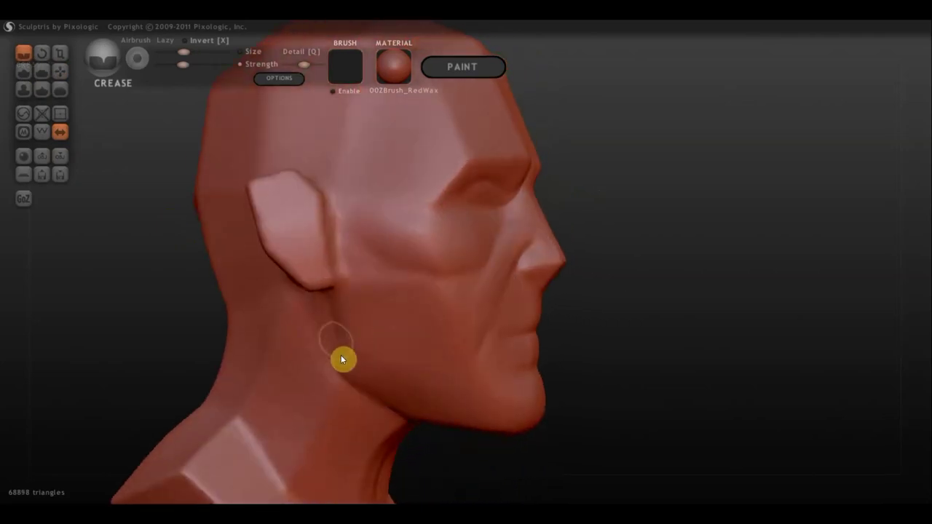
pyautogui.moveTo(333, 325); pyautogui.dragTo(350, 388)
pyautogui.scroll(-3, 375, 370)
pyautogui.moveTo(374, 370); pyautogui.dragTo(347, 359, button='right')
pyautogui.scroll(3, 472, 279)
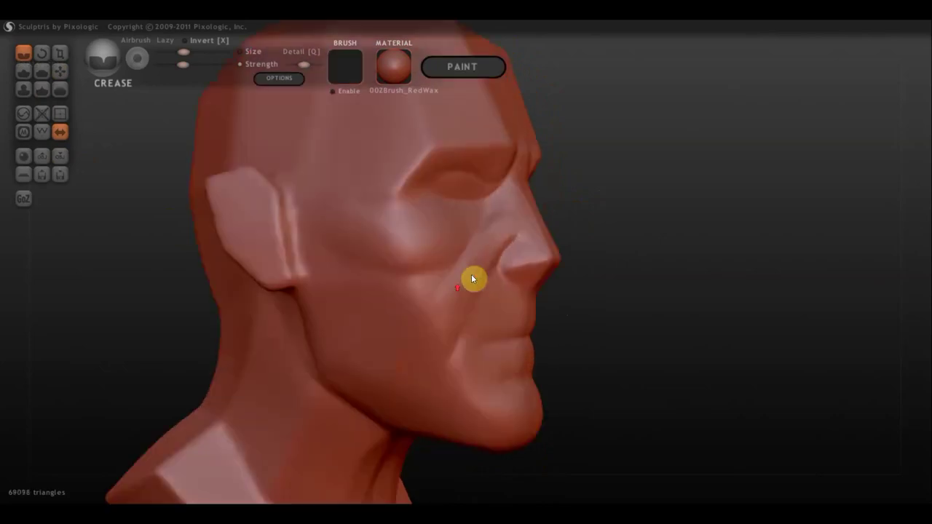
# - Crease from beside the nose to the mouth corner and deepen the grooves around the nostril
pyautogui.moveTo(512, 243)
pyautogui.mouseDown()
pyautogui.moveTo(470, 308)
pyautogui.moveTo(464, 358)
pyautogui.moveTo(467, 337)
pyautogui.mouseUp()
pyautogui.moveTo(530, 302)
pyautogui.mouseDown(button='right')
pyautogui.moveTo(466, 302)
pyautogui.moveTo(433, 290)
pyautogui.moveTo(462, 300)
pyautogui.mouseUp(button='right')
pyautogui.moveTo(461, 300)
pyautogui.mouseDown()
pyautogui.moveTo(448, 277)
pyautogui.moveTo(452, 286)
pyautogui.moveTo(430, 284)
pyautogui.mouseUp()
pyautogui.moveTo(430, 284); pyautogui.dragTo(380, 255, button='right')
pyautogui.moveTo(448, 270)
pyautogui.mouseDown()
pyautogui.moveTo(451, 249)
pyautogui.moveTo(485, 275)
pyautogui.mouseUp()
pyautogui.moveTo(484, 275)
pyautogui.mouseDown(button='right')
pyautogui.moveTo(424, 316)
pyautogui.moveTo(441, 246)
pyautogui.mouseUp(button='right')
pyautogui.moveTo(428, 241)
pyautogui.mouseDown()
pyautogui.moveTo(460, 269)
pyautogui.moveTo(450, 260)
pyautogui.mouseUp()
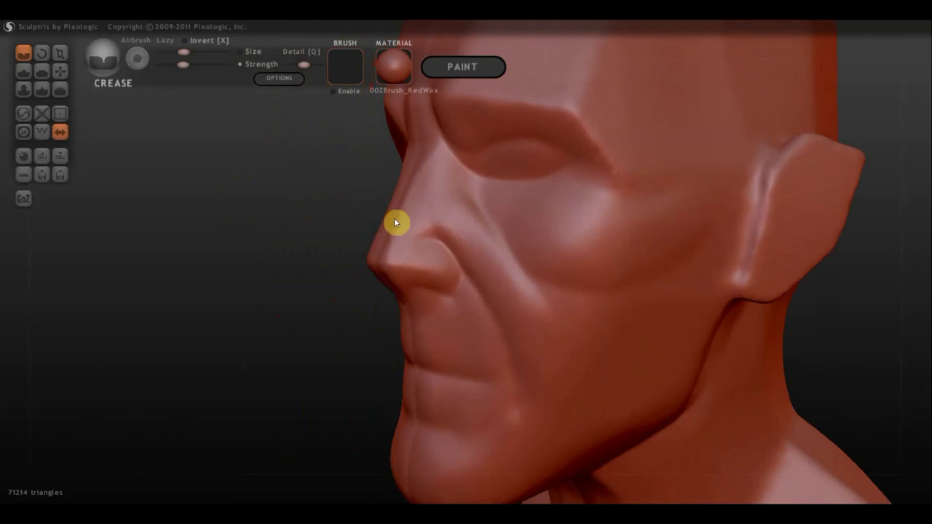
pyautogui.click(59, 70)
pyautogui.moveTo(336, 213); pyautogui.dragTo(443, 269, button='right')
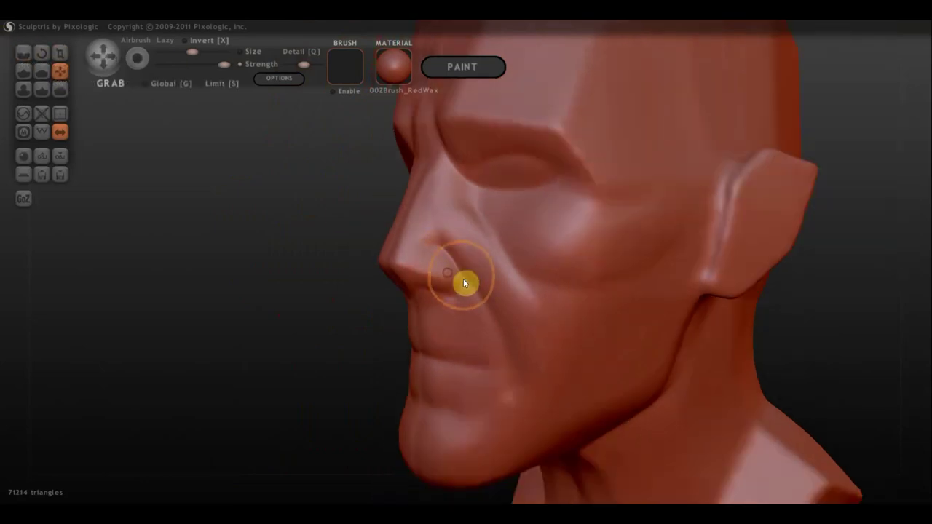
# - Pull the nostril wing upward with Grab and check it in side profile
pyautogui.moveTo(458, 283)
pyautogui.mouseDown()
pyautogui.moveTo(446, 252)
pyautogui.moveTo(474, 269)
pyautogui.mouseUp()
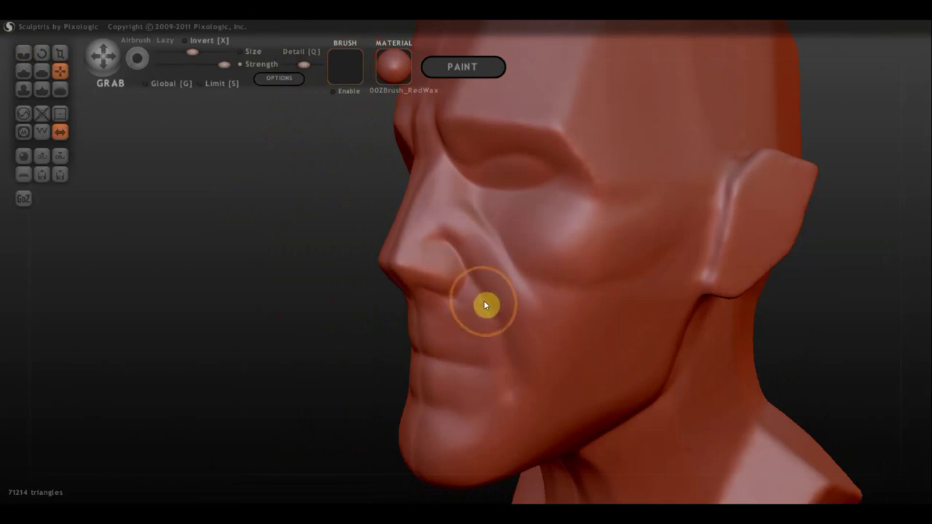
pyautogui.moveTo(412, 285); pyautogui.dragTo(362, 279, button='right')
pyautogui.scroll(-2, 387, 255)
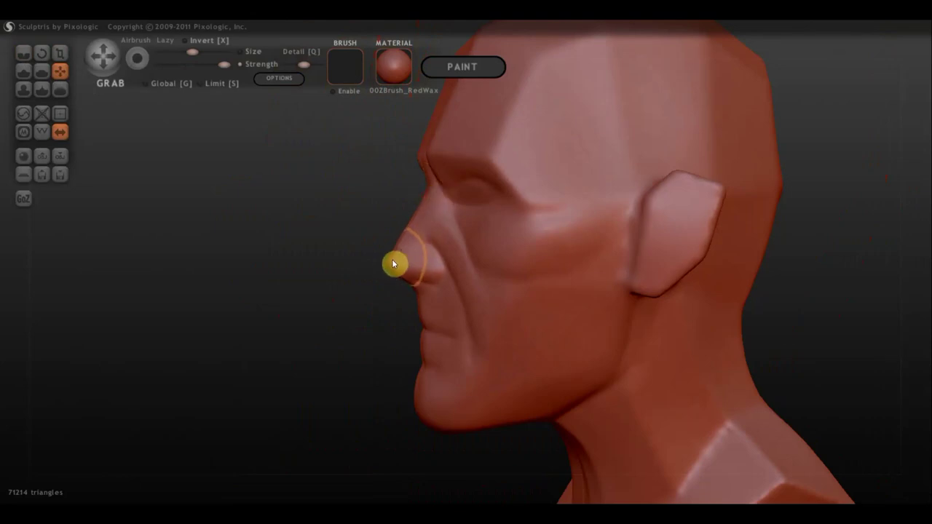
pyautogui.scroll(2, 375, 247)
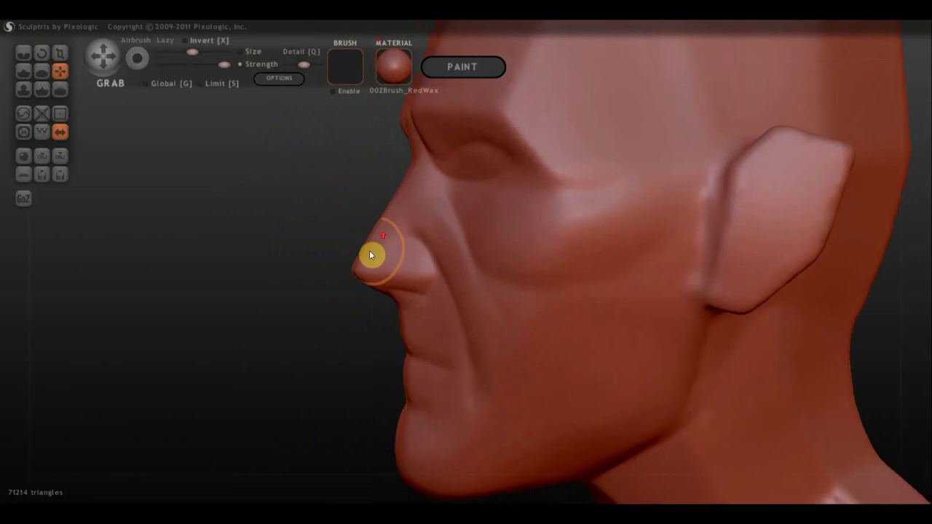
# - Pull the nose tip lower and rounder, orbiting to check it from the side and below
pyautogui.moveTo(364, 249)
pyautogui.mouseDown()
pyautogui.moveTo(378, 280)
pyautogui.moveTo(401, 211)
pyautogui.moveTo(364, 272)
pyautogui.mouseUp()
pyautogui.moveTo(414, 283); pyautogui.dragTo(347, 273, button='right')
pyautogui.scroll(2, 299, 278)
pyautogui.moveTo(296, 295)
pyautogui.mouseDown(button='right')
pyautogui.moveTo(225, 279)
pyautogui.moveTo(288, 258)
pyautogui.mouseUp(button='right')
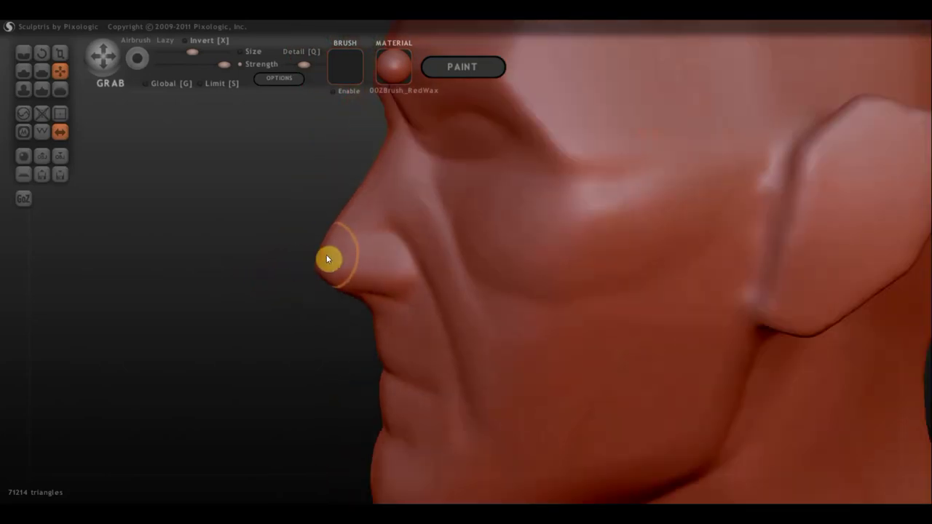
pyautogui.scroll(-3, 326, 255)
pyautogui.moveTo(369, 279)
pyautogui.mouseDown(button='right')
pyautogui.moveTo(396, 306)
pyautogui.moveTo(388, 295)
pyautogui.mouseUp(button='right')
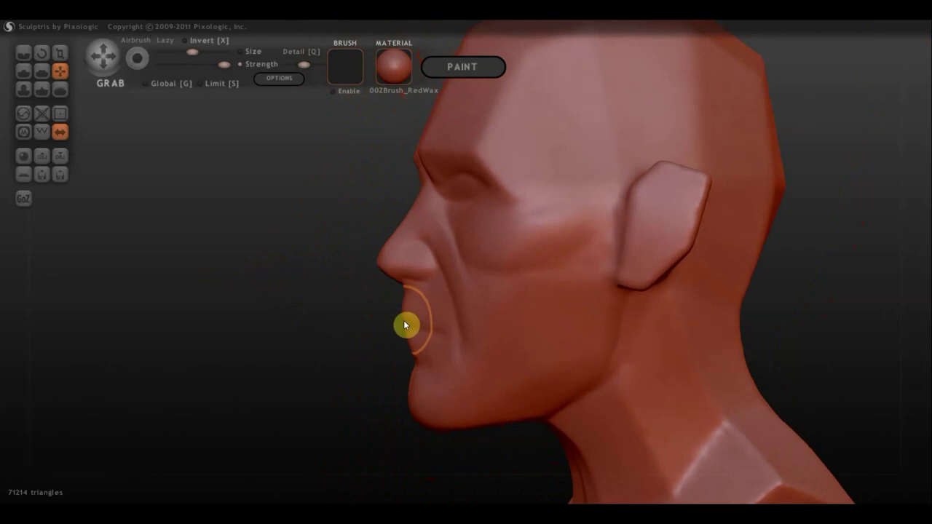
pyautogui.moveTo(412, 343)
pyautogui.mouseDown(button='right')
pyautogui.moveTo(500, 316)
pyautogui.moveTo(574, 235)
pyautogui.moveTo(456, 279)
pyautogui.moveTo(472, 249)
pyautogui.moveTo(469, 273)
pyautogui.mouseUp(button='right')
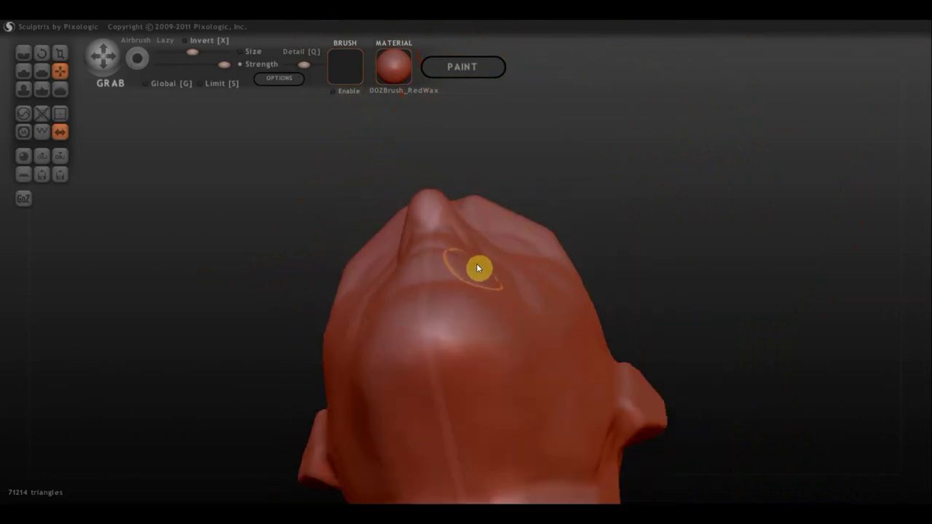
pyautogui.moveTo(481, 259)
pyautogui.mouseDown(button='right')
pyautogui.moveTo(501, 397)
pyautogui.moveTo(449, 307)
pyautogui.moveTo(543, 303)
pyautogui.moveTo(495, 300)
pyautogui.moveTo(517, 300)
pyautogui.mouseUp(button='right')
pyautogui.click(42, 73)
# - Flatten the lower lip, then smooth the cheek and chin beside the mouth
pyautogui.scroll(5, 439, 264)
pyautogui.moveTo(436, 262); pyautogui.dragTo(385, 252, button='right')
pyautogui.moveTo(448, 255)
pyautogui.mouseDown()
pyautogui.moveTo(368, 260)
pyautogui.moveTo(377, 264)
pyautogui.moveTo(314, 246)
pyautogui.moveTo(374, 283)
pyautogui.moveTo(340, 263)
pyautogui.moveTo(477, 283)
pyautogui.mouseUp()
pyautogui.moveTo(475, 279)
pyautogui.mouseDown(button='right')
pyautogui.moveTo(330, 279)
pyautogui.moveTo(545, 268)
pyautogui.mouseUp(button='right')
pyautogui.moveTo(536, 271)
pyautogui.mouseDown()
pyautogui.moveTo(550, 304)
pyautogui.moveTo(508, 362)
pyautogui.moveTo(589, 308)
pyautogui.moveTo(501, 351)
pyautogui.moveTo(539, 262)
pyautogui.mouseUp()
pyautogui.moveTo(539, 262)
pyautogui.mouseDown(button='right')
pyautogui.moveTo(502, 265)
pyautogui.moveTo(560, 143)
pyautogui.moveTo(473, 308)
pyautogui.moveTo(533, 318)
pyautogui.mouseUp(button='right')
# - Flatten the area near the upper lip and check the face from the front and right cheek
pyautogui.moveTo(533, 318)
pyautogui.mouseDown()
pyautogui.moveTo(476, 374)
pyautogui.moveTo(480, 356)
pyautogui.moveTo(445, 354)
pyautogui.moveTo(539, 369)
pyautogui.moveTo(493, 362)
pyautogui.moveTo(550, 362)
pyautogui.moveTo(604, 310)
pyautogui.moveTo(607, 255)
pyautogui.moveTo(600, 298)
pyautogui.moveTo(690, 439)
pyautogui.moveTo(633, 190)
pyautogui.moveTo(639, 233)
pyautogui.moveTo(616, 196)
pyautogui.moveTo(747, 383)
pyautogui.moveTo(610, 133)
pyautogui.moveTo(769, 381)
pyautogui.mouseUp()
pyautogui.scroll(-2, 739, 343)
pyautogui.moveTo(753, 328)
pyautogui.mouseDown(button='right')
pyautogui.moveTo(755, 337)
pyautogui.moveTo(794, 337)
pyautogui.mouseUp(button='right')
pyautogui.scroll(3, 580, 247)
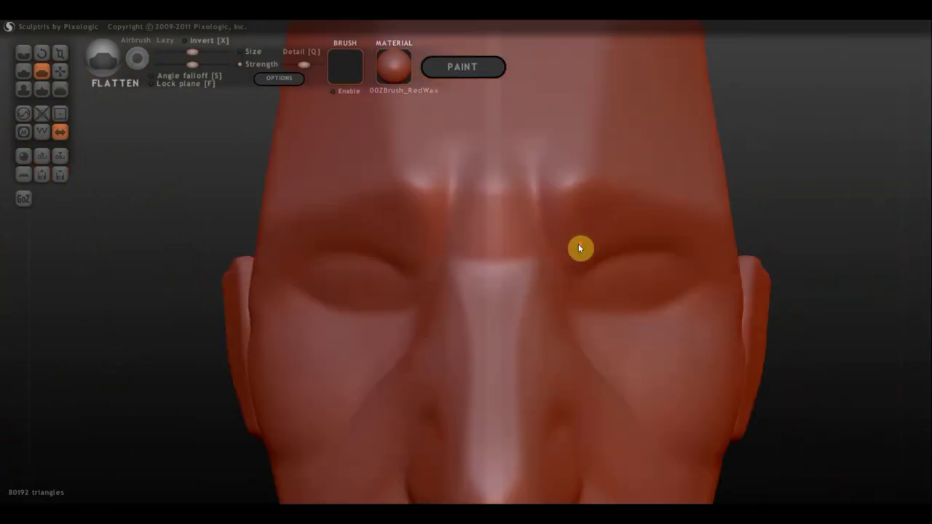
pyautogui.moveTo(654, 371); pyautogui.dragTo(573, 352, button='right')
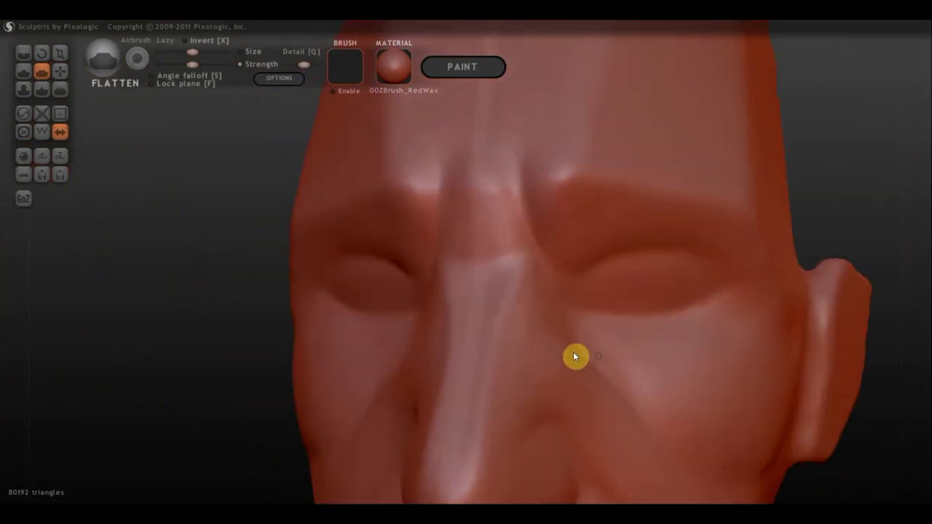
pyautogui.click(23, 71)
# - Turn on Clay mode for the Draw brush and carve a crease under the eye
pyautogui.scroll(2, 636, 329)
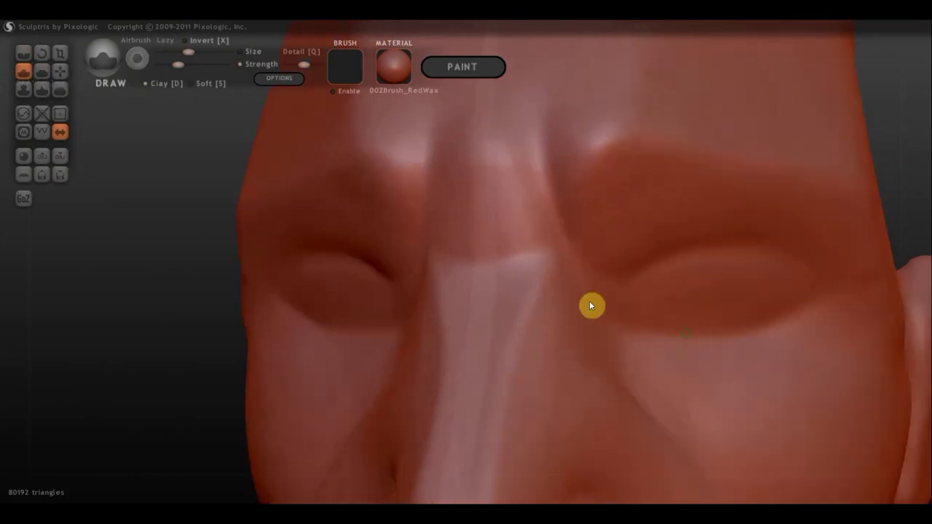
pyautogui.moveTo(688, 335); pyautogui.dragTo(478, 248, button='right')
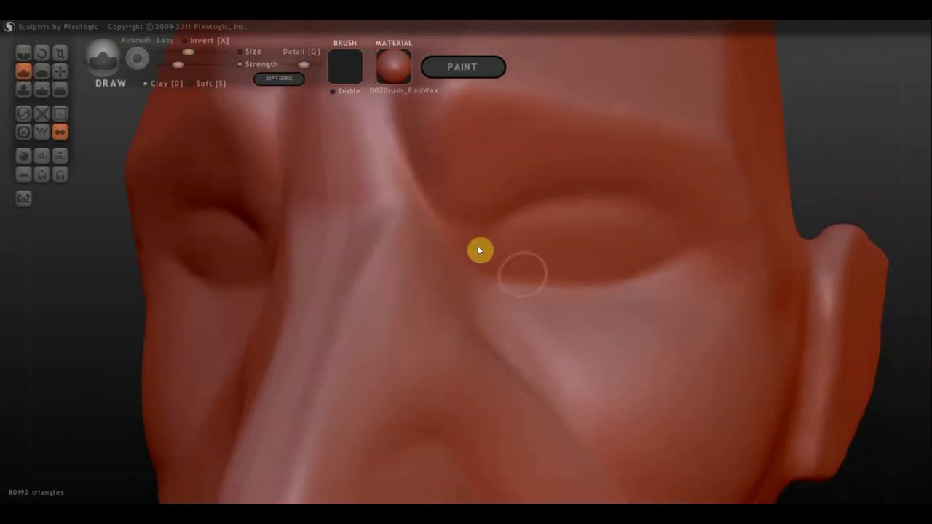
pyautogui.click(153, 83)
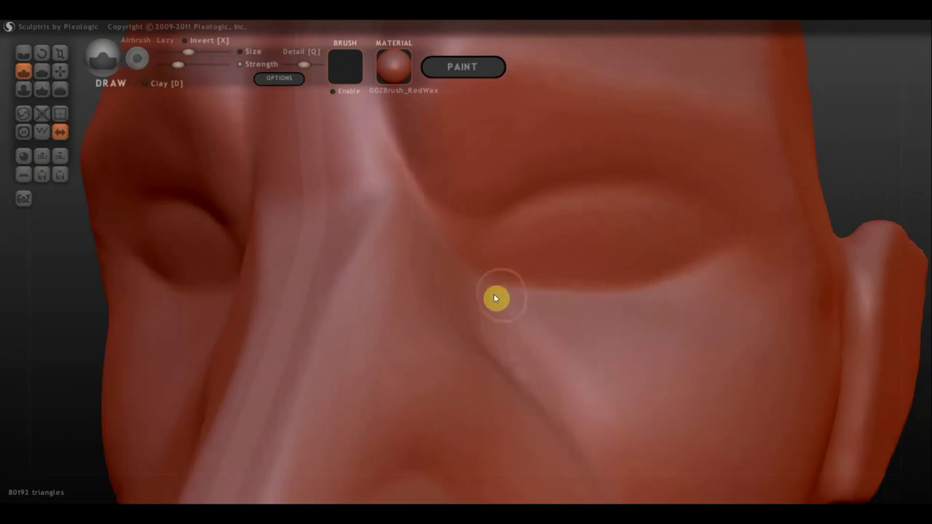
pyautogui.moveTo(492, 289)
pyautogui.mouseDown()
pyautogui.moveTo(675, 298)
pyautogui.moveTo(733, 263)
pyautogui.moveTo(679, 291)
pyautogui.moveTo(573, 298)
pyautogui.moveTo(485, 286)
pyautogui.moveTo(604, 305)
pyautogui.moveTo(753, 271)
pyautogui.moveTo(495, 327)
pyautogui.moveTo(529, 297)
pyautogui.moveTo(616, 299)
pyautogui.moveTo(745, 265)
pyautogui.moveTo(596, 292)
pyautogui.moveTo(673, 282)
pyautogui.moveTo(682, 262)
pyautogui.mouseUp()
# - Build up the right upper eyelid and deepen its crease along its full length
pyautogui.scroll(-2, 619, 247)
pyautogui.scroll(1, 558, 228)
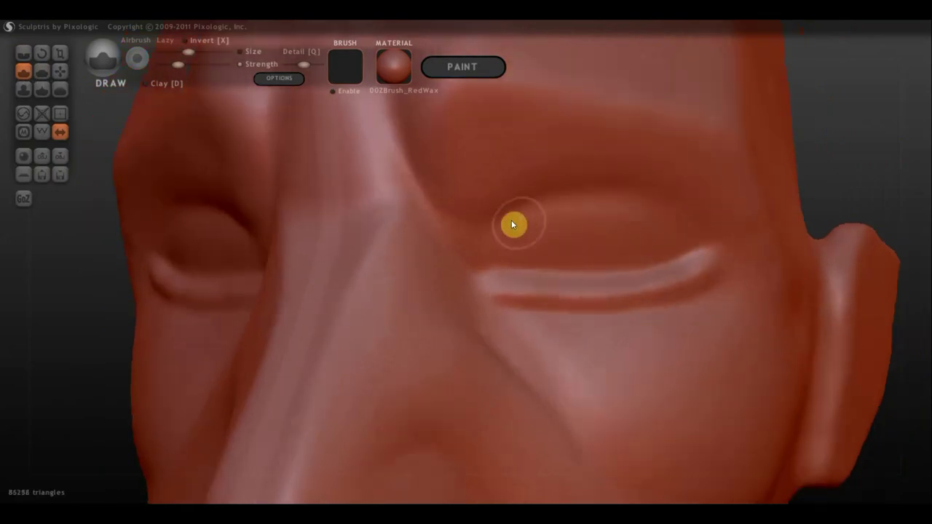
pyautogui.moveTo(491, 218)
pyautogui.mouseDown()
pyautogui.moveTo(545, 199)
pyautogui.moveTo(635, 193)
pyautogui.mouseUp()
pyautogui.moveTo(702, 221); pyautogui.dragTo(635, 198)
pyautogui.moveTo(571, 194)
pyautogui.mouseDown()
pyautogui.moveTo(535, 208)
pyautogui.moveTo(707, 231)
pyautogui.mouseUp()
pyautogui.moveTo(632, 204)
pyautogui.mouseDown()
pyautogui.moveTo(584, 198)
pyautogui.moveTo(518, 216)
pyautogui.moveTo(490, 245)
pyautogui.mouseUp()
pyautogui.moveTo(508, 225)
pyautogui.mouseDown(button='right')
pyautogui.moveTo(583, 268)
pyautogui.moveTo(510, 283)
pyautogui.moveTo(462, 280)
pyautogui.moveTo(501, 302)
pyautogui.moveTo(514, 330)
pyautogui.mouseUp(button='right')
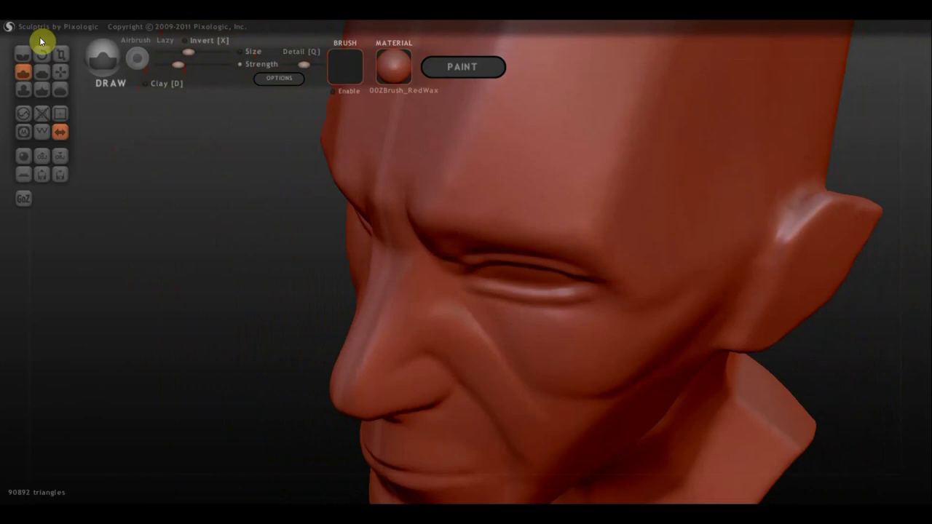
pyautogui.click(58, 70)
# - Pull the upper eyelids down on both eyes with the Grab brush
pyautogui.moveTo(583, 277)
pyautogui.mouseDown(button='right')
pyautogui.moveTo(558, 298)
pyautogui.moveTo(576, 338)
pyautogui.moveTo(593, 328)
pyautogui.moveTo(540, 310)
pyautogui.moveTo(535, 298)
pyautogui.mouseUp(button='right')
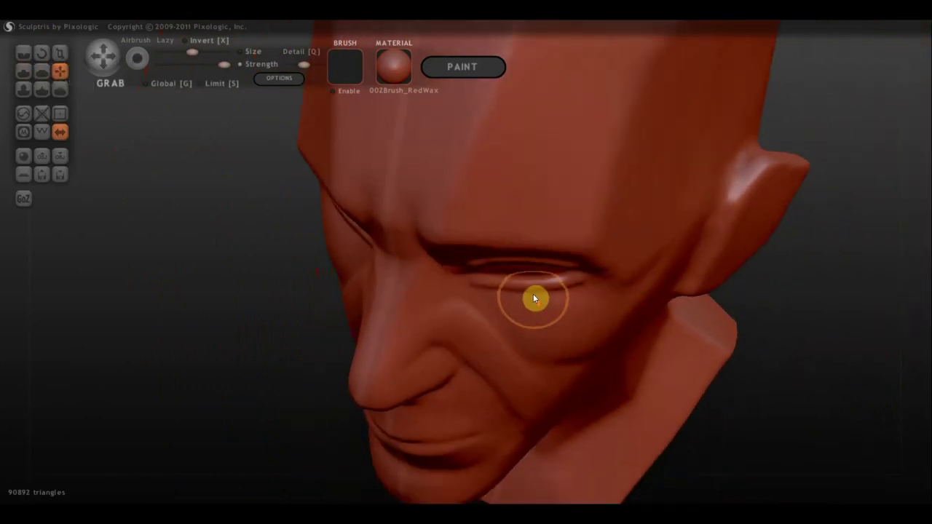
pyautogui.moveTo(526, 289)
pyautogui.mouseDown()
pyautogui.moveTo(543, 293)
pyautogui.moveTo(491, 293)
pyautogui.mouseUp()
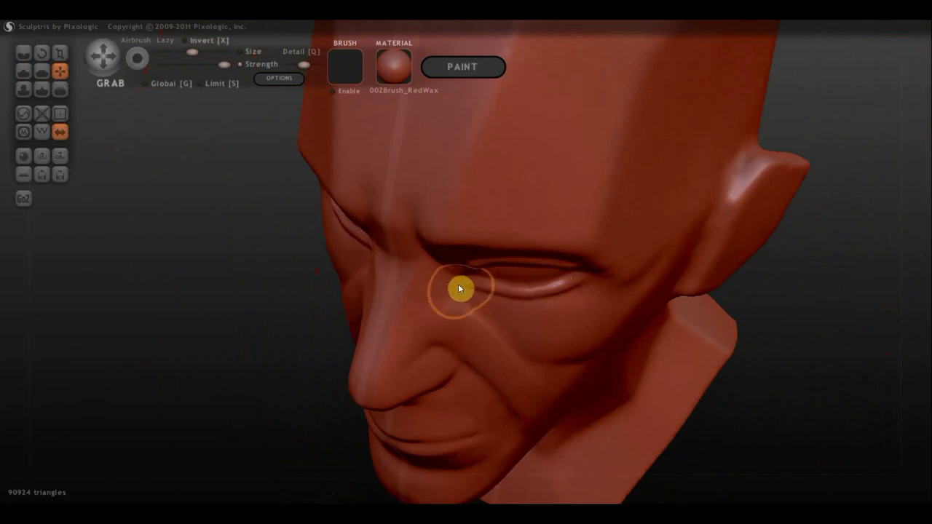
pyautogui.moveTo(562, 281); pyautogui.dragTo(568, 287)
pyautogui.moveTo(572, 288)
pyautogui.mouseDown(button='right')
pyautogui.moveTo(611, 182)
pyautogui.moveTo(649, 204)
pyautogui.moveTo(572, 254)
pyautogui.mouseUp(button='right')
pyautogui.moveTo(569, 255)
pyautogui.mouseDown()
pyautogui.moveTo(566, 267)
pyautogui.moveTo(517, 251)
pyautogui.mouseUp()
# - Pull the brow down over the eye, reshape the forehead, and check from side and front
pyautogui.moveTo(518, 250)
pyautogui.mouseDown(button='right')
pyautogui.moveTo(474, 206)
pyautogui.moveTo(429, 254)
pyautogui.moveTo(486, 225)
pyautogui.mouseUp(button='right')
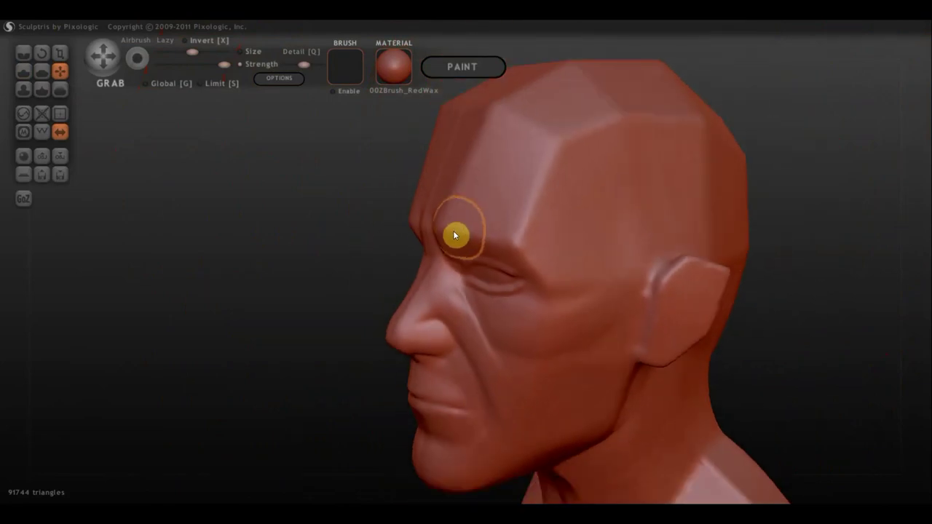
pyautogui.moveTo(450, 231); pyautogui.dragTo(451, 248)
pyautogui.moveTo(454, 226)
pyautogui.mouseDown(button='right')
pyautogui.moveTo(421, 214)
pyautogui.moveTo(453, 199)
pyautogui.mouseUp(button='right')
pyautogui.moveTo(453, 198); pyautogui.dragTo(443, 209)
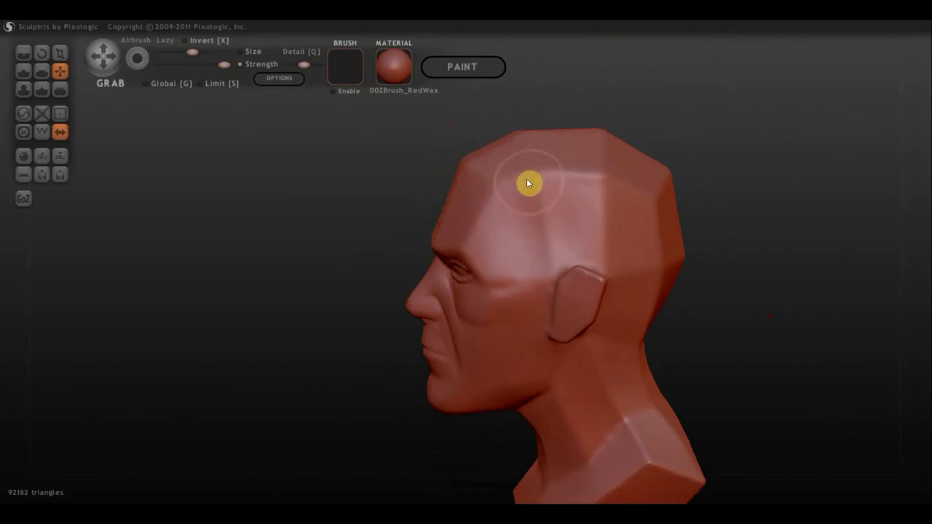
pyautogui.moveTo(553, 227); pyautogui.dragTo(754, 168, button='right')
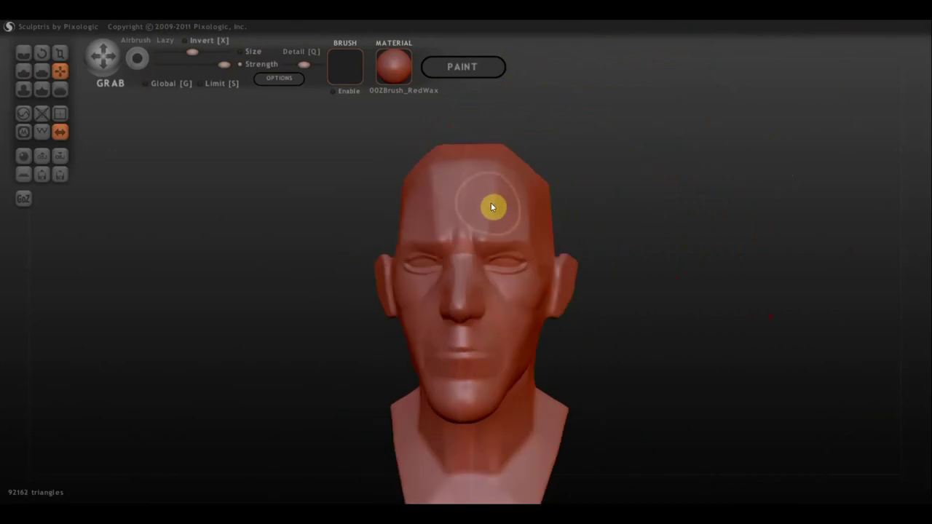
pyautogui.moveTo(564, 175)
pyautogui.mouseDown(button='right')
pyautogui.moveTo(597, 205)
pyautogui.moveTo(465, 232)
pyautogui.moveTo(593, 223)
pyautogui.mouseUp(button='right')
pyautogui.scroll(2, 596, 204)
pyautogui.scroll(5, 490, 228)
pyautogui.scroll(-4, 593, 223)
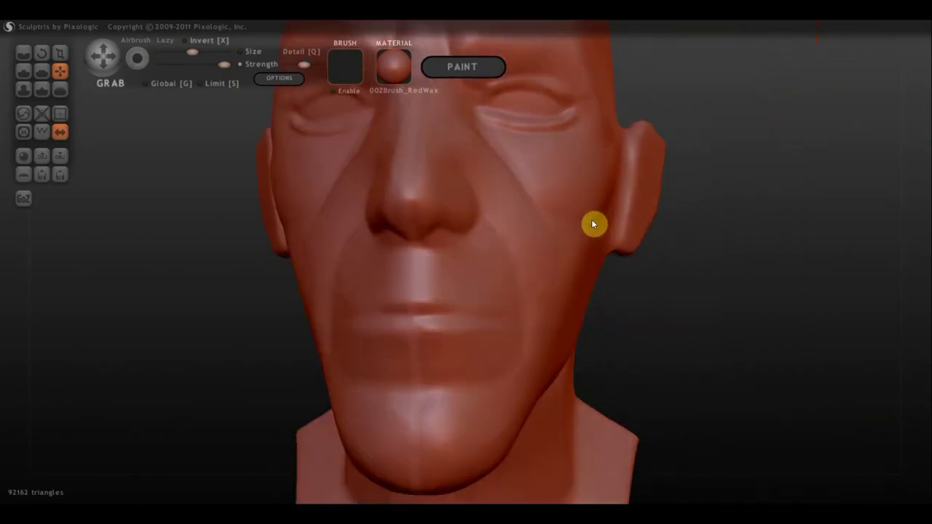
pyautogui.moveTo(374, 233); pyautogui.dragTo(406, 204, button='right')
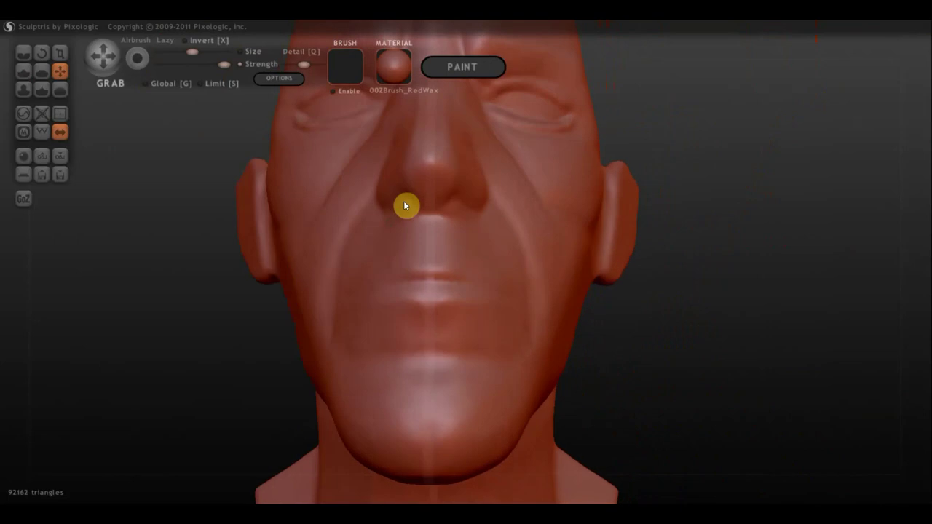
pyautogui.click(24, 71)
# - Add detail near the mouth and deepen the crease between the lips
pyautogui.scroll(3, 330, 232)
pyautogui.moveTo(329, 233)
pyautogui.mouseDown(button='right')
pyautogui.moveTo(335, 211)
pyautogui.moveTo(381, 267)
pyautogui.mouseUp(button='right')
pyautogui.scroll(2, 379, 267)
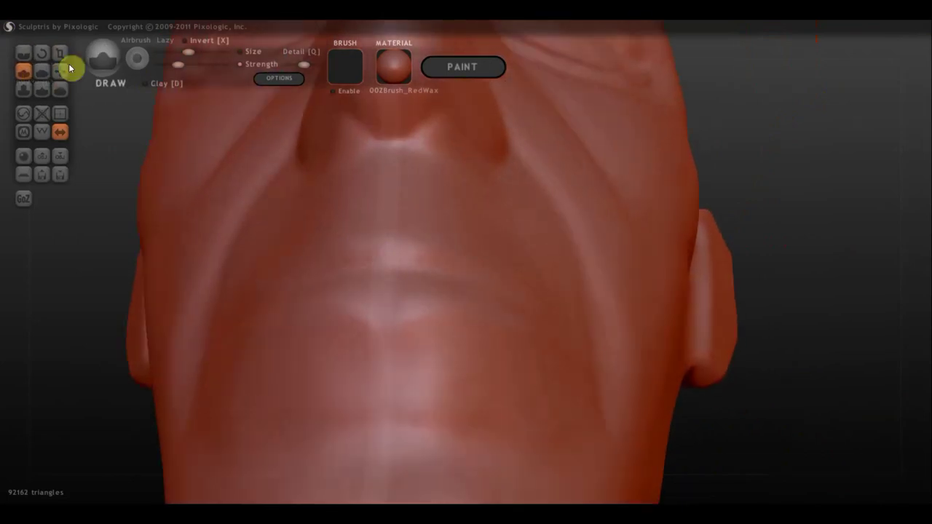
pyautogui.moveTo(391, 258)
pyautogui.mouseDown()
pyautogui.moveTo(357, 241)
pyautogui.moveTo(389, 246)
pyautogui.mouseUp()
pyautogui.moveTo(389, 246)
pyautogui.mouseDown(button='right')
pyautogui.moveTo(398, 241)
pyautogui.moveTo(357, 301)
pyautogui.moveTo(362, 290)
pyautogui.mouseUp(button='right')
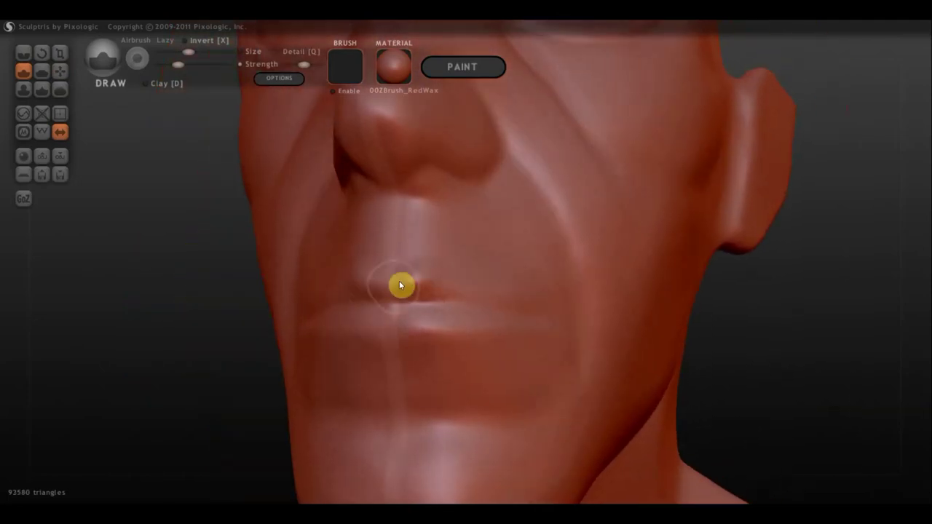
pyautogui.moveTo(398, 279); pyautogui.dragTo(527, 301)
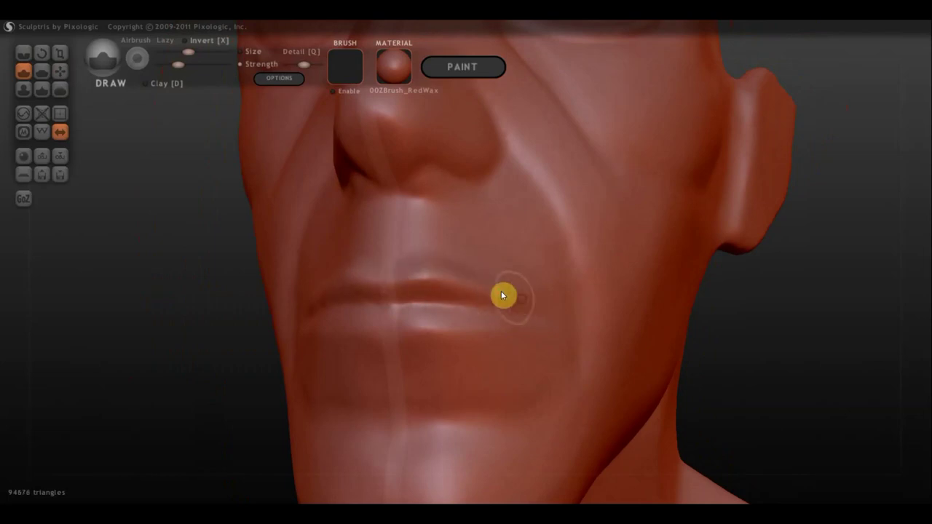
# - Build up the lower lip from right to left, checking it in profile
pyautogui.moveTo(526, 338)
pyautogui.mouseDown()
pyautogui.moveTo(412, 339)
pyautogui.moveTo(474, 340)
pyautogui.mouseUp()
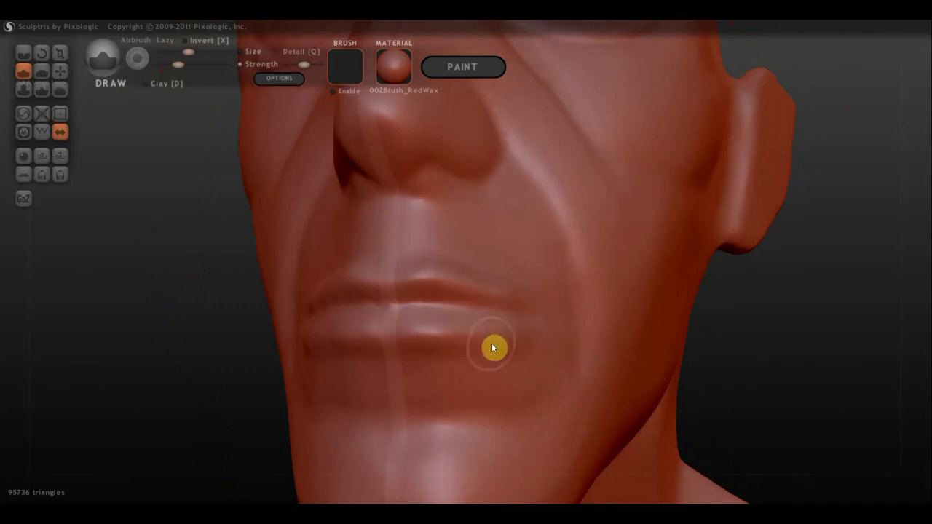
pyautogui.moveTo(464, 337); pyautogui.dragTo(525, 375, button='right')
pyautogui.moveTo(502, 366)
pyautogui.mouseDown()
pyautogui.moveTo(358, 364)
pyautogui.moveTo(382, 354)
pyautogui.mouseUp()
pyautogui.moveTo(382, 354); pyautogui.dragTo(503, 342, button='right')
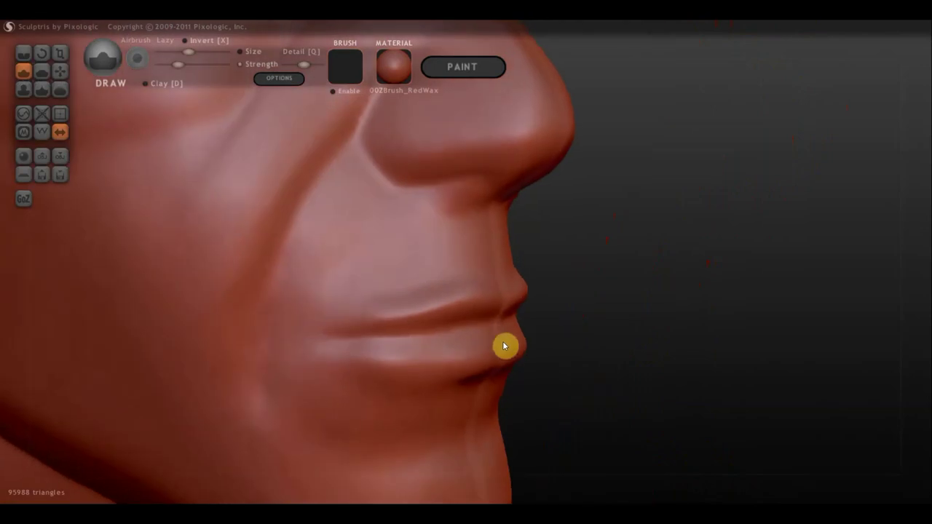
pyautogui.click(40, 67)
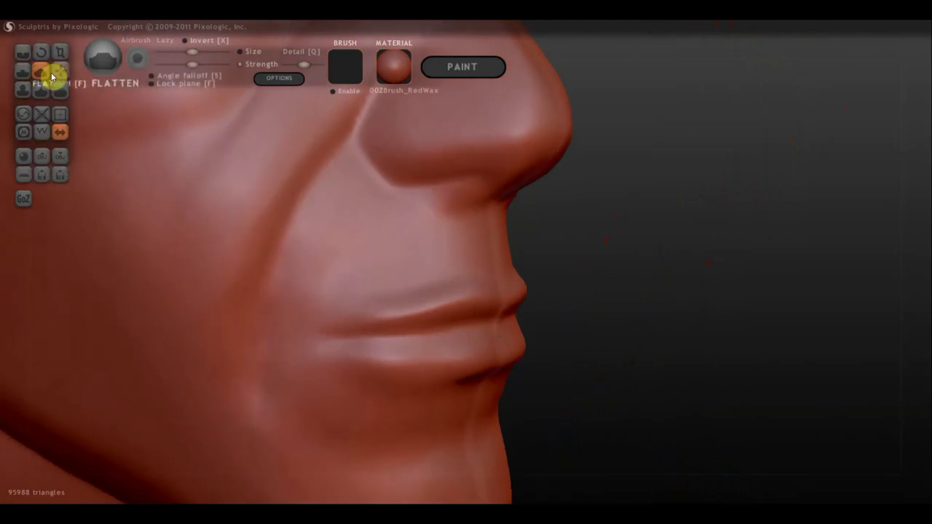
# - Flatten and smooth the upper lip surface
pyautogui.scroll(2, 474, 325)
pyautogui.scroll(2, 474, 325)
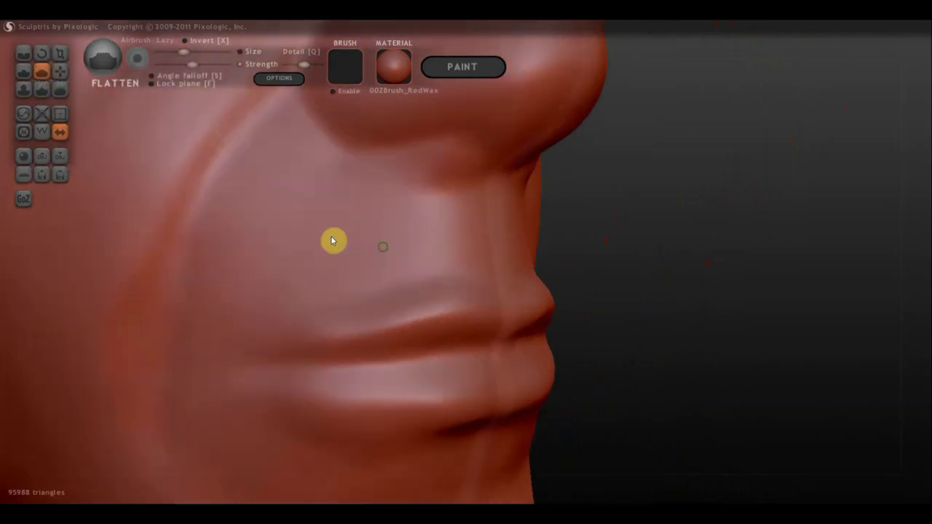
pyautogui.moveTo(333, 240); pyautogui.dragTo(294, 212, button='right')
pyautogui.moveTo(489, 311)
pyautogui.mouseDown()
pyautogui.moveTo(442, 298)
pyautogui.moveTo(393, 308)
pyautogui.moveTo(448, 306)
pyautogui.moveTo(345, 325)
pyautogui.moveTo(459, 298)
pyautogui.moveTo(442, 294)
pyautogui.moveTo(453, 304)
pyautogui.mouseUp()
pyautogui.moveTo(322, 327)
pyautogui.mouseDown()
pyautogui.moveTo(423, 300)
pyautogui.moveTo(281, 335)
pyautogui.moveTo(478, 313)
pyautogui.moveTo(432, 314)
pyautogui.moveTo(427, 291)
pyautogui.moveTo(449, 297)
pyautogui.moveTo(336, 318)
pyautogui.mouseUp()
pyautogui.scroll(-3, 429, 370)
# - Flatten the lower lip into a firmer plane, then zoom out to a frontal view
pyautogui.moveTo(491, 397)
pyautogui.mouseDown()
pyautogui.moveTo(330, 381)
pyautogui.moveTo(447, 398)
pyautogui.moveTo(402, 395)
pyautogui.moveTo(581, 363)
pyautogui.mouseUp()
pyautogui.moveTo(488, 394)
pyautogui.mouseDown()
pyautogui.moveTo(358, 394)
pyautogui.moveTo(418, 409)
pyautogui.moveTo(421, 402)
pyautogui.mouseUp()
pyautogui.moveTo(421, 402)
pyautogui.mouseDown(button='right')
pyautogui.moveTo(477, 338)
pyautogui.moveTo(471, 357)
pyautogui.mouseUp(button='right')
pyautogui.moveTo(328, 333)
pyautogui.mouseDown()
pyautogui.moveTo(418, 354)
pyautogui.moveTo(391, 341)
pyautogui.moveTo(422, 339)
pyautogui.moveTo(346, 345)
pyautogui.moveTo(454, 389)
pyautogui.mouseUp()
pyautogui.scroll(-3, 452, 384)
pyautogui.moveTo(500, 412)
pyautogui.mouseDown()
pyautogui.moveTo(485, 352)
pyautogui.moveTo(428, 342)
pyautogui.mouseUp()
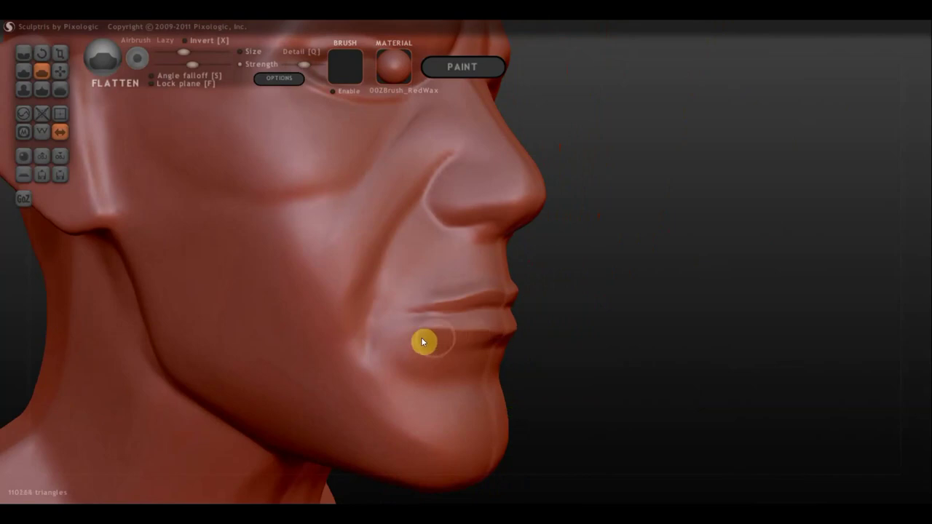
pyautogui.moveTo(454, 364)
pyautogui.mouseDown(button='right')
pyautogui.moveTo(357, 387)
pyautogui.moveTo(438, 367)
pyautogui.moveTo(513, 332)
pyautogui.moveTo(418, 328)
pyautogui.mouseUp(button='right')
pyautogui.scroll(-3, 420, 326)
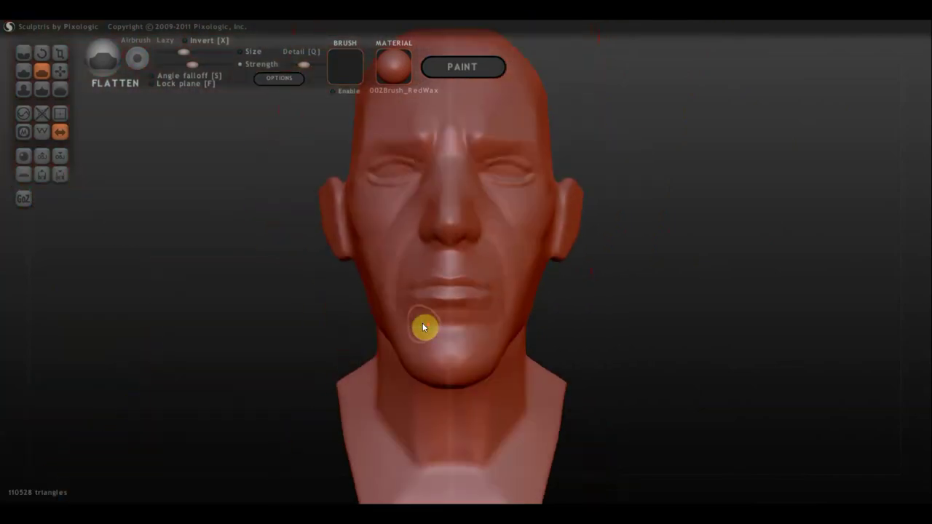
pyautogui.click(60, 71)
pyautogui.scroll(3, 364, 302)
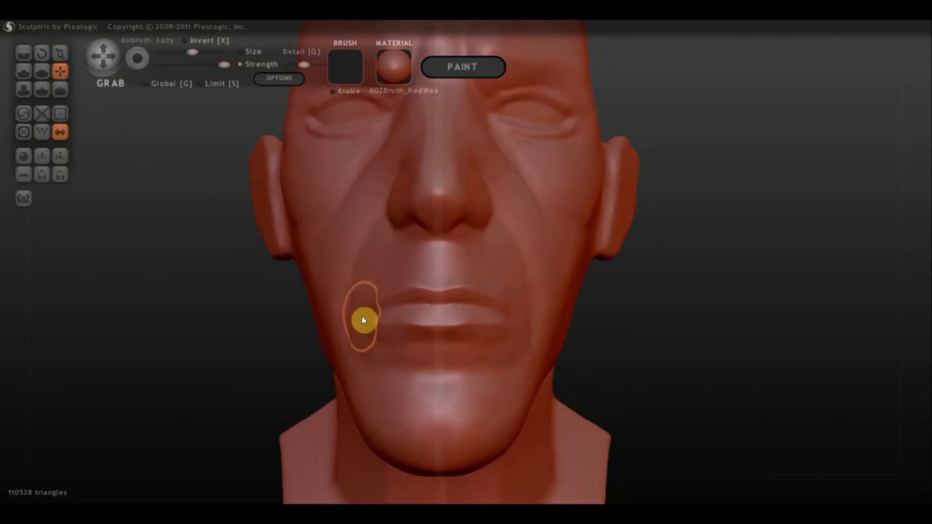
# - Pull the mouth corner and drag the lower lip slightly downward with Grab
pyautogui.moveTo(362, 320); pyautogui.dragTo(399, 293)
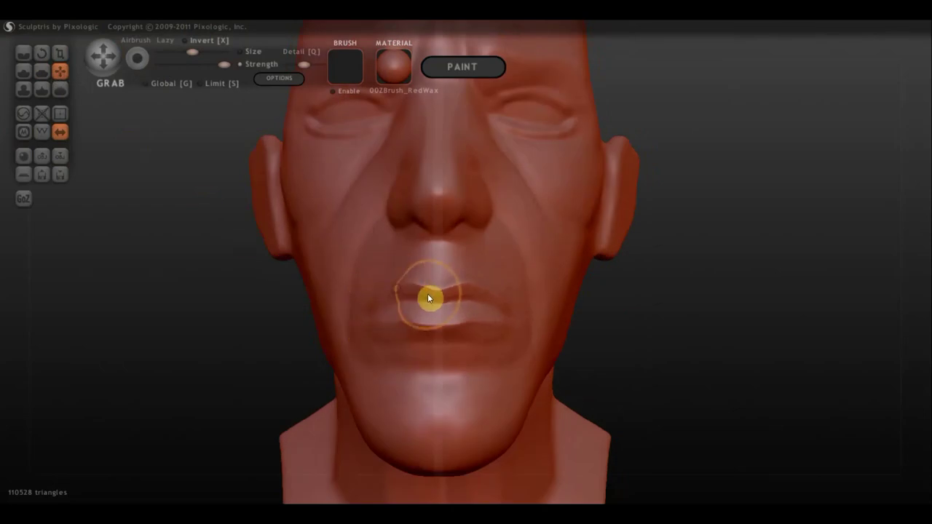
pyautogui.moveTo(429, 294)
pyautogui.mouseDown()
pyautogui.moveTo(410, 331)
pyautogui.moveTo(377, 338)
pyautogui.mouseUp()
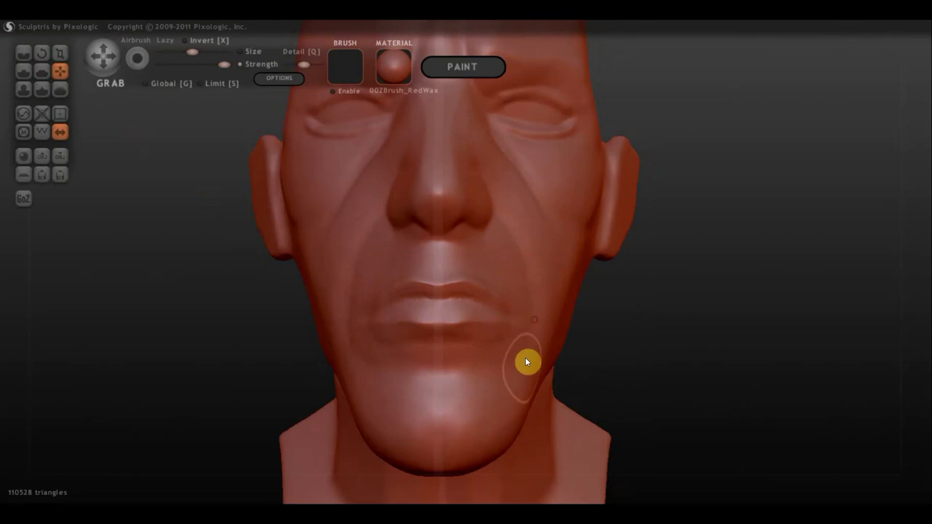
pyautogui.moveTo(522, 373)
pyautogui.mouseDown(button='right')
pyautogui.moveTo(589, 387)
pyautogui.moveTo(624, 381)
pyautogui.mouseUp(button='right')
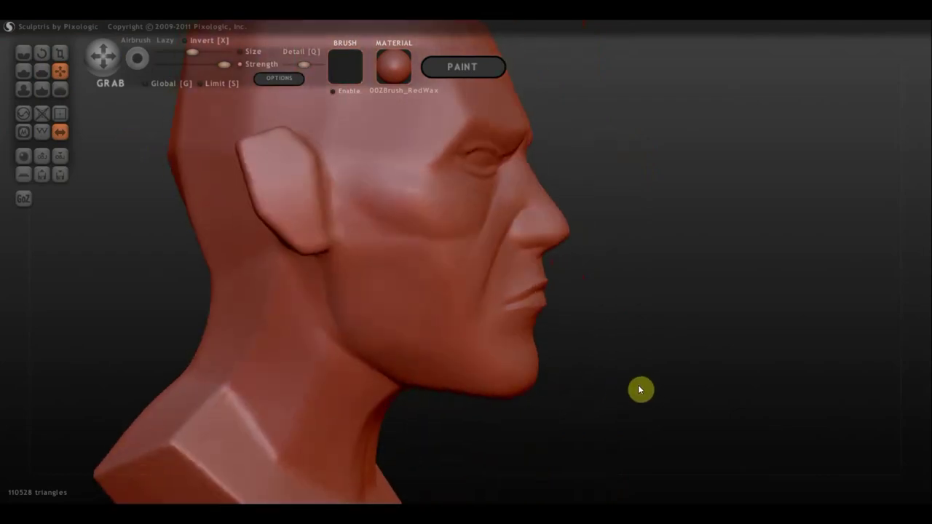
# - Flatten the cheek beside the mouth and below the nose
pyautogui.click(46, 75)
pyautogui.moveTo(551, 395); pyautogui.dragTo(446, 342, button='right')
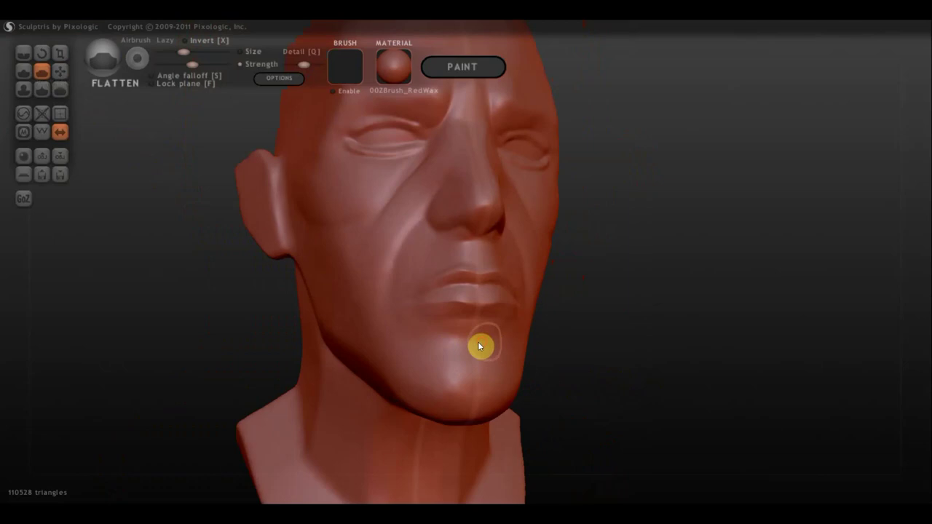
pyautogui.moveTo(498, 345)
pyautogui.mouseDown(button='right')
pyautogui.moveTo(619, 362)
pyautogui.moveTo(528, 348)
pyautogui.mouseUp(button='right')
pyautogui.moveTo(449, 325); pyautogui.dragTo(437, 314)
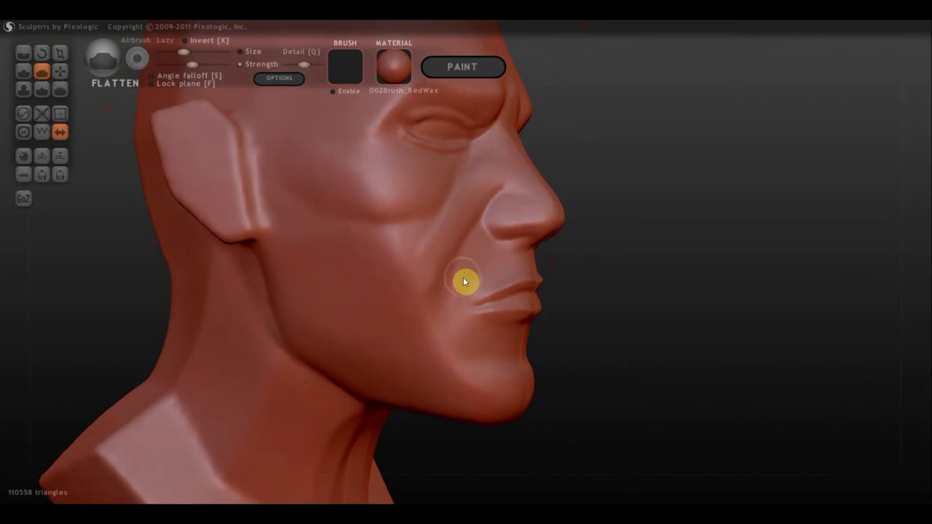
pyautogui.moveTo(433, 293)
pyautogui.mouseDown()
pyautogui.moveTo(425, 289)
pyautogui.moveTo(470, 401)
pyautogui.moveTo(412, 275)
pyautogui.moveTo(430, 272)
pyautogui.moveTo(447, 361)
pyautogui.moveTo(502, 396)
pyautogui.moveTo(433, 410)
pyautogui.moveTo(396, 406)
pyautogui.moveTo(383, 391)
pyautogui.mouseUp()
pyautogui.scroll(-2, 568, 387)
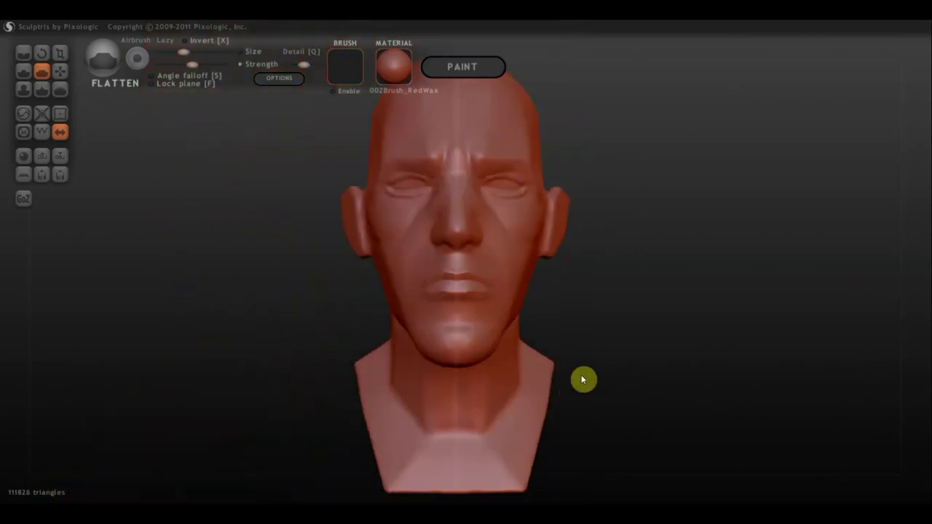
pyautogui.keyDown('shift'); pyautogui.moveTo(623, 317); pyautogui.dragTo(622, 403); pyautogui.keyUp('shift')
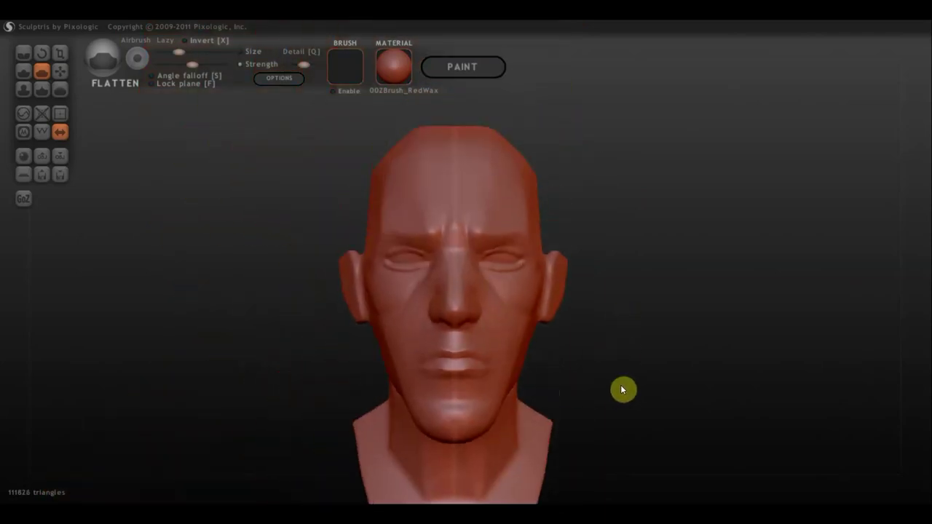
pyautogui.click(60, 71)
pyautogui.moveTo(400, 430)
pyautogui.mouseDown(button='right')
pyautogui.moveTo(452, 328)
pyautogui.moveTo(463, 247)
pyautogui.moveTo(395, 292)
pyautogui.mouseUp(button='right')
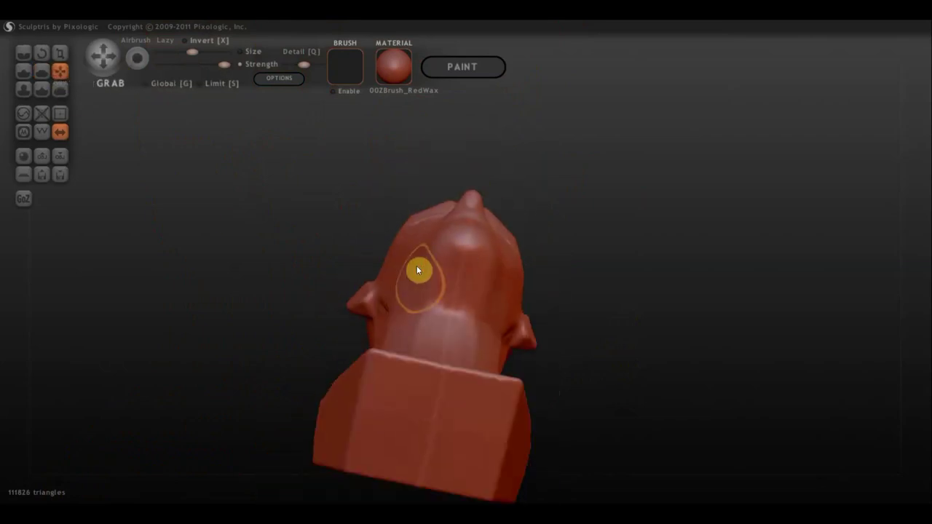
pyautogui.moveTo(413, 310); pyautogui.dragTo(385, 427, button='right')
pyautogui.moveTo(554, 325)
pyautogui.mouseDown(button='right')
pyautogui.moveTo(611, 441)
pyautogui.moveTo(624, 421)
pyautogui.mouseUp(button='right')
pyautogui.scroll(2, 444, 275)
pyautogui.moveTo(438, 273)
pyautogui.mouseDown(button='right')
pyautogui.moveTo(435, 289)
pyautogui.moveTo(419, 275)
pyautogui.mouseUp(button='right')
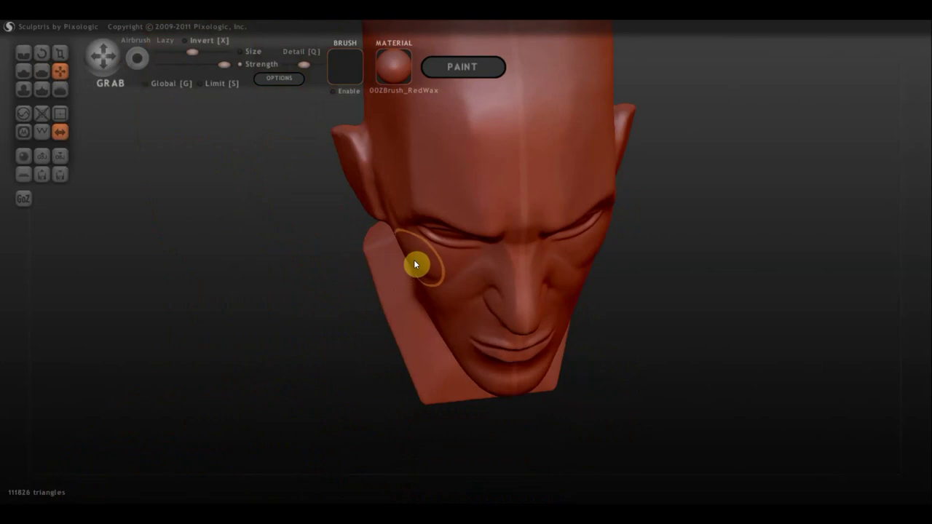
pyautogui.moveTo(709, 329)
pyautogui.mouseDown(button='right')
pyautogui.moveTo(643, 302)
pyautogui.moveTo(664, 260)
pyautogui.moveTo(687, 253)
pyautogui.mouseUp(button='right')
pyautogui.scroll(2, 642, 314)
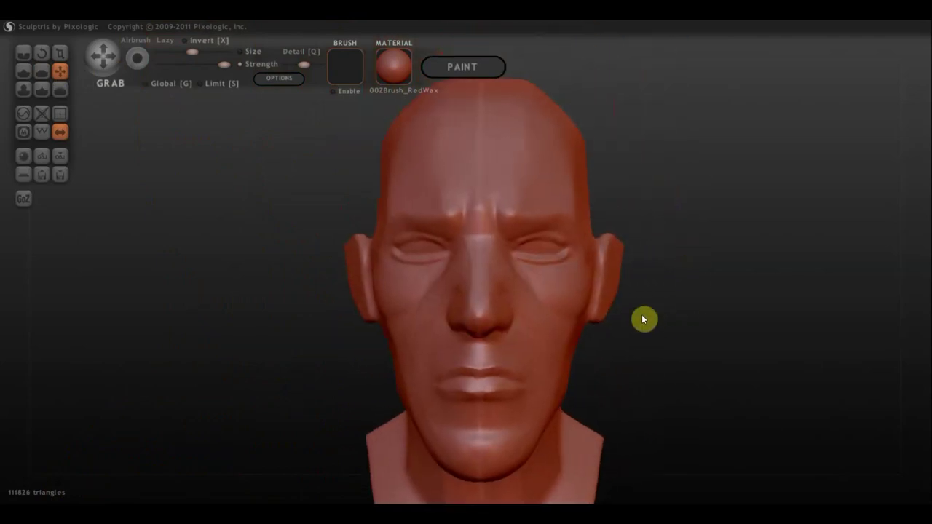
pyautogui.scroll(2, 642, 315)
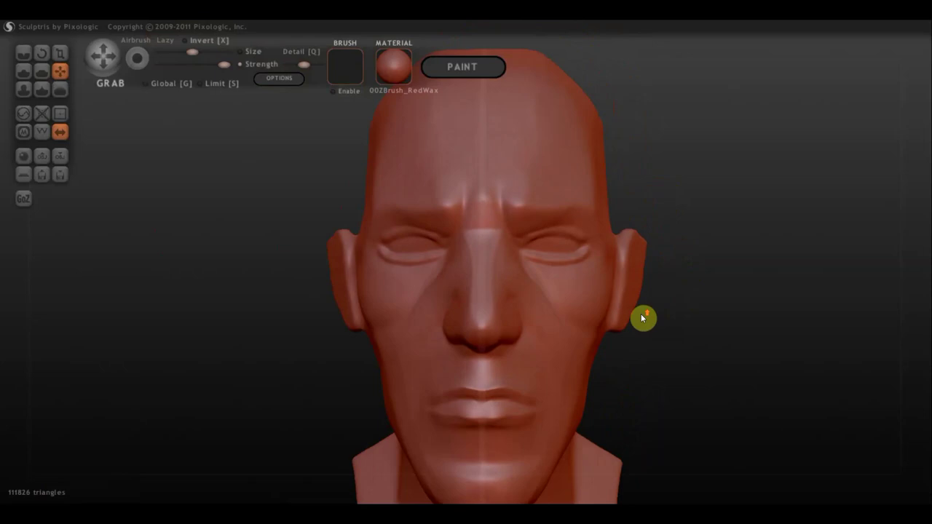
pyautogui.click(24, 54)
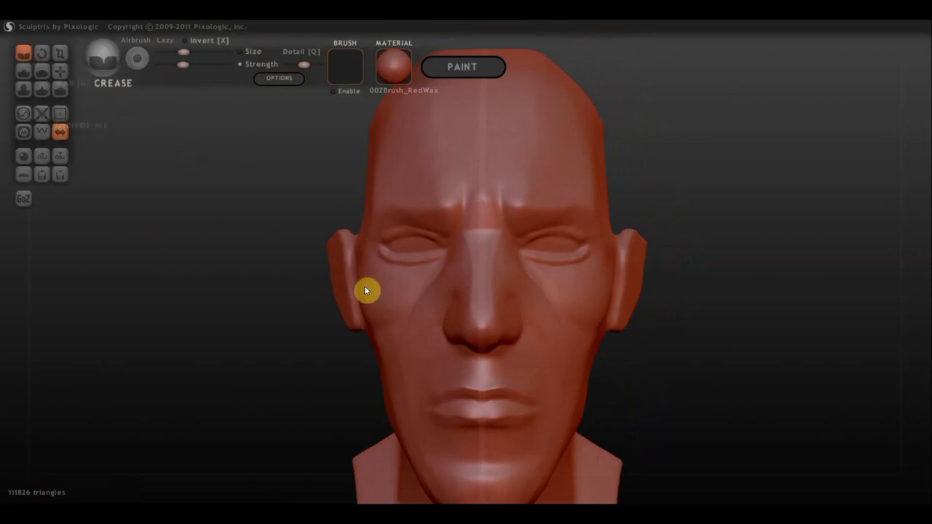
# - Carve a crease between the brows and wrinkle lines across the brow ridge
pyautogui.scroll(2, 459, 218)
pyautogui.moveTo(501, 230); pyautogui.dragTo(526, 258)
pyautogui.moveTo(503, 182); pyautogui.dragTo(517, 225)
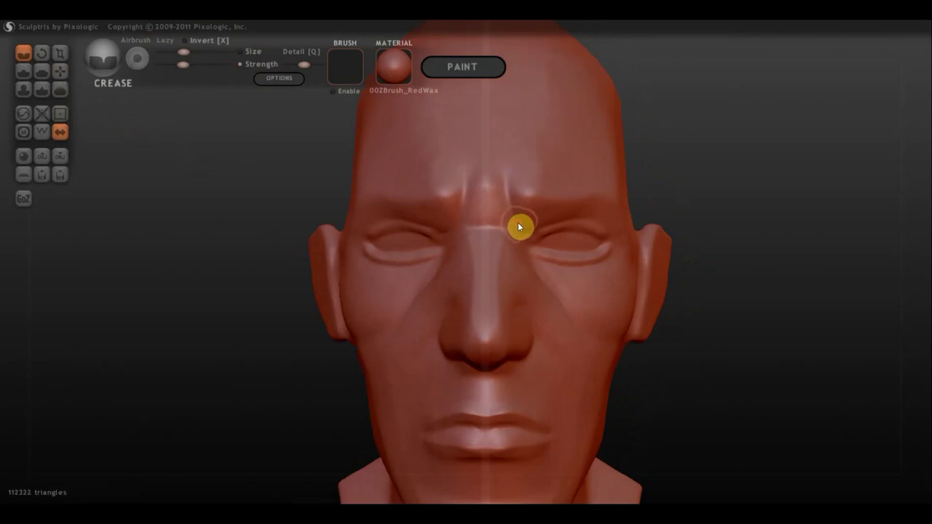
pyautogui.moveTo(579, 202)
pyautogui.mouseDown()
pyautogui.moveTo(562, 182)
pyautogui.moveTo(617, 163)
pyautogui.mouseUp()
pyautogui.moveTo(616, 163)
pyautogui.mouseDown(button='right')
pyautogui.moveTo(561, 206)
pyautogui.moveTo(529, 189)
pyautogui.mouseUp(button='right')
pyautogui.moveTo(525, 170)
pyautogui.mouseDown()
pyautogui.moveTo(537, 185)
pyautogui.moveTo(520, 175)
pyautogui.moveTo(624, 175)
pyautogui.mouseUp()
pyautogui.moveTo(624, 175)
pyautogui.mouseDown(button='right')
pyautogui.moveTo(585, 212)
pyautogui.moveTo(552, 211)
pyautogui.mouseUp(button='right')
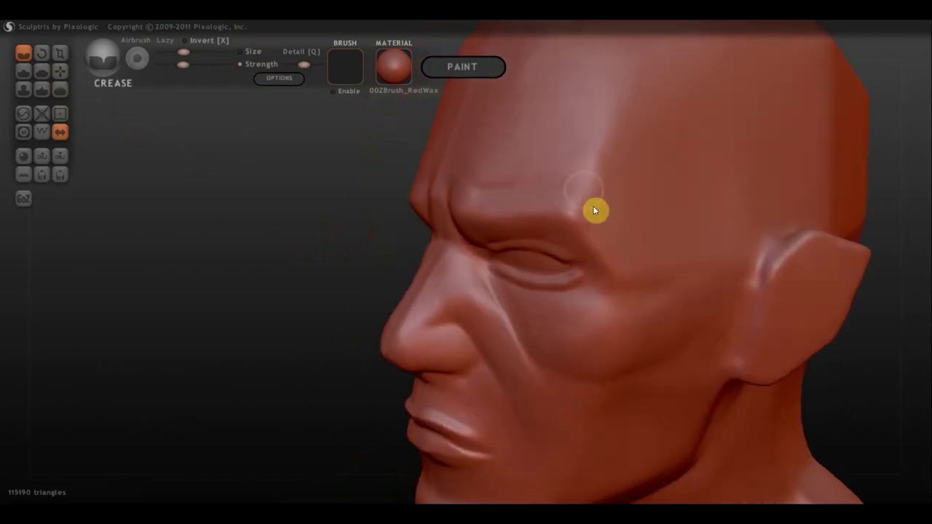
pyautogui.moveTo(575, 189)
pyautogui.mouseDown(button='right')
pyautogui.moveTo(585, 201)
pyautogui.moveTo(620, 185)
pyautogui.mouseUp(button='right')
# - Deepen the upper eyelid fold and extend a crease under the eye toward the nose
pyautogui.scroll(2, 575, 233)
pyautogui.scroll(3, 580, 237)
pyautogui.scroll(3, 466, 283)
pyautogui.moveTo(483, 230)
pyautogui.mouseDown()
pyautogui.moveTo(545, 240)
pyautogui.moveTo(569, 277)
pyautogui.moveTo(502, 321)
pyautogui.moveTo(419, 295)
pyautogui.moveTo(493, 339)
pyautogui.moveTo(585, 306)
pyautogui.moveTo(589, 284)
pyautogui.moveTo(539, 352)
pyautogui.moveTo(466, 339)
pyautogui.moveTo(401, 287)
pyautogui.mouseUp()
pyautogui.moveTo(401, 287)
pyautogui.mouseDown(button='right')
pyautogui.moveTo(427, 329)
pyautogui.moveTo(389, 285)
pyautogui.mouseUp(button='right')
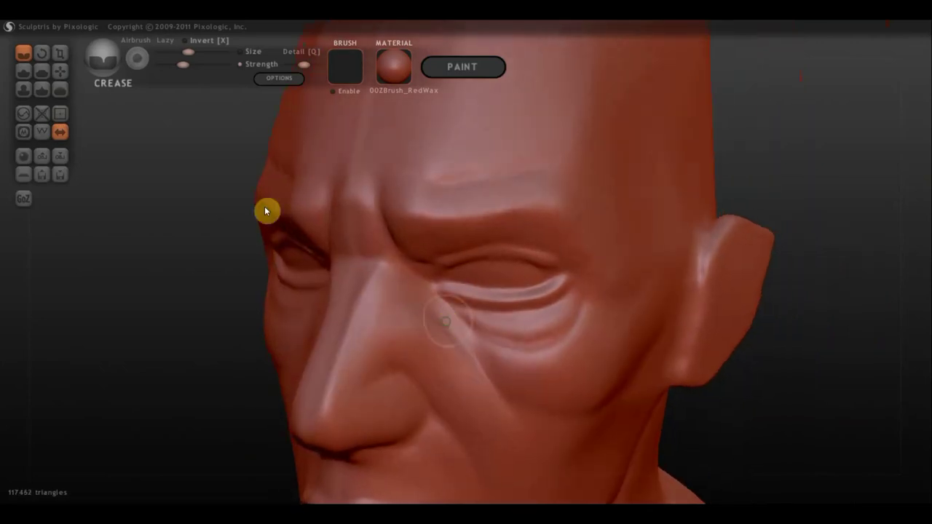
# - Enlarge the Flatten brush and flatten the skin under the eye
pyautogui.click(42, 71)
pyautogui.scroll(5, 411, 251)
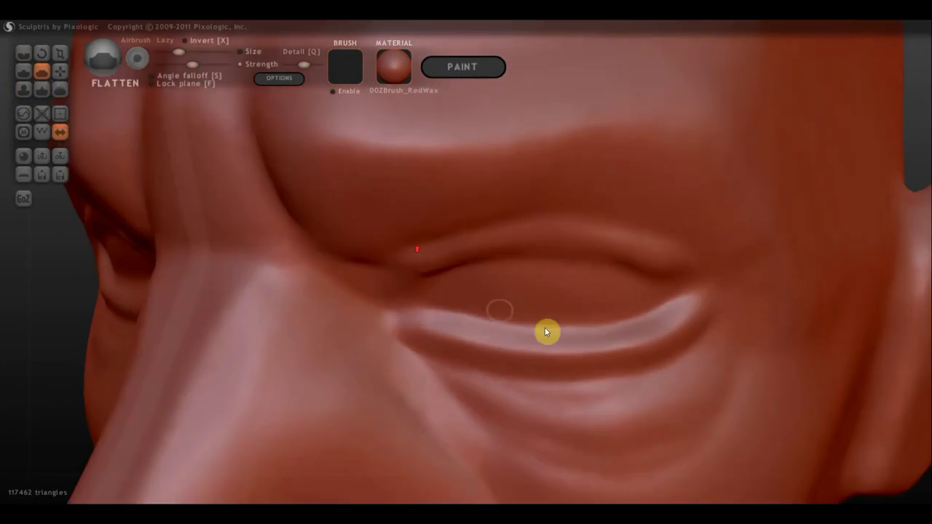
pyautogui.scroll(-5, 547, 332)
pyautogui.moveTo(179, 52); pyautogui.dragTo(189, 51)
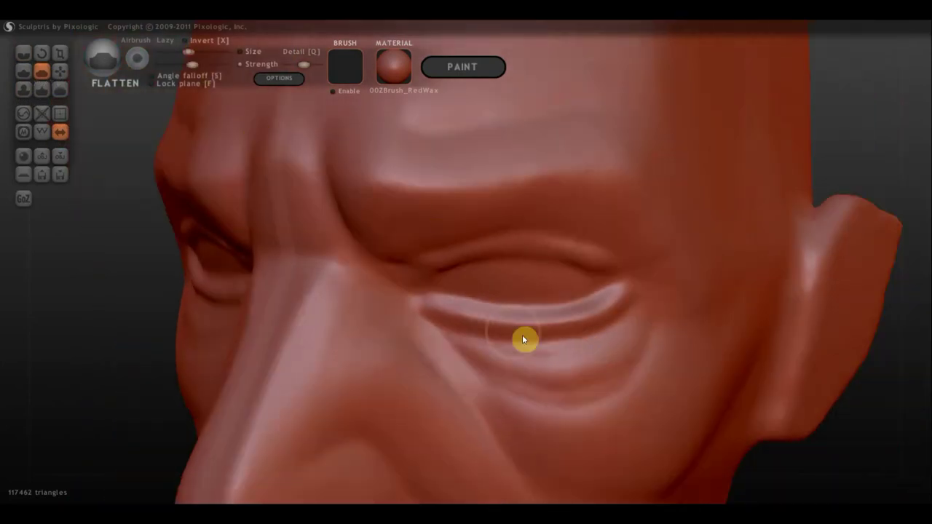
pyautogui.moveTo(539, 381)
pyautogui.mouseDown()
pyautogui.moveTo(593, 374)
pyautogui.moveTo(450, 357)
pyautogui.moveTo(489, 365)
pyautogui.moveTo(635, 332)
pyautogui.moveTo(585, 354)
pyautogui.moveTo(435, 357)
pyautogui.moveTo(539, 357)
pyautogui.moveTo(610, 345)
pyautogui.moveTo(684, 314)
pyautogui.moveTo(674, 355)
pyautogui.moveTo(651, 340)
pyautogui.moveTo(631, 354)
pyautogui.moveTo(500, 360)
pyautogui.moveTo(446, 348)
pyautogui.moveTo(476, 342)
pyautogui.mouseUp()
pyautogui.scroll(3, 479, 358)
pyautogui.moveTo(476, 341); pyautogui.dragTo(491, 373, button='right')
# - Smooth the lower eyelid and the area beneath it, then zoom out
pyautogui.scroll(3, 423, 322)
pyautogui.moveTo(420, 327)
pyautogui.mouseDown()
pyautogui.moveTo(619, 342)
pyautogui.moveTo(720, 323)
pyautogui.moveTo(738, 338)
pyautogui.mouseUp()
pyautogui.moveTo(737, 337); pyautogui.dragTo(713, 273, button='right')
pyautogui.scroll(-3, 814, 398)
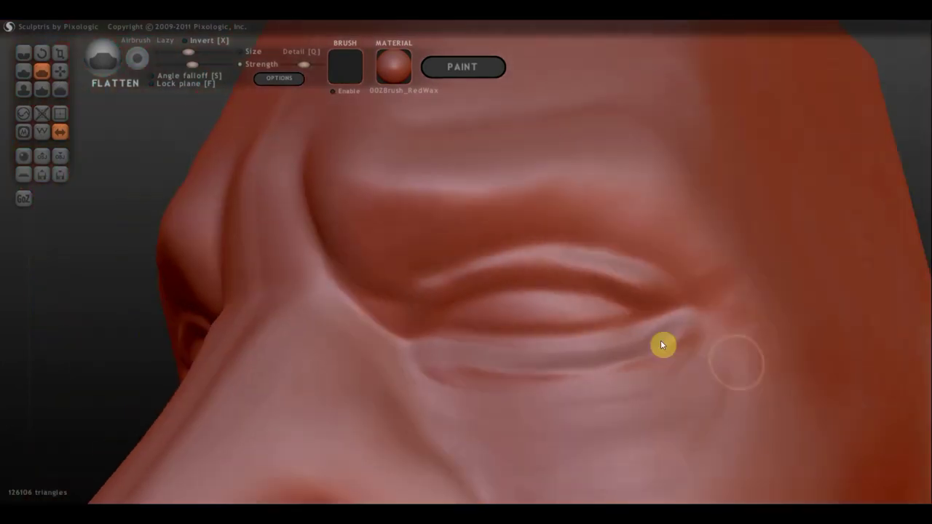
pyautogui.moveTo(689, 344)
pyautogui.mouseDown()
pyautogui.moveTo(644, 381)
pyautogui.moveTo(527, 406)
pyautogui.moveTo(459, 379)
pyautogui.mouseUp()
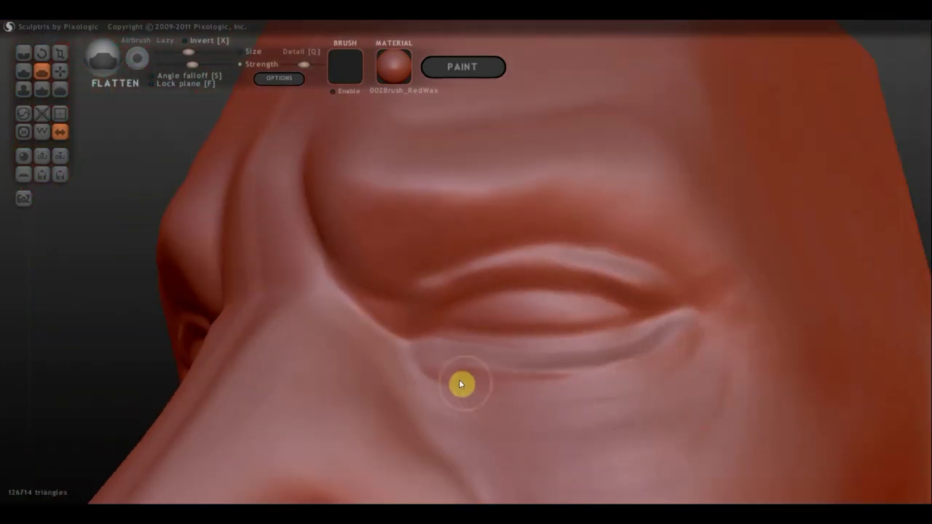
pyautogui.scroll(-2, 464, 391)
pyautogui.scroll(-2, 498, 395)
pyautogui.scroll(-2, 517, 418)
pyautogui.moveTo(601, 367)
pyautogui.mouseDown()
pyautogui.moveTo(589, 391)
pyautogui.moveTo(592, 371)
pyautogui.mouseUp()
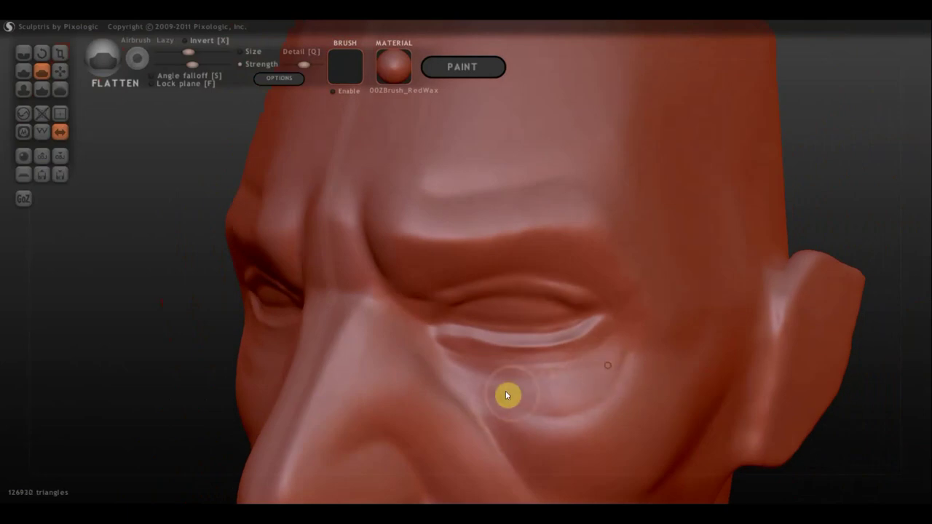
pyautogui.scroll(-2, 513, 387)
pyautogui.scroll(-2, 568, 376)
pyautogui.scroll(-2, 641, 357)
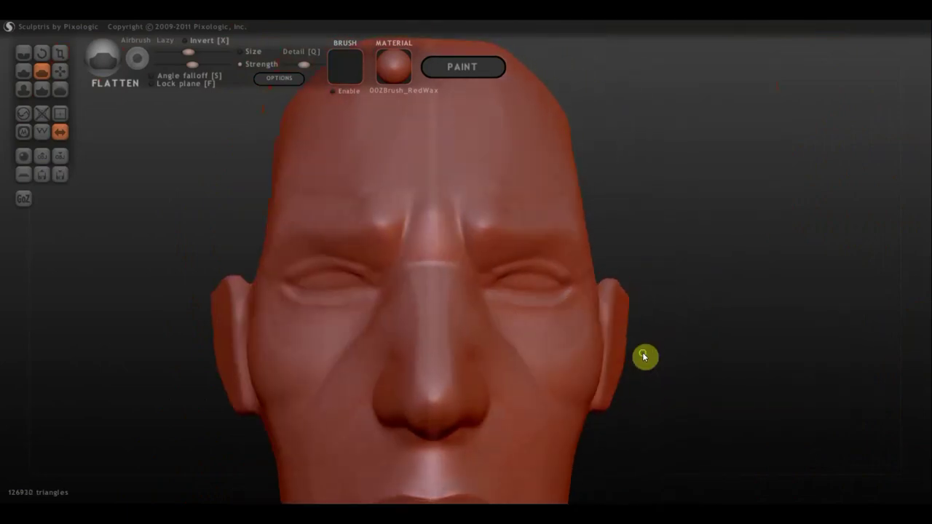
pyautogui.scroll(-2, 643, 360)
pyautogui.scroll(-2, 637, 358)
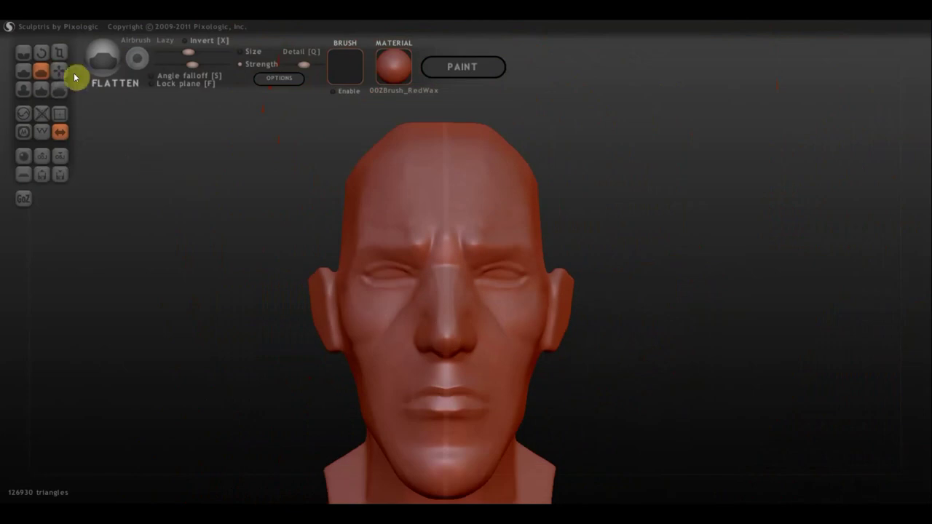
# - Use Grab to pull the under-eye bulge into the side of the nose
pyautogui.press('g')
pyautogui.moveTo(391, 284); pyautogui.dragTo(394, 287)
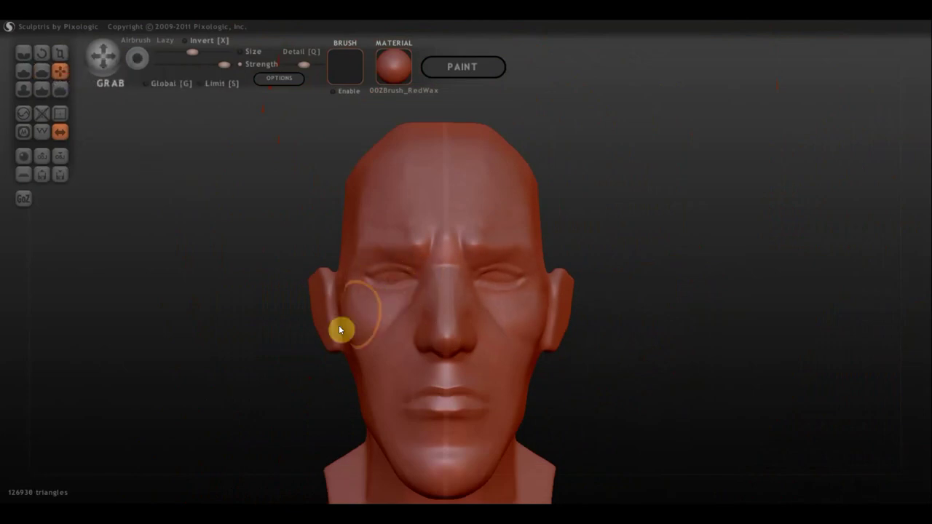
pyautogui.moveTo(356, 337)
pyautogui.mouseDown(button='right')
pyautogui.moveTo(578, 232)
pyautogui.moveTo(568, 254)
pyautogui.moveTo(529, 279)
pyautogui.moveTo(529, 325)
pyautogui.moveTo(529, 302)
pyautogui.moveTo(383, 214)
pyautogui.moveTo(491, 256)
pyautogui.mouseUp(button='right')
pyautogui.moveTo(499, 267)
pyautogui.mouseDown()
pyautogui.moveTo(525, 263)
pyautogui.moveTo(497, 306)
pyautogui.mouseUp()
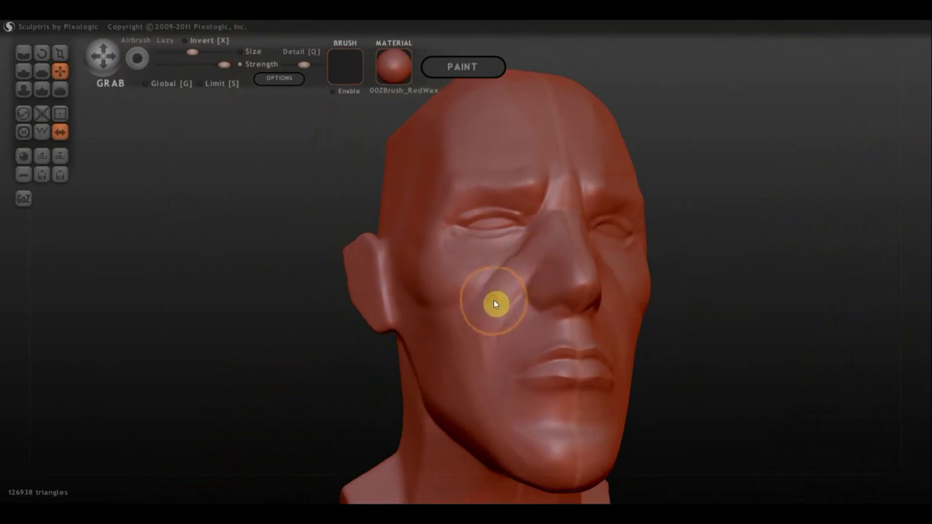
pyautogui.moveTo(496, 304); pyautogui.dragTo(537, 344, button='right')
pyautogui.scroll(3, 526, 304)
pyautogui.moveTo(526, 304); pyautogui.dragTo(608, 306)
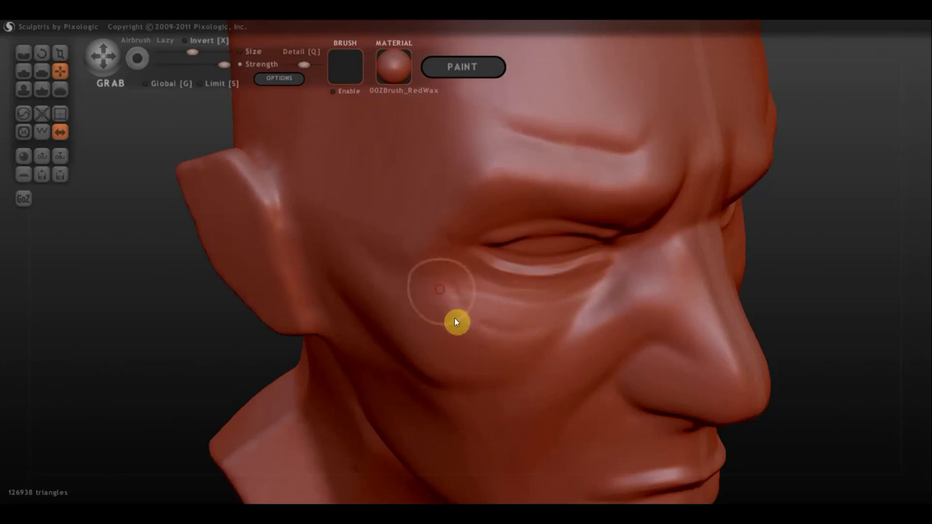
pyautogui.moveTo(628, 321)
pyautogui.mouseDown(button='right')
pyautogui.moveTo(558, 293)
pyautogui.moveTo(620, 272)
pyautogui.mouseUp(button='right')
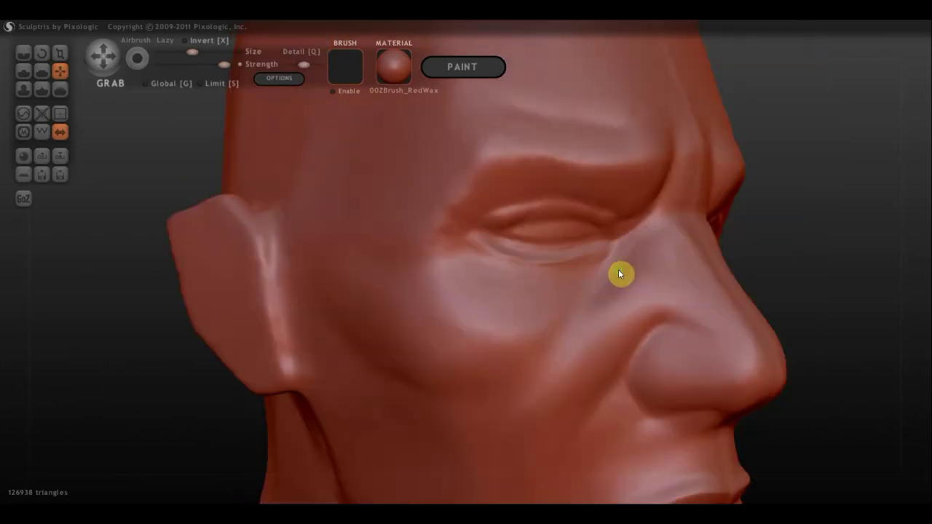
# - Flatten the surface between the cheek and nose bridge beside the nose
pyautogui.click(41, 71)
pyautogui.moveTo(667, 256); pyautogui.dragTo(600, 324)
pyautogui.moveTo(580, 366)
pyautogui.mouseDown()
pyautogui.moveTo(687, 296)
pyautogui.moveTo(622, 335)
pyautogui.mouseUp()
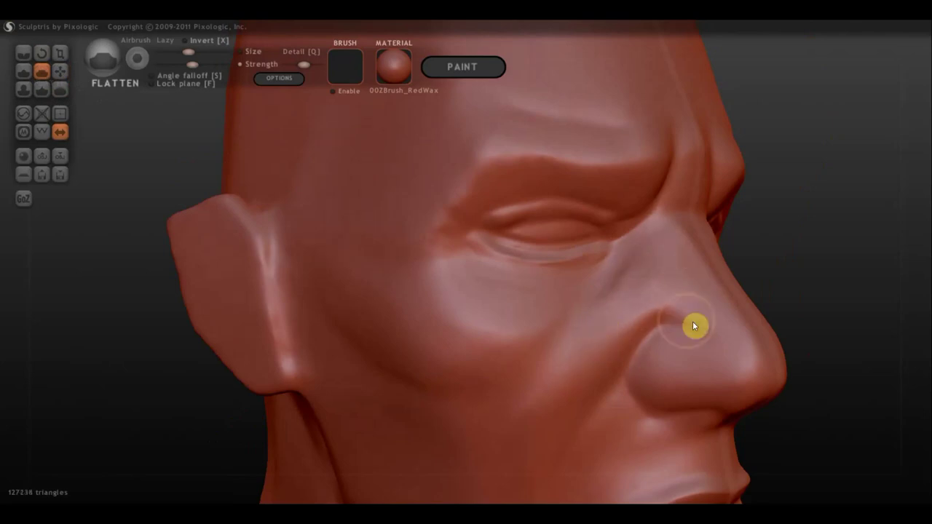
pyautogui.moveTo(673, 273); pyautogui.dragTo(580, 376)
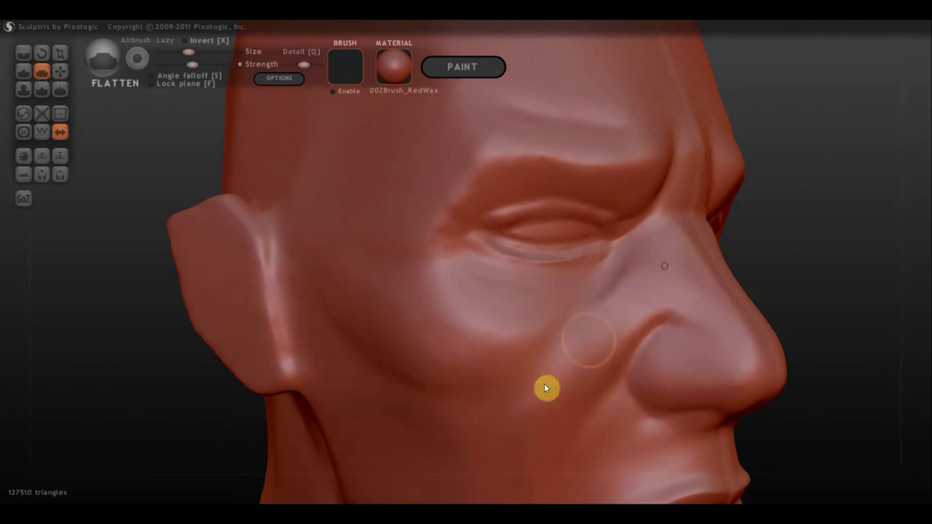
pyautogui.moveTo(649, 258); pyautogui.dragTo(588, 344)
pyautogui.moveTo(605, 327); pyautogui.dragTo(632, 272, button='right')
pyautogui.moveTo(587, 371); pyautogui.dragTo(667, 374, button='right')
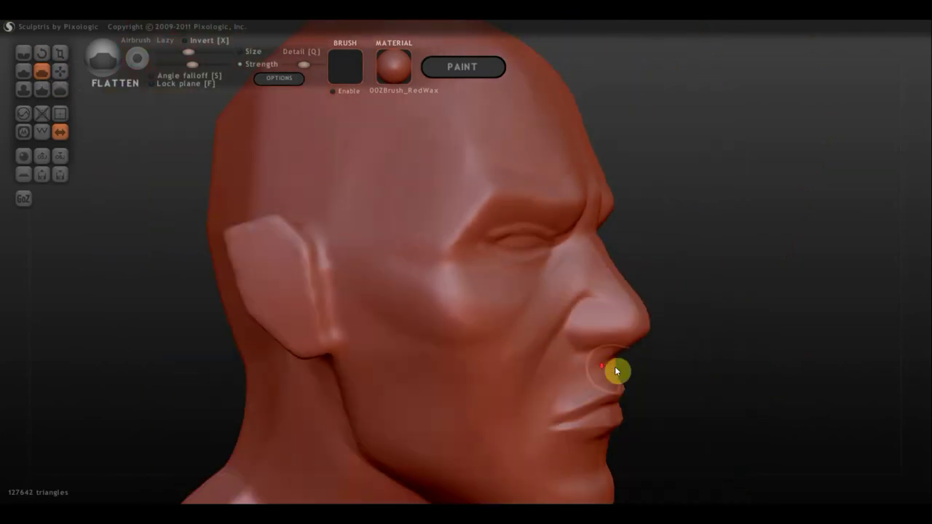
# - Round off the pointy nose tip with the Grab brush
pyautogui.click(63, 79)
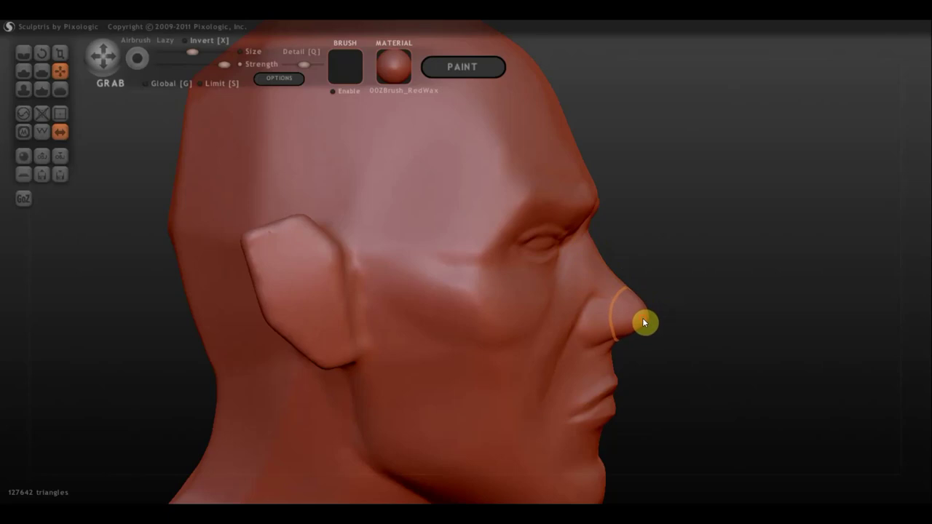
pyautogui.moveTo(645, 322); pyautogui.dragTo(610, 285)
pyautogui.scroll(-3, 631, 310)
pyautogui.moveTo(636, 327)
pyautogui.mouseDown()
pyautogui.moveTo(552, 354)
pyautogui.moveTo(462, 340)
pyautogui.mouseUp()
pyautogui.scroll(2, 470, 314)
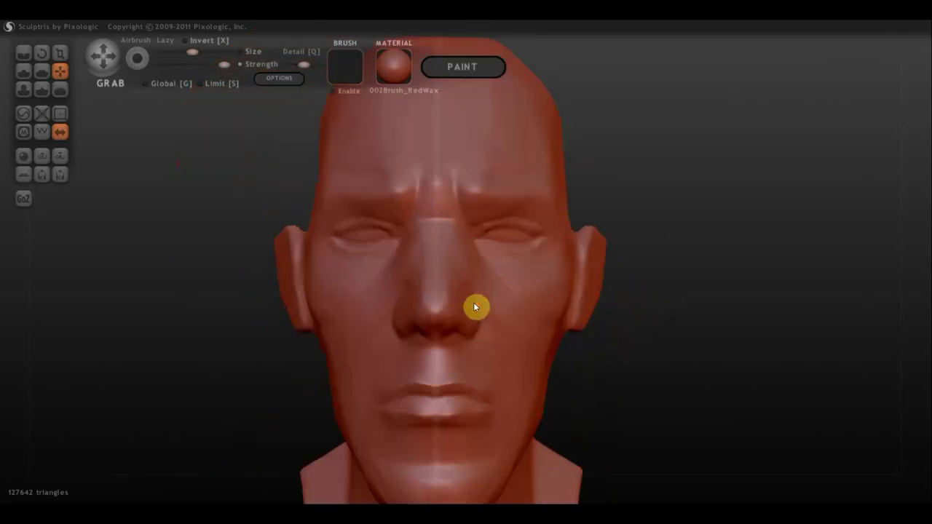
pyautogui.scroll(2, 473, 302)
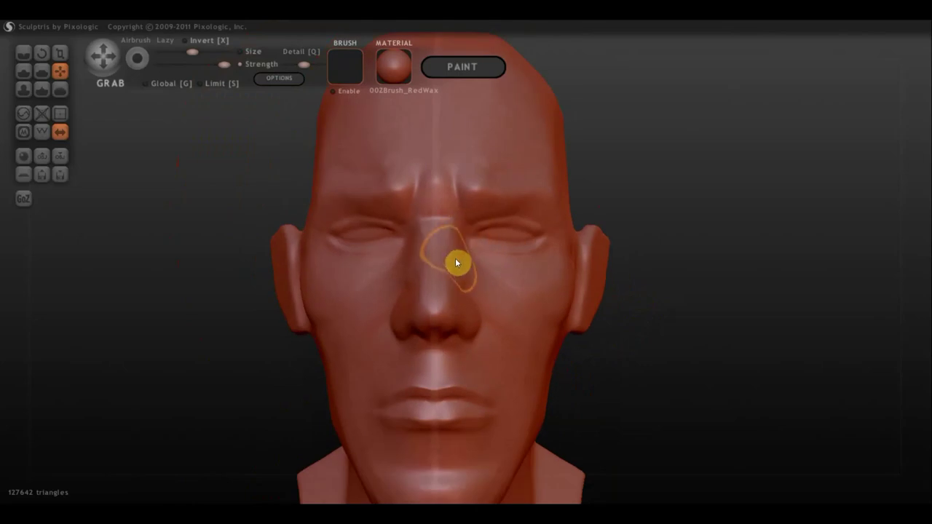
# - In left profile, enlarge the brush and push the brow ridge out above the eye
pyautogui.moveTo(411, 225)
pyautogui.mouseDown(button='right')
pyautogui.moveTo(438, 346)
pyautogui.moveTo(207, 81)
pyautogui.mouseUp(button='right')
pyautogui.moveTo(192, 52); pyautogui.dragTo(204, 51)
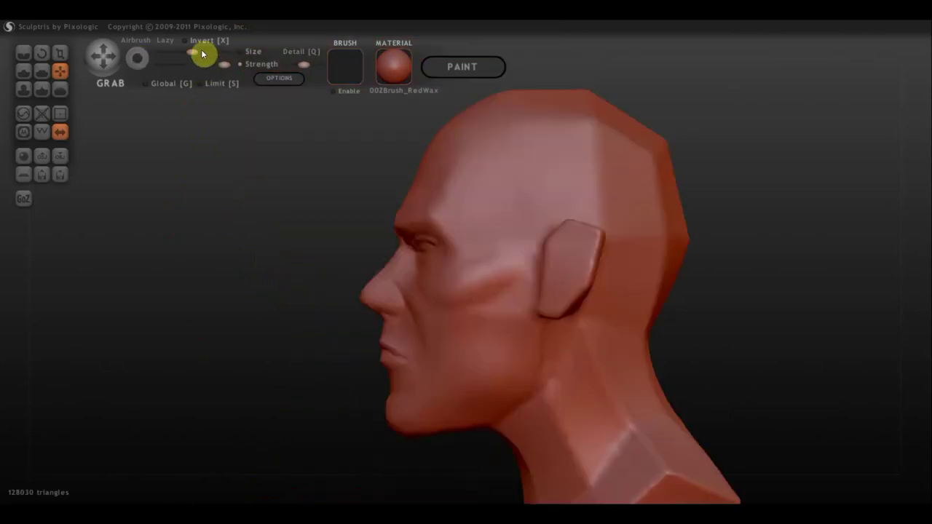
pyautogui.scroll(-2, 413, 201)
pyautogui.scroll(-2, 415, 202)
pyautogui.moveTo(423, 219); pyautogui.dragTo(413, 241)
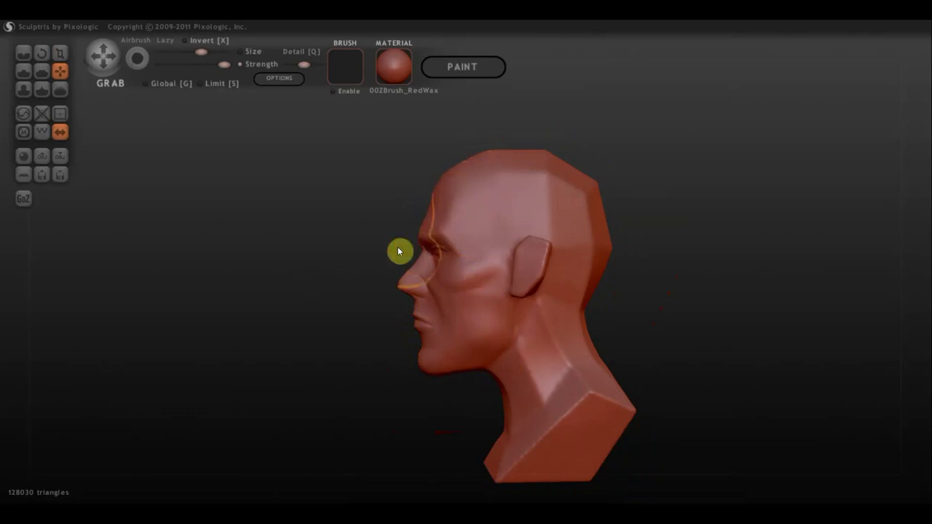
pyautogui.scroll(3, 398, 246)
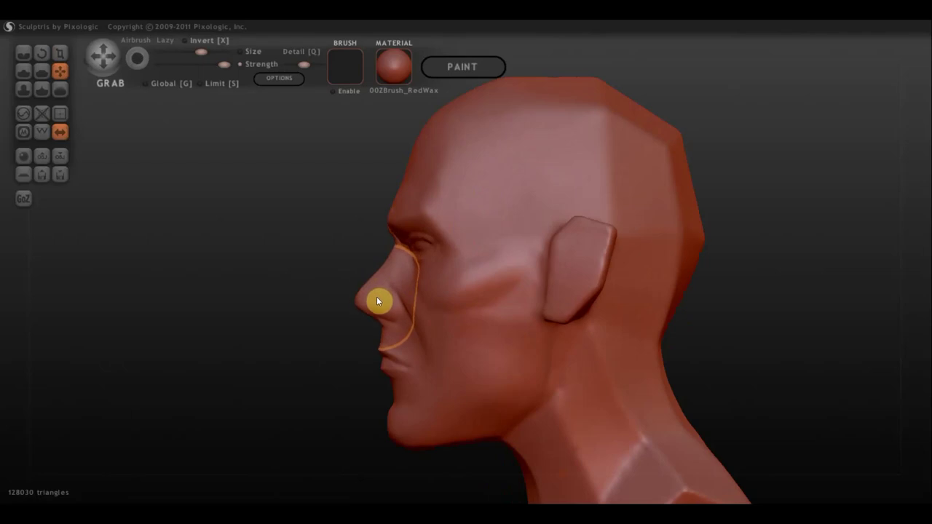
# - Use the Grab brush to pull the jaw and neck below the ear into shape
pyautogui.moveTo(385, 266); pyautogui.dragTo(581, 263)
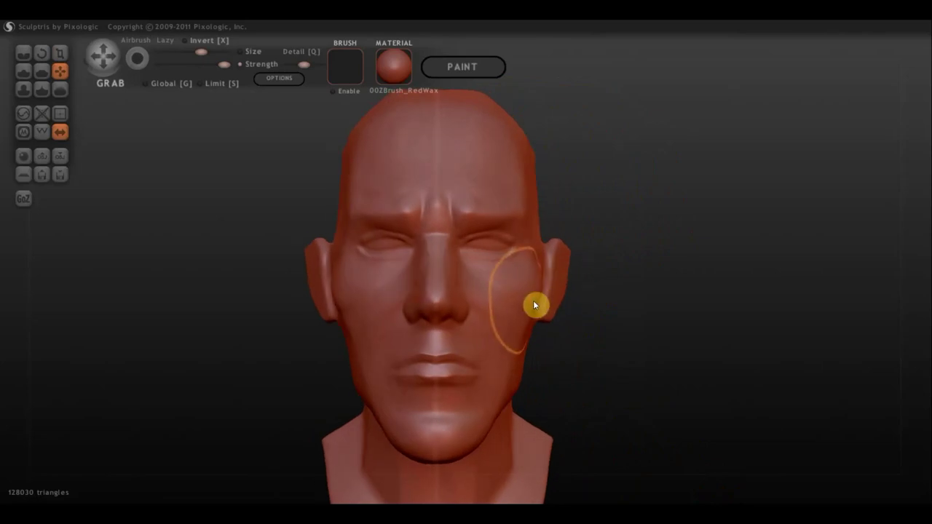
pyautogui.moveTo(432, 321)
pyautogui.mouseDown(button='right')
pyautogui.moveTo(413, 332)
pyautogui.moveTo(493, 329)
pyautogui.moveTo(556, 345)
pyautogui.mouseUp(button='right')
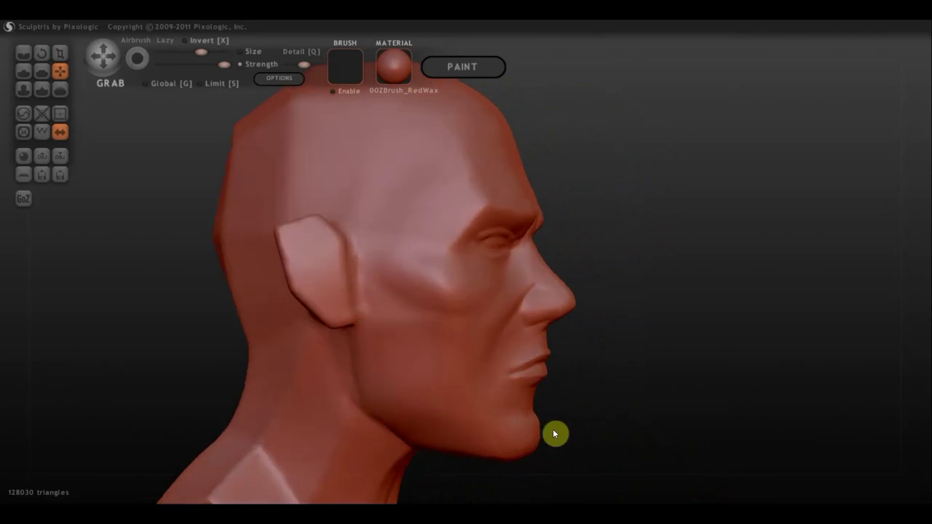
pyautogui.moveTo(569, 426); pyautogui.dragTo(406, 406, button='right')
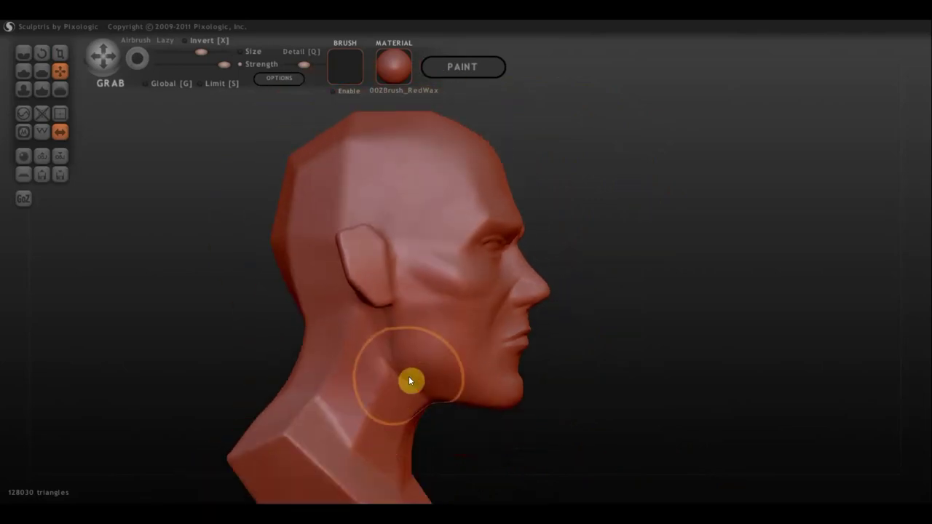
pyautogui.moveTo(399, 369); pyautogui.dragTo(491, 410)
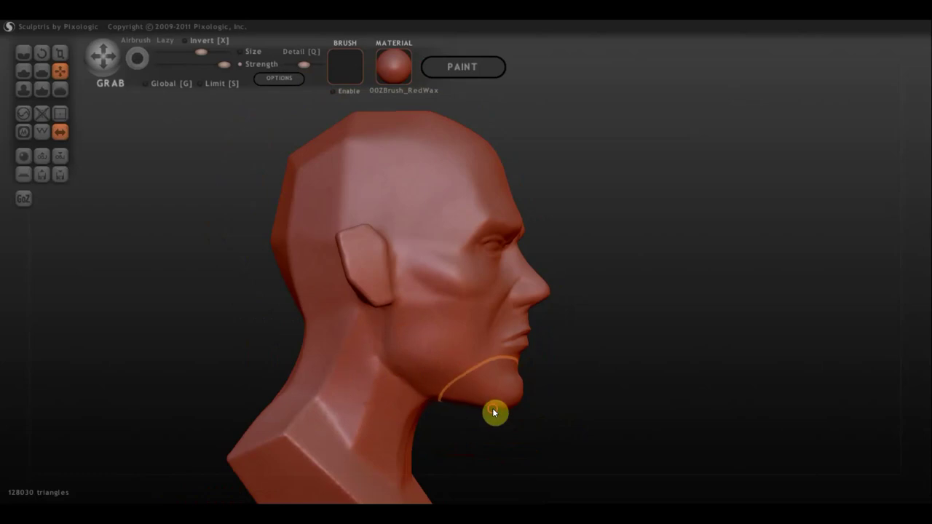
pyautogui.moveTo(586, 386); pyautogui.dragTo(416, 377)
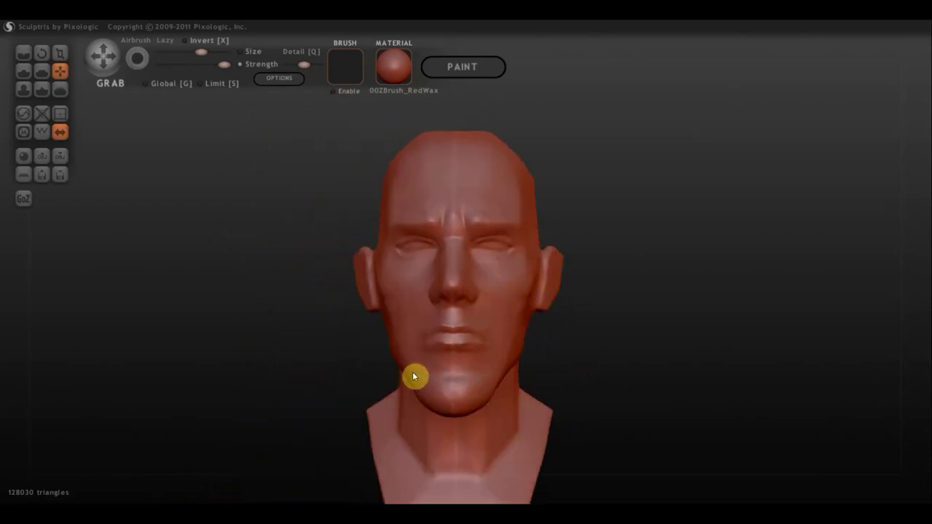
pyautogui.scroll(3, 437, 415)
pyautogui.scroll(-2, 430, 443)
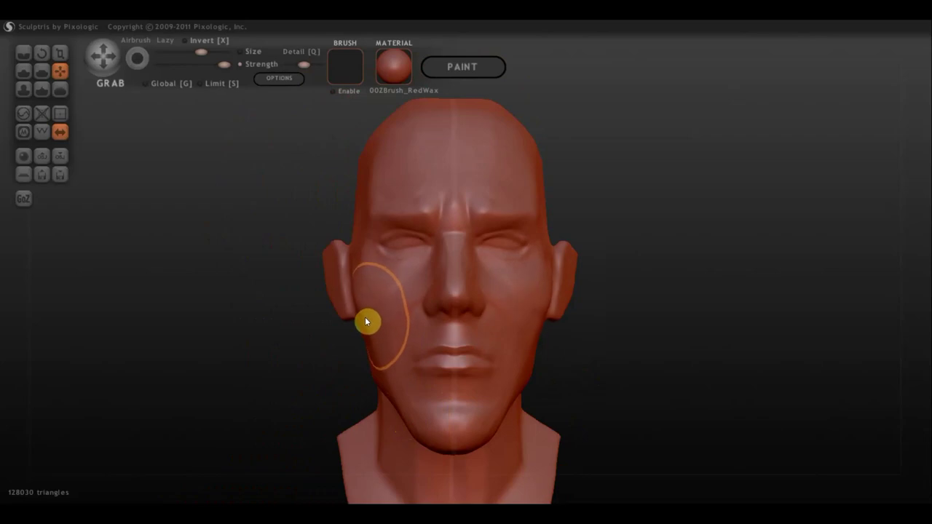
# - From a left profile, pull the cheek surface into shape with the Grab brush
pyautogui.scroll(1, 590, 332)
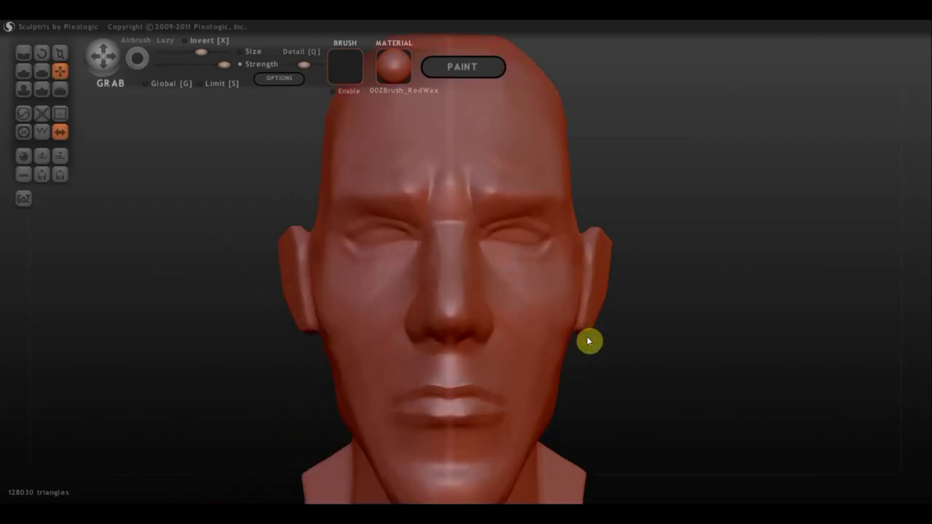
pyautogui.scroll(1, 587, 337)
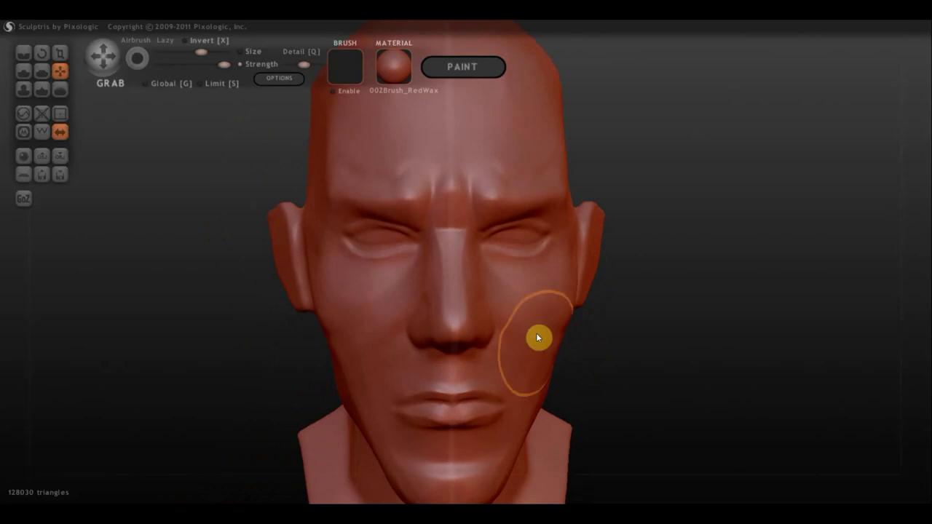
pyautogui.moveTo(536, 333); pyautogui.dragTo(342, 313, button='right')
pyautogui.scroll(-2, 483, 327)
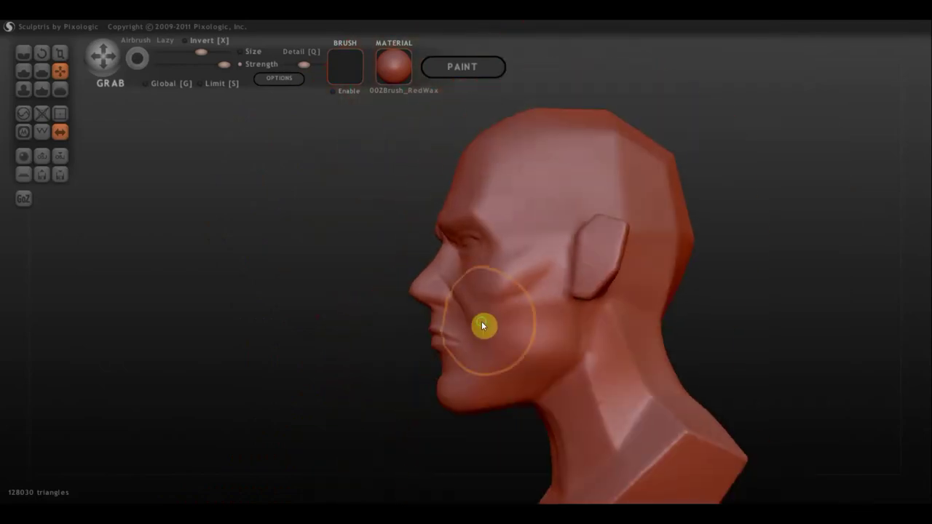
pyautogui.scroll(1, 509, 268)
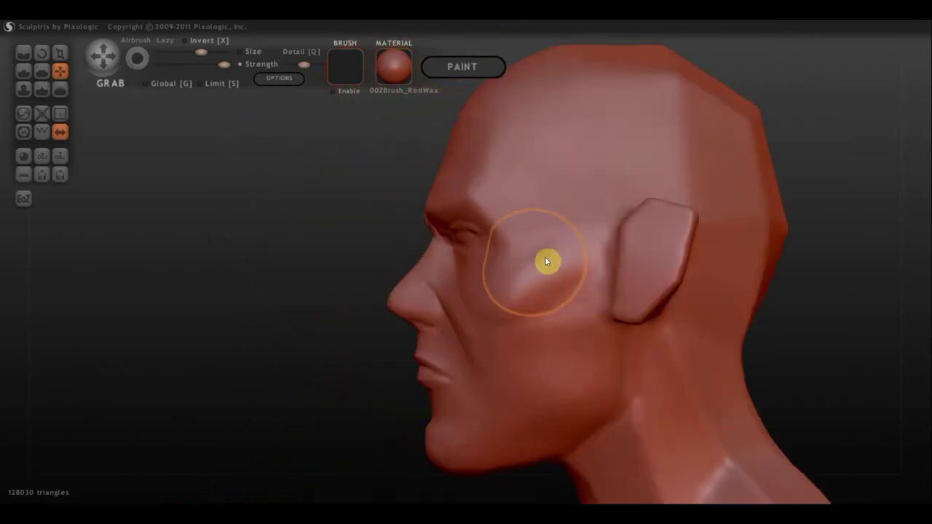
pyautogui.moveTo(551, 259); pyautogui.dragTo(504, 295)
pyautogui.scroll(1, 503, 299)
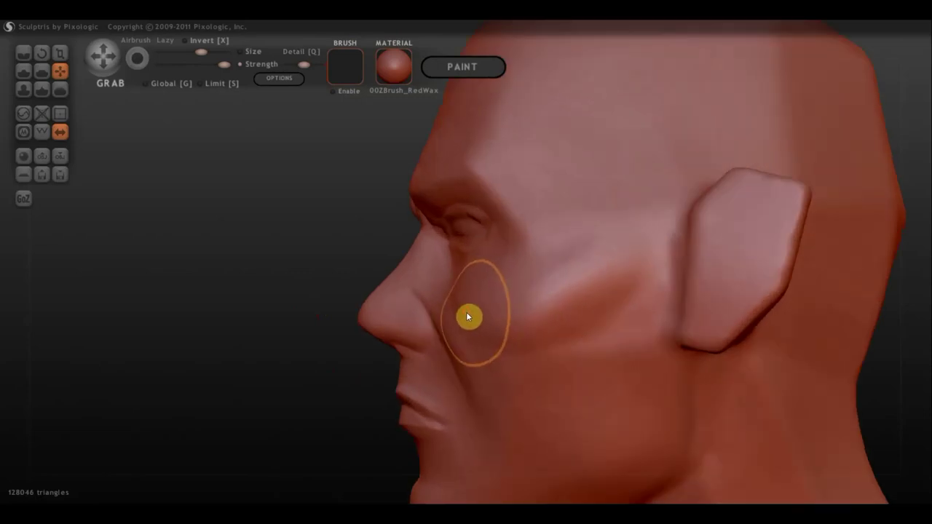
pyautogui.moveTo(432, 377)
pyautogui.mouseDown(button='right')
pyautogui.moveTo(561, 340)
pyautogui.moveTo(645, 293)
pyautogui.moveTo(660, 366)
pyautogui.moveTo(640, 389)
pyautogui.mouseUp(button='right')
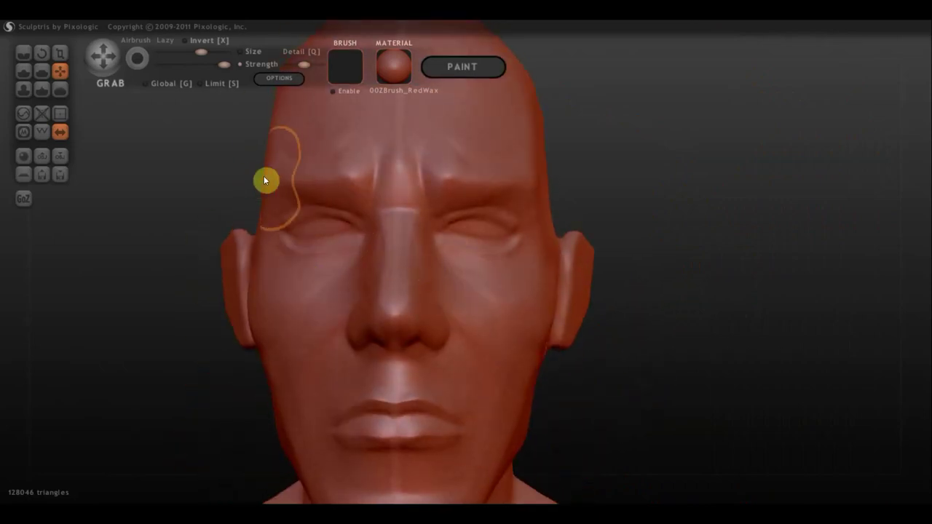
# - Reshape the forehead near the brow and the temple with Grab strokes
pyautogui.moveTo(265, 177); pyautogui.dragTo(265, 182)
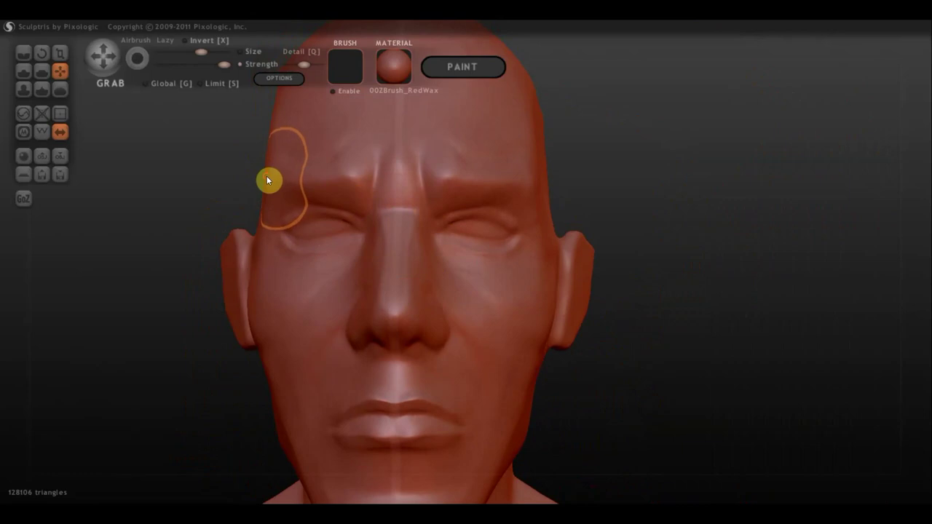
pyautogui.moveTo(339, 173); pyautogui.dragTo(353, 199)
pyautogui.moveTo(353, 198); pyautogui.dragTo(212, 233, button='right')
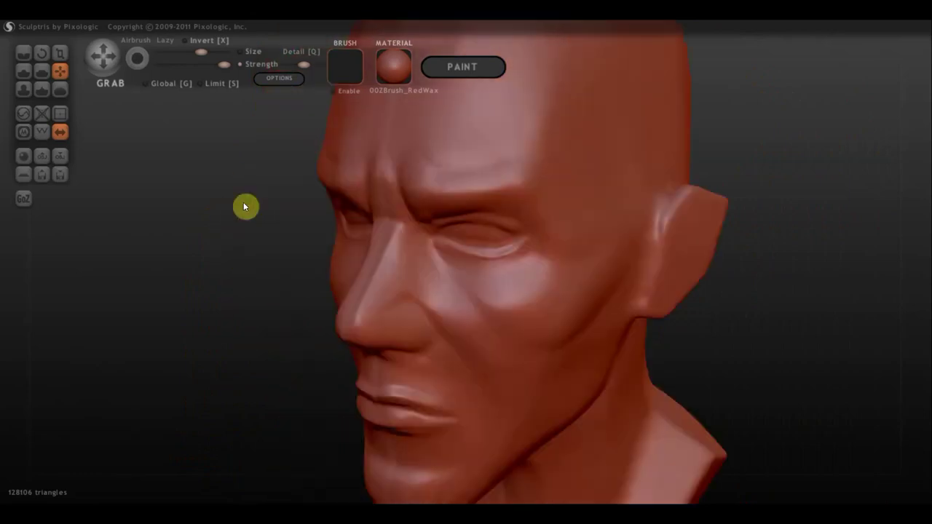
pyautogui.moveTo(511, 179); pyautogui.dragTo(512, 188)
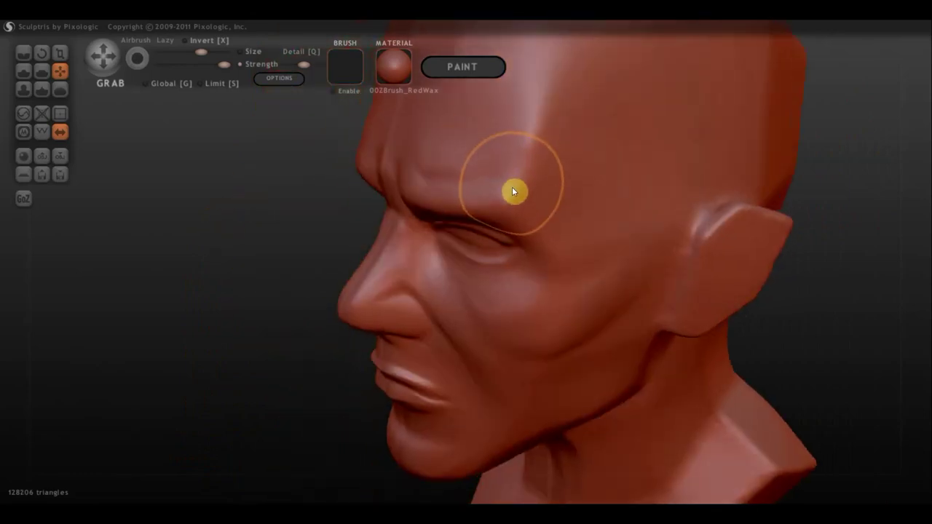
pyautogui.moveTo(435, 190)
pyautogui.mouseDown(button='right')
pyautogui.moveTo(388, 168)
pyautogui.moveTo(590, 154)
pyautogui.mouseUp(button='right')
pyautogui.moveTo(526, 172)
pyautogui.mouseDown(button='right')
pyautogui.moveTo(528, 206)
pyautogui.moveTo(373, 217)
pyautogui.mouseUp(button='right')
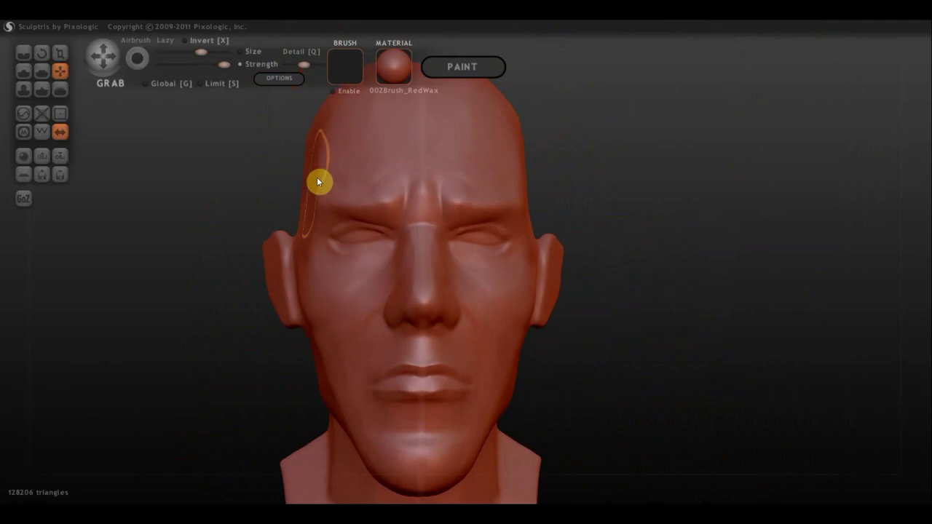
# - Orbit and zoom around the head to check the front, right side and underside of the chin
pyautogui.scroll(-3, 368, 184)
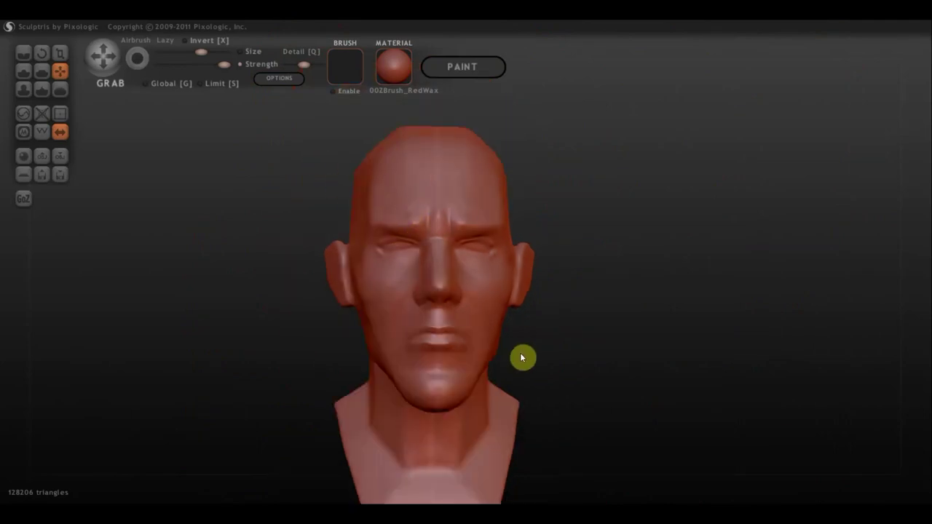
pyautogui.scroll(-2, 520, 357)
pyautogui.keyDown('alt'); pyautogui.moveTo(541, 368); pyautogui.dragTo(544, 420, button='right'); pyautogui.keyUp('alt')
pyautogui.scroll(2, 437, 335)
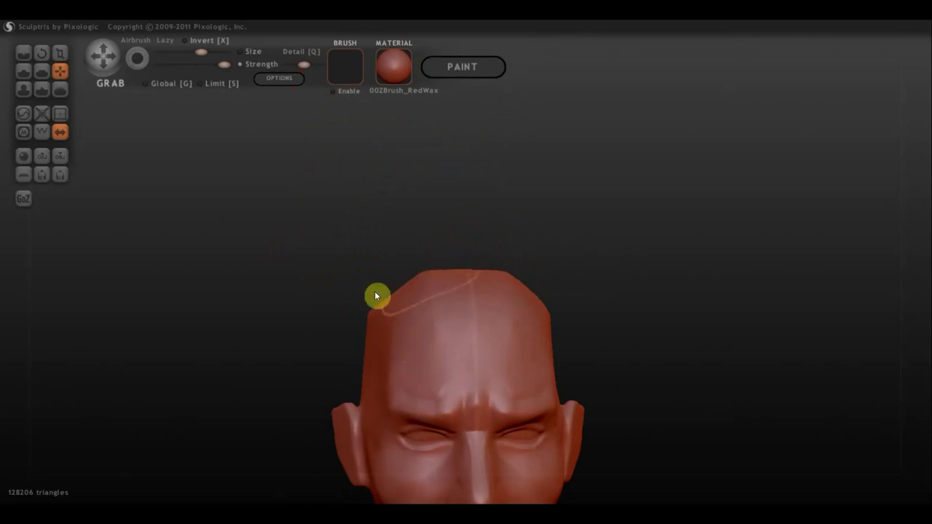
pyautogui.scroll(-3, 376, 320)
pyautogui.moveTo(632, 345)
pyautogui.keyDown('alt'); pyautogui.mouseDown(button='right')
pyautogui.moveTo(606, 211)
pyautogui.moveTo(596, 260)
pyautogui.mouseUp(button='right'); pyautogui.keyUp('alt')
pyautogui.scroll(3, 576, 261)
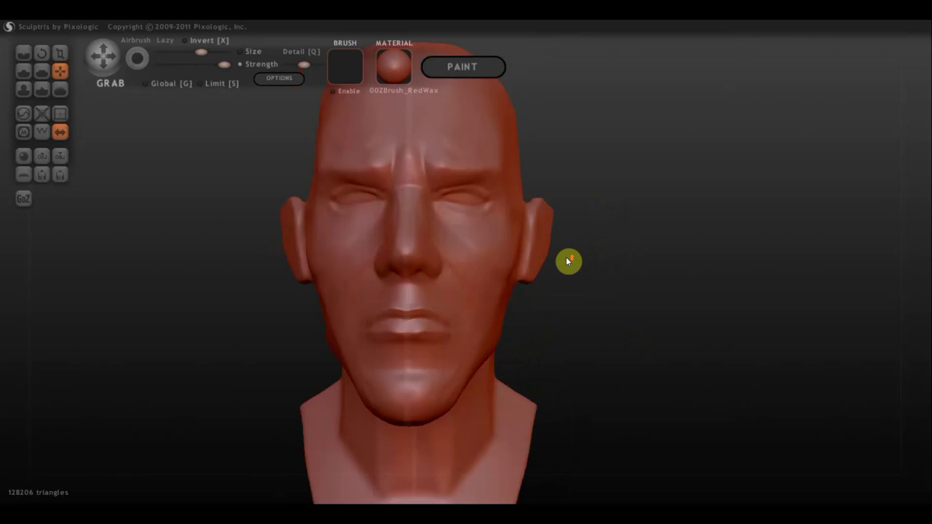
pyautogui.scroll(2, 634, 292)
pyautogui.moveTo(635, 292); pyautogui.dragTo(747, 291)
pyautogui.moveTo(652, 293)
pyautogui.mouseDown()
pyautogui.moveTo(451, 221)
pyautogui.moveTo(566, 347)
pyautogui.moveTo(574, 272)
pyautogui.mouseUp()
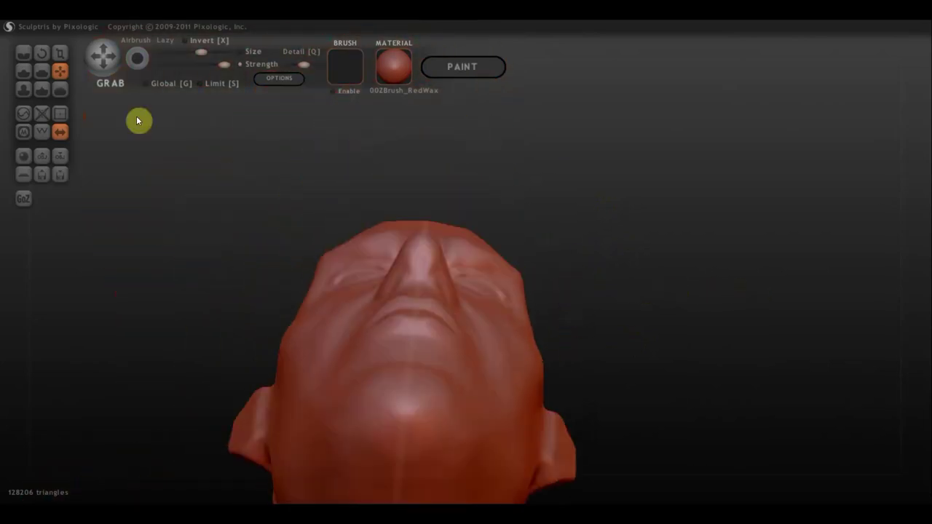
pyautogui.scroll(2, 245, 240)
pyautogui.scroll(2, 397, 304)
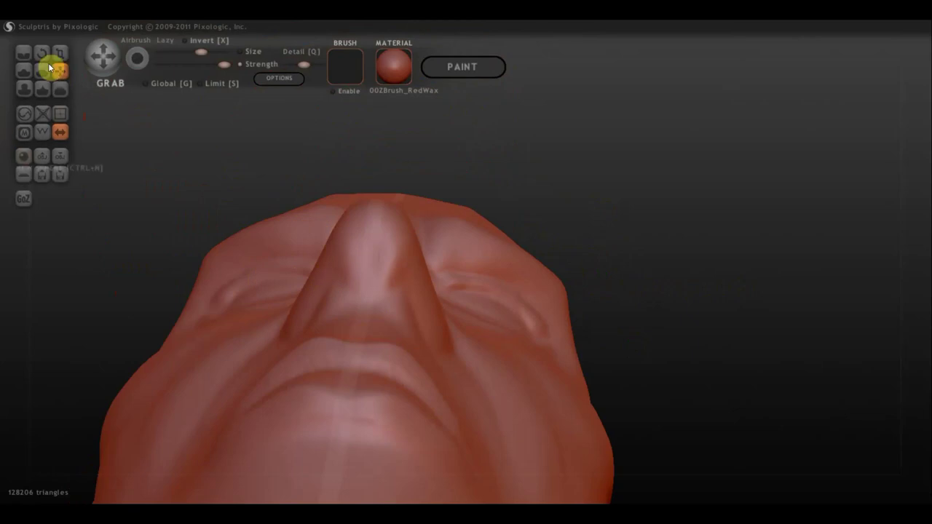
# - Lower the brush strength and reshape the nostril area under the nose
pyautogui.click(188, 66)
pyautogui.scroll(-1, 439, 314)
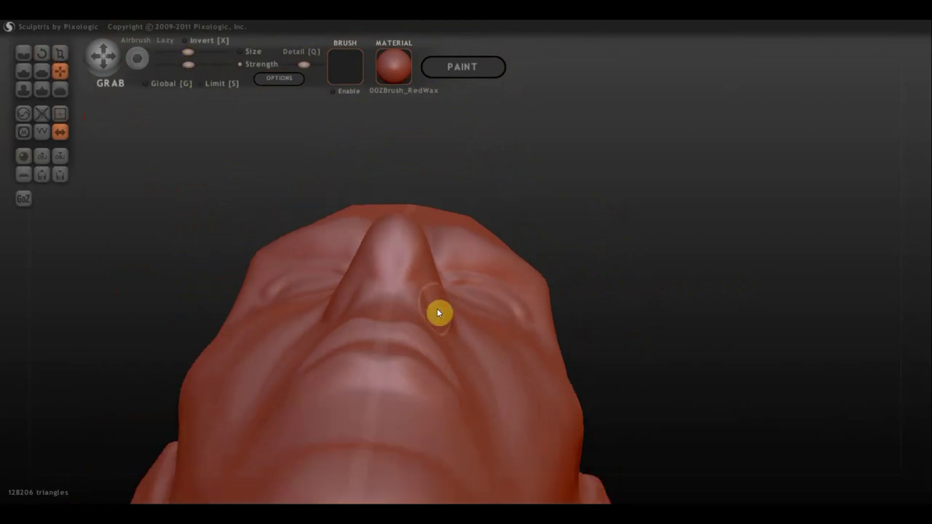
pyautogui.scroll(-1, 441, 302)
pyautogui.moveTo(446, 300); pyautogui.dragTo(454, 314)
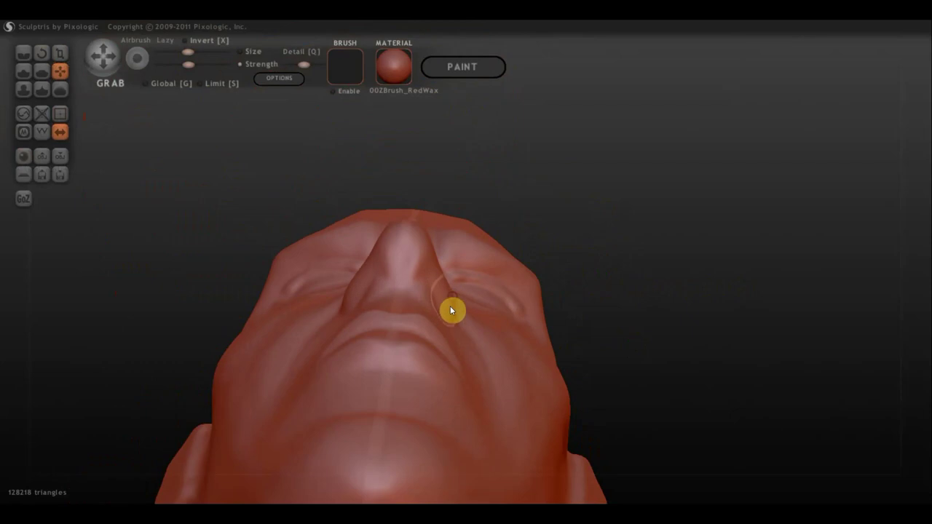
pyautogui.moveTo(449, 281); pyautogui.dragTo(452, 282)
pyautogui.moveTo(153, 184); pyautogui.dragTo(87, 124)
# - With the Draw brush and Clay off, carve and refine the mirrored nostril openings
pyautogui.click(23, 71)
pyautogui.click(146, 84)
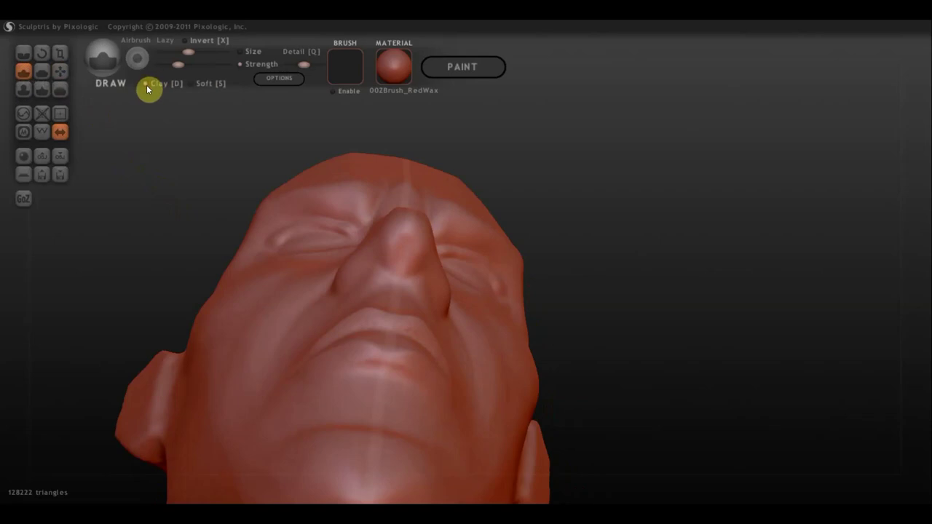
pyautogui.click(146, 83)
pyautogui.scroll(2, 281, 235)
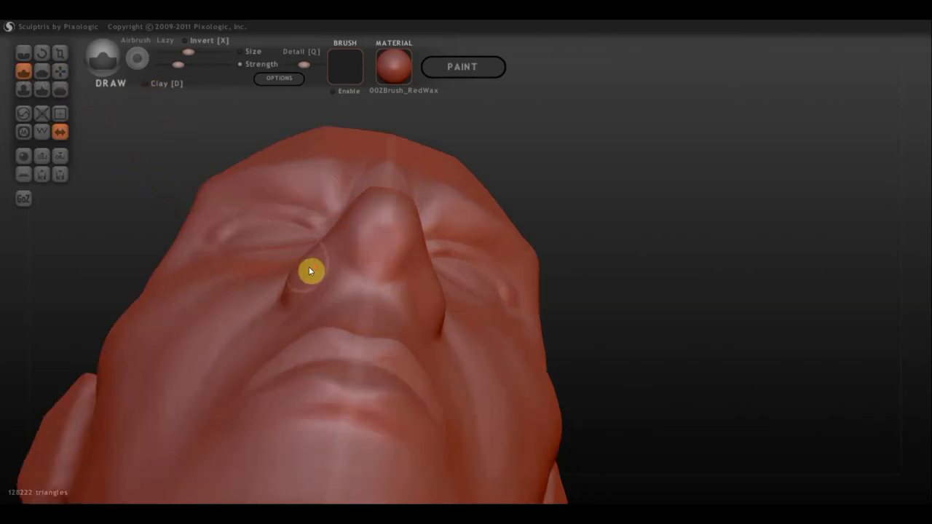
pyautogui.scroll(2, 311, 270)
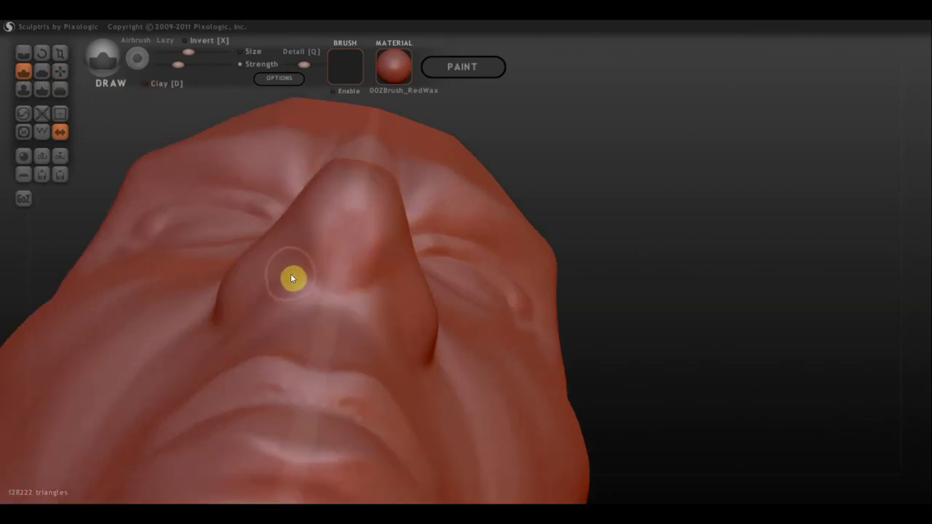
pyautogui.moveTo(292, 264)
pyautogui.mouseDown()
pyautogui.moveTo(273, 279)
pyautogui.moveTo(291, 263)
pyautogui.moveTo(263, 307)
pyautogui.moveTo(260, 291)
pyautogui.mouseUp()
pyautogui.moveTo(260, 291)
pyautogui.mouseDown(button='right')
pyautogui.moveTo(299, 268)
pyautogui.moveTo(375, 339)
pyautogui.moveTo(414, 354)
pyautogui.moveTo(510, 354)
pyautogui.moveTo(383, 364)
pyautogui.moveTo(317, 352)
pyautogui.mouseUp(button='right')
pyautogui.scroll(2, 524, 340)
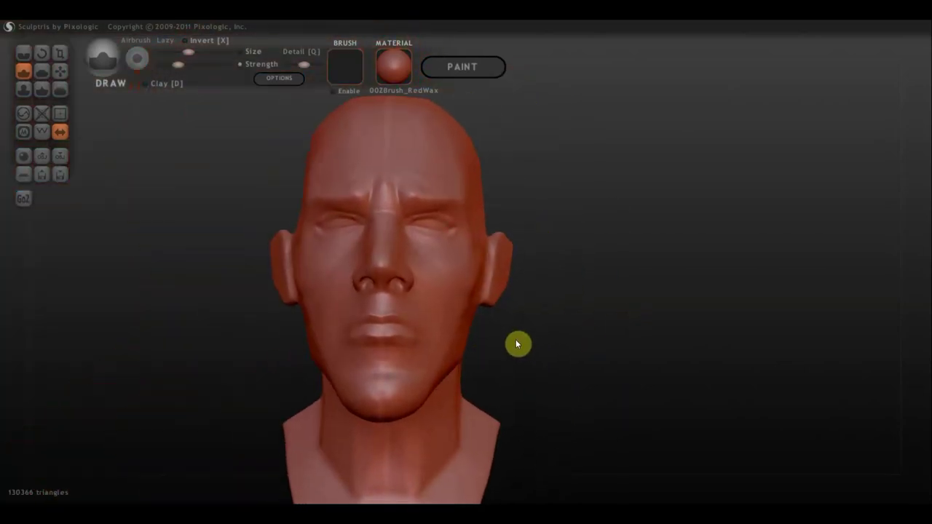
# - Turn on Clay for the Draw brush and build up the brow above the eye
pyautogui.scroll(2, 514, 342)
pyautogui.moveTo(516, 340); pyautogui.dragTo(576, 336, button='right')
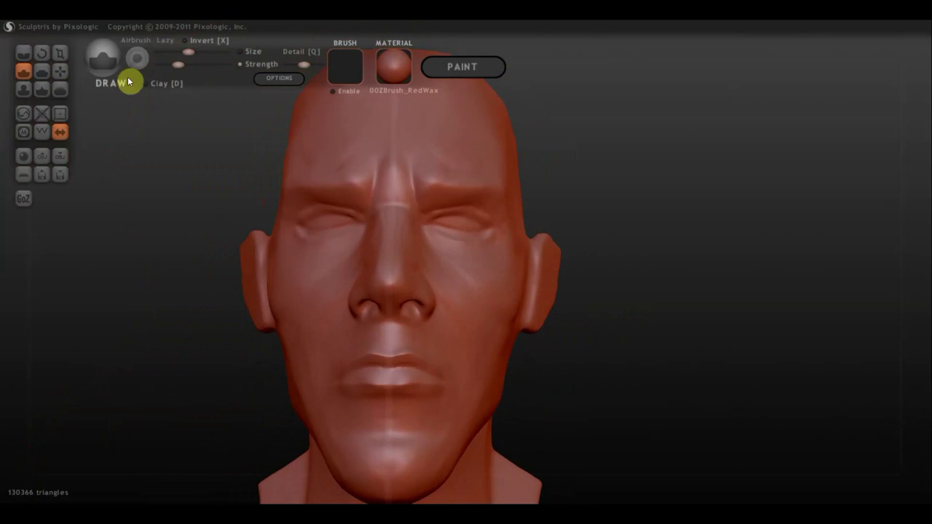
pyautogui.click(146, 83)
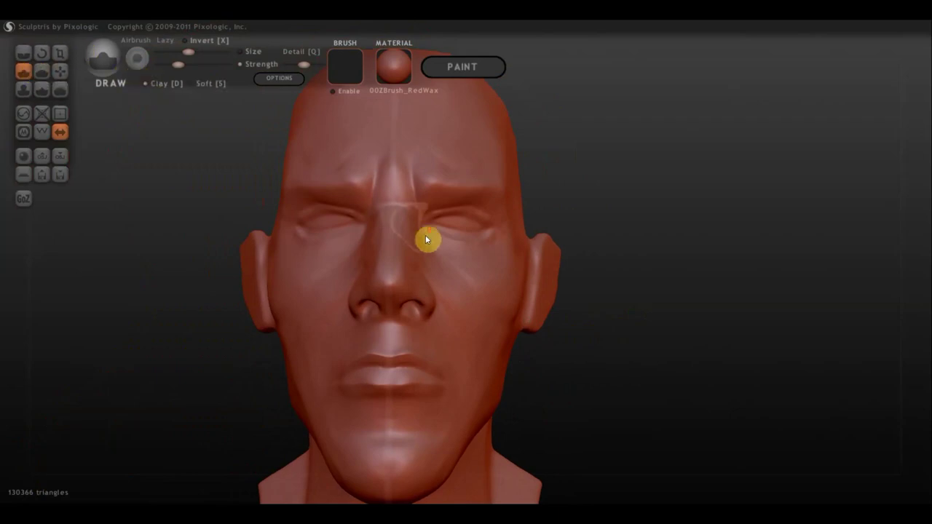
pyautogui.moveTo(425, 235); pyautogui.dragTo(470, 298, button='right')
pyautogui.scroll(2, 474, 181)
pyautogui.moveTo(498, 204)
pyautogui.mouseDown(button='right')
pyautogui.moveTo(349, 204)
pyautogui.moveTo(361, 202)
pyautogui.mouseUp(button='right')
pyautogui.scroll(2, 361, 202)
pyautogui.moveTo(463, 284); pyautogui.dragTo(356, 264, button='right')
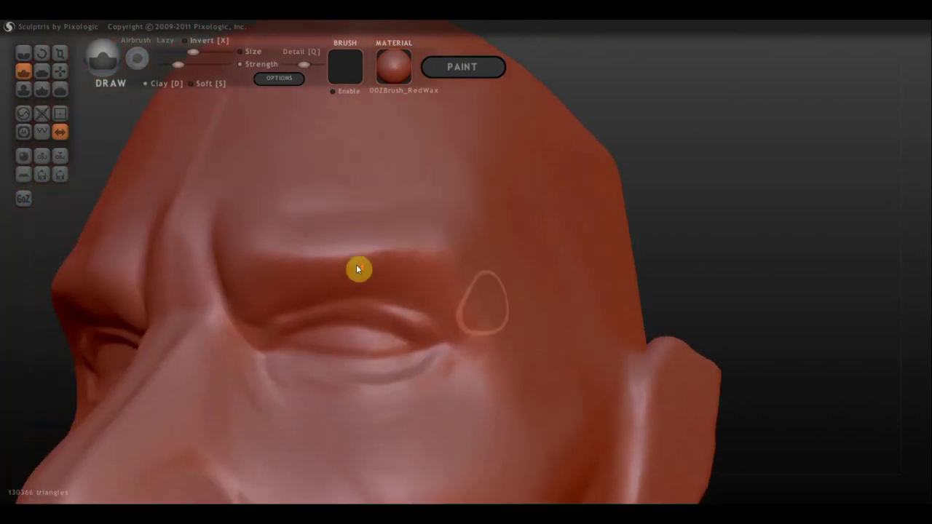
pyautogui.scroll(3, 359, 267)
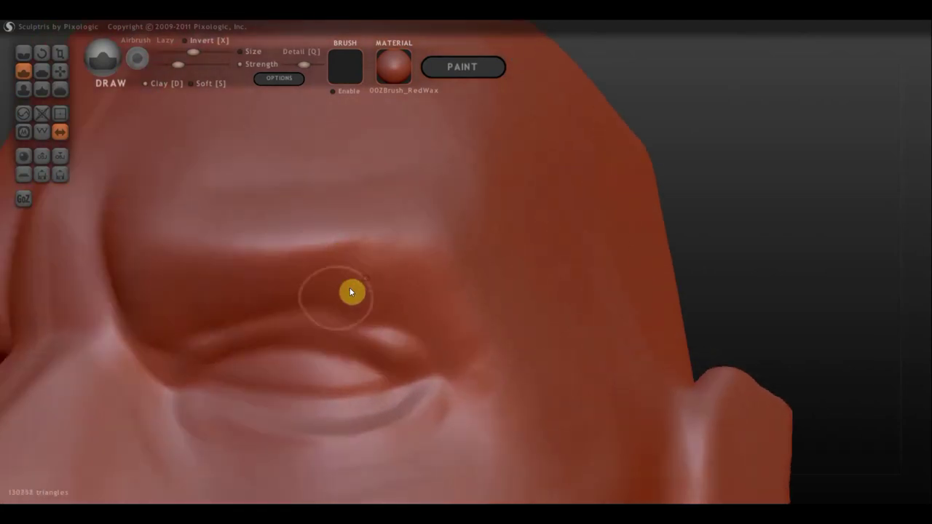
# - Sculpt the outer and inner eye corners and the brow crease
pyautogui.moveTo(392, 304)
pyautogui.mouseDown()
pyautogui.moveTo(446, 292)
pyautogui.moveTo(416, 327)
pyautogui.moveTo(468, 325)
pyautogui.moveTo(383, 312)
pyautogui.moveTo(401, 279)
pyautogui.moveTo(345, 295)
pyautogui.moveTo(327, 281)
pyautogui.moveTo(160, 262)
pyautogui.moveTo(129, 313)
pyautogui.moveTo(129, 263)
pyautogui.moveTo(153, 204)
pyautogui.moveTo(173, 256)
pyautogui.moveTo(135, 166)
pyautogui.mouseUp()
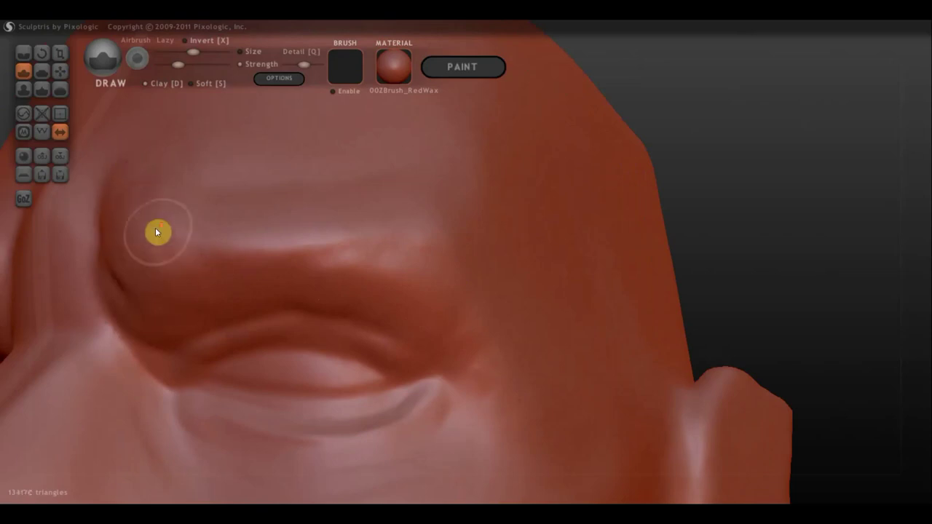
pyautogui.moveTo(156, 229); pyautogui.dragTo(255, 235, button='right')
pyautogui.scroll(2, 247, 299)
pyautogui.moveTo(247, 304)
pyautogui.mouseDown()
pyautogui.moveTo(129, 262)
pyautogui.moveTo(173, 289)
pyautogui.moveTo(166, 300)
pyautogui.moveTo(156, 271)
pyautogui.moveTo(167, 204)
pyautogui.moveTo(179, 327)
pyautogui.moveTo(156, 343)
pyautogui.moveTo(228, 386)
pyautogui.moveTo(244, 381)
pyautogui.mouseUp()
pyautogui.moveTo(243, 381)
pyautogui.mouseDown(button='right')
pyautogui.moveTo(343, 410)
pyautogui.moveTo(337, 403)
pyautogui.mouseUp(button='right')
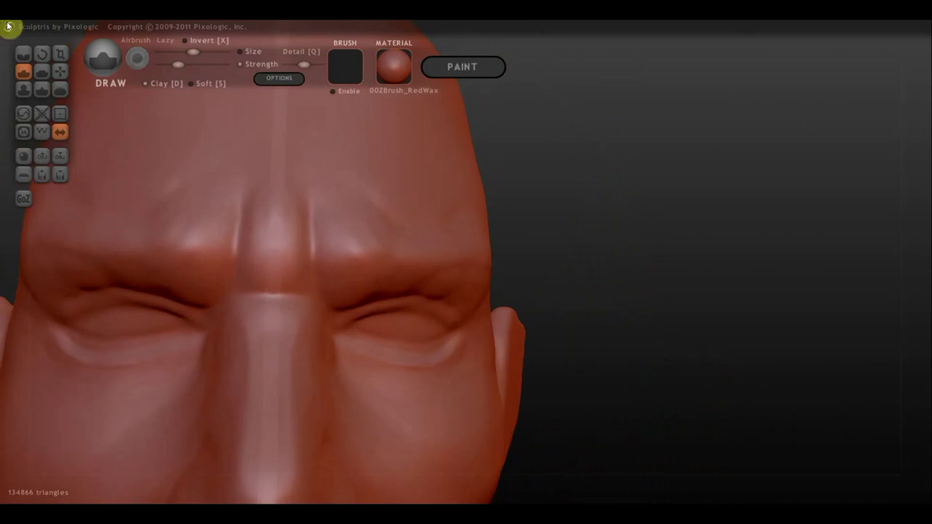
# - Add short Crease brush strokes beside the nose bridge at the inner eye corners
pyautogui.click(24, 53)
pyautogui.scroll(-5, 313, 353)
pyautogui.scroll(3, 357, 326)
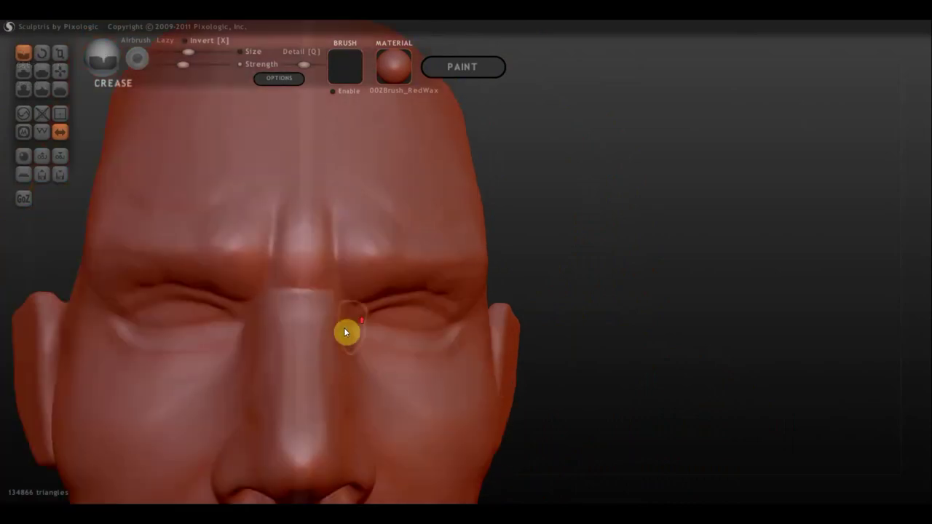
pyautogui.moveTo(346, 340)
pyautogui.mouseDown()
pyautogui.moveTo(291, 320)
pyautogui.moveTo(347, 339)
pyautogui.mouseUp()
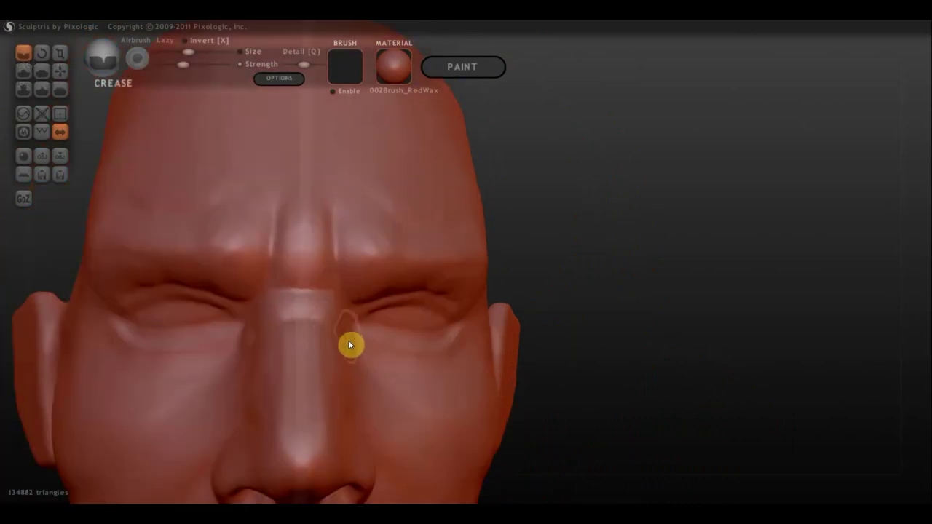
pyautogui.moveTo(273, 296); pyautogui.dragTo(328, 327)
pyautogui.moveTo(327, 327)
pyautogui.mouseDown(button='right')
pyautogui.moveTo(188, 323)
pyautogui.moveTo(129, 335)
pyautogui.mouseUp(button='right')
pyautogui.scroll(-3, 438, 334)
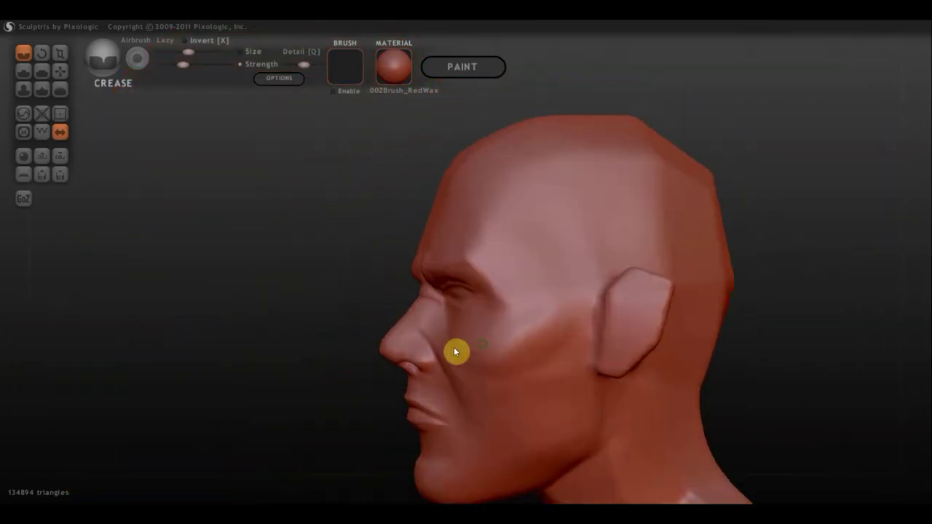
pyautogui.scroll(5, 459, 346)
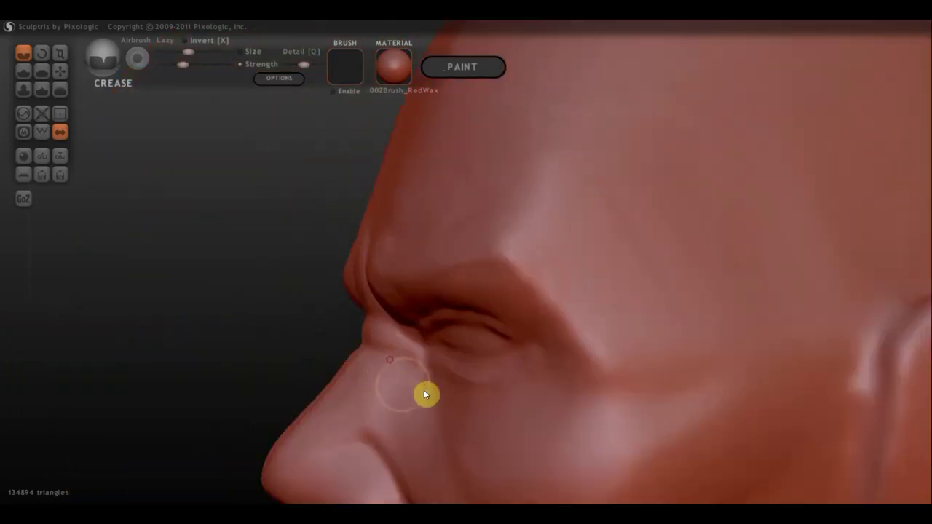
pyautogui.scroll(-2, 441, 388)
pyautogui.moveTo(445, 388); pyautogui.dragTo(562, 366, button='right')
pyautogui.scroll(4, 626, 379)
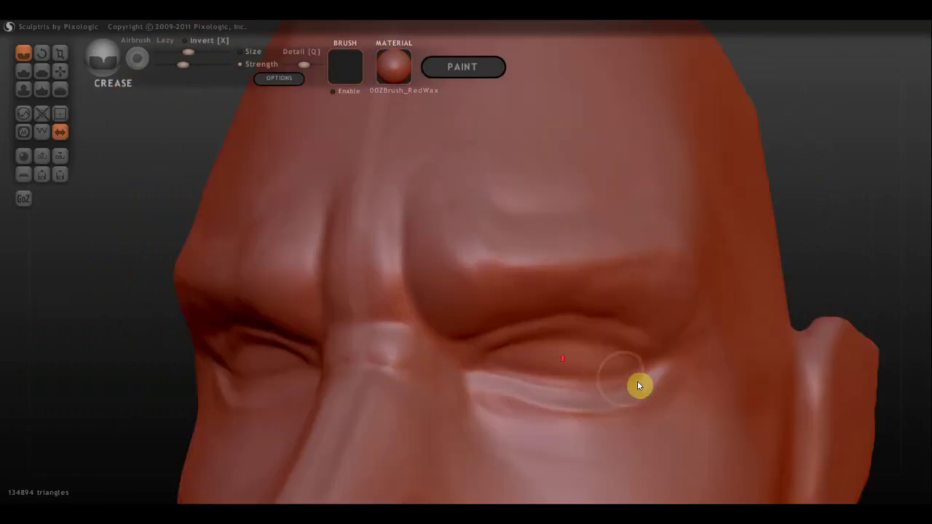
pyautogui.scroll(2, 568, 286)
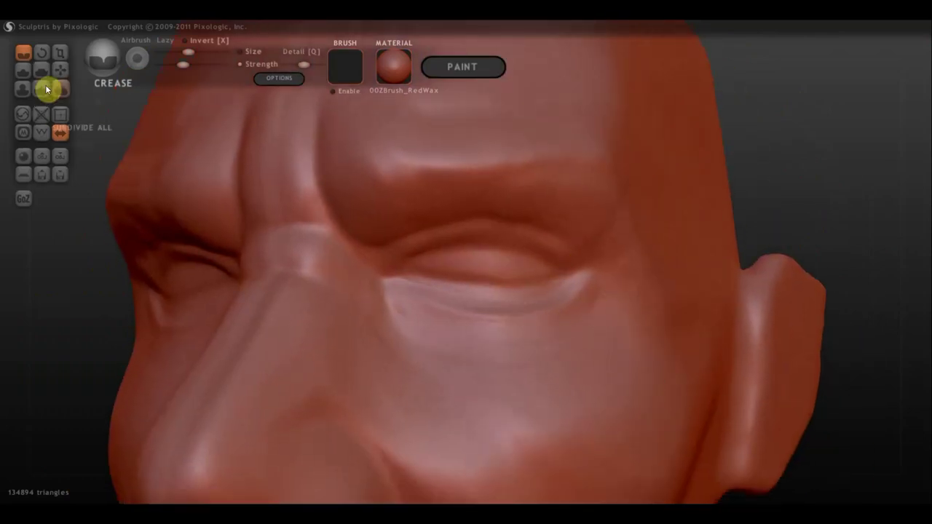
pyautogui.click(30, 72)
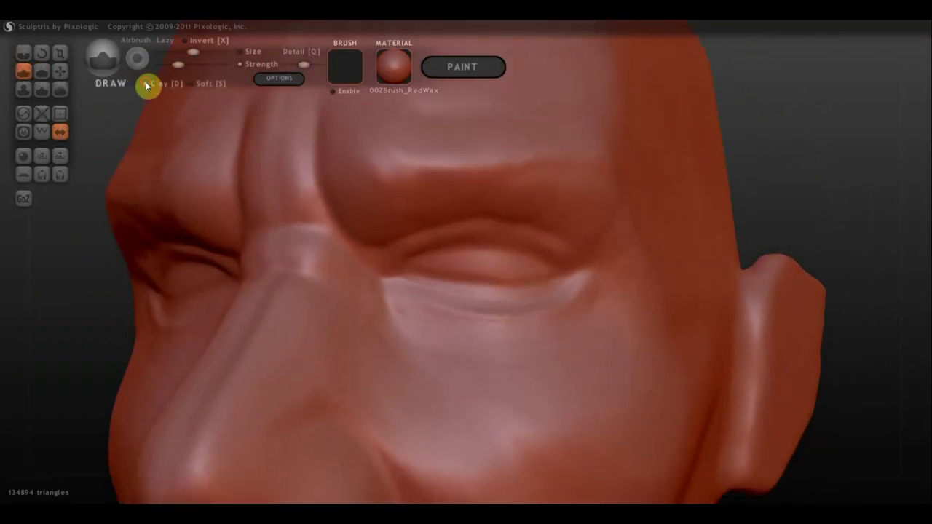
# - Deepen the lower eyelid ridge with a Draw stroke, forming a puffy bag under the eye
pyautogui.scroll(2, 539, 288)
pyautogui.scroll(2, 582, 321)
pyautogui.scroll(2, 627, 306)
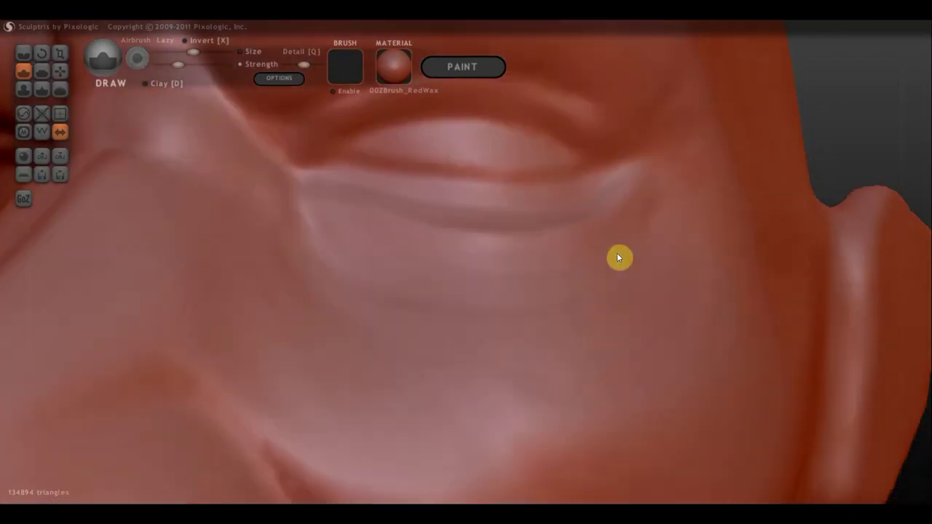
pyautogui.moveTo(617, 253); pyautogui.dragTo(647, 305, button='right')
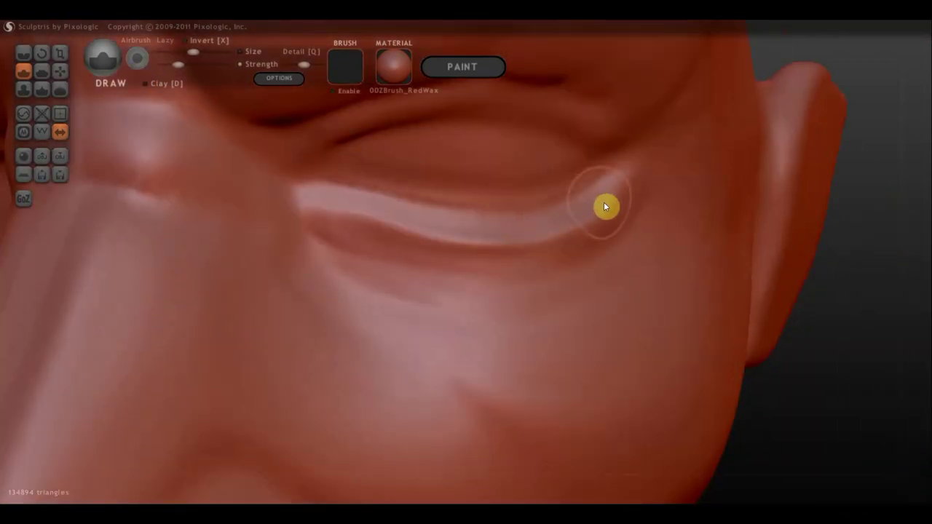
pyautogui.moveTo(566, 218)
pyautogui.mouseDown()
pyautogui.moveTo(446, 268)
pyautogui.moveTo(626, 228)
pyautogui.mouseUp()
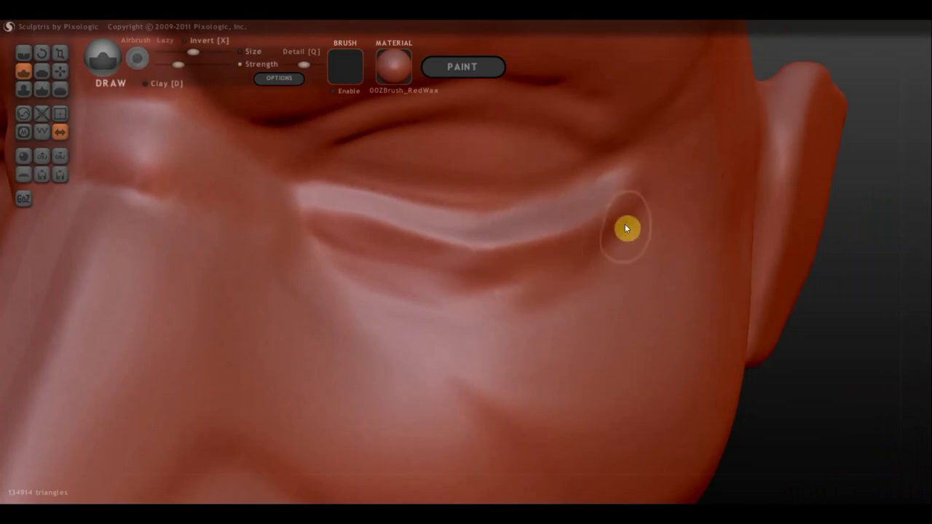
pyautogui.moveTo(603, 255)
pyautogui.mouseDown(button='right')
pyautogui.moveTo(547, 235)
pyautogui.moveTo(552, 246)
pyautogui.moveTo(473, 308)
pyautogui.moveTo(400, 258)
pyautogui.mouseUp(button='right')
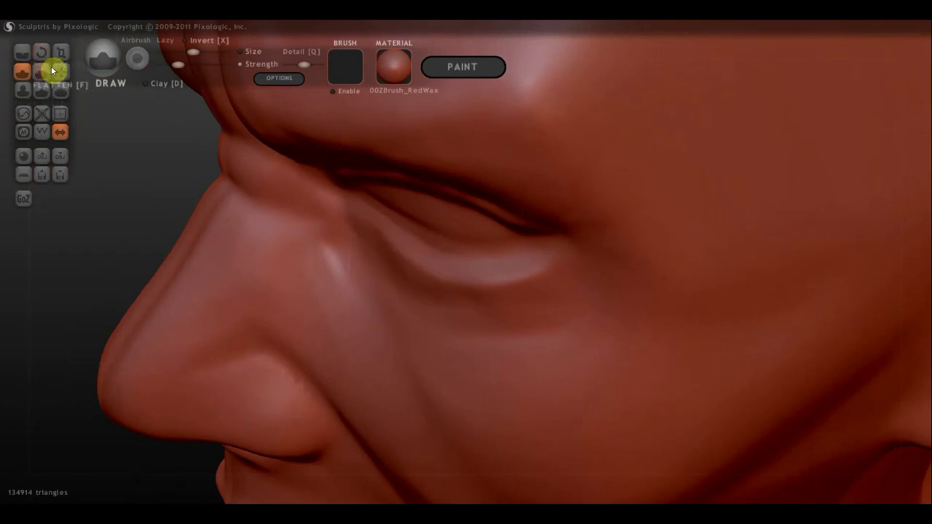
pyautogui.moveTo(229, 167)
pyautogui.mouseDown(button='right')
pyautogui.moveTo(313, 211)
pyautogui.moveTo(252, 154)
pyautogui.moveTo(327, 200)
pyautogui.moveTo(507, 194)
pyautogui.moveTo(481, 193)
pyautogui.mouseUp(button='right')
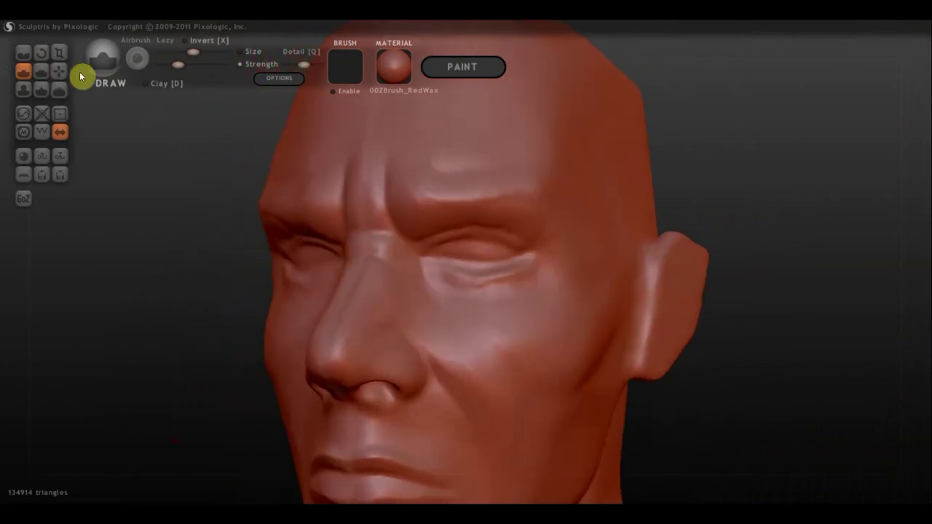
# - With the Flatten brush, flatten the forehead, temple and top and back of the skull
pyautogui.click(42, 71)
pyautogui.scroll(-2, 437, 157)
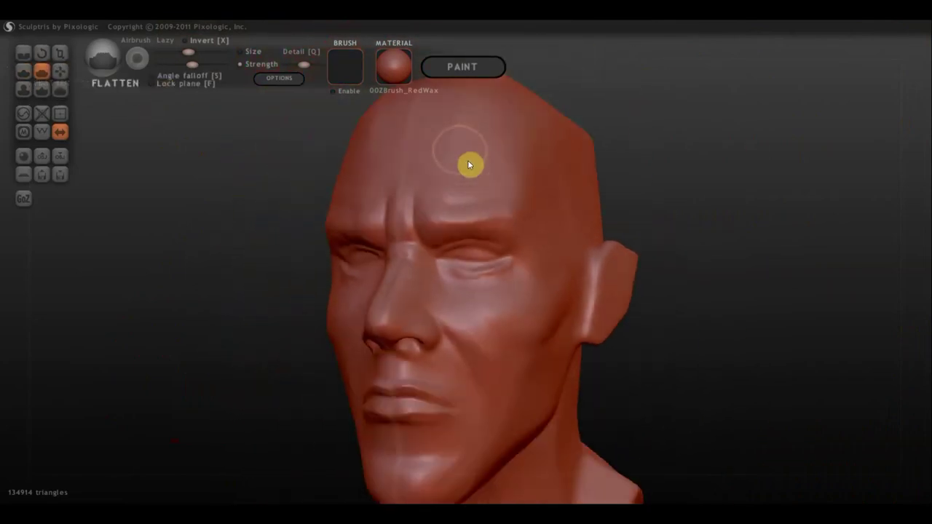
pyautogui.scroll(-2, 469, 165)
pyautogui.moveTo(495, 172)
pyautogui.mouseDown()
pyautogui.moveTo(501, 221)
pyautogui.moveTo(483, 182)
pyautogui.moveTo(493, 159)
pyautogui.mouseUp()
pyautogui.moveTo(411, 143)
pyautogui.mouseDown(button='right')
pyautogui.moveTo(441, 194)
pyautogui.moveTo(420, 187)
pyautogui.mouseUp(button='right')
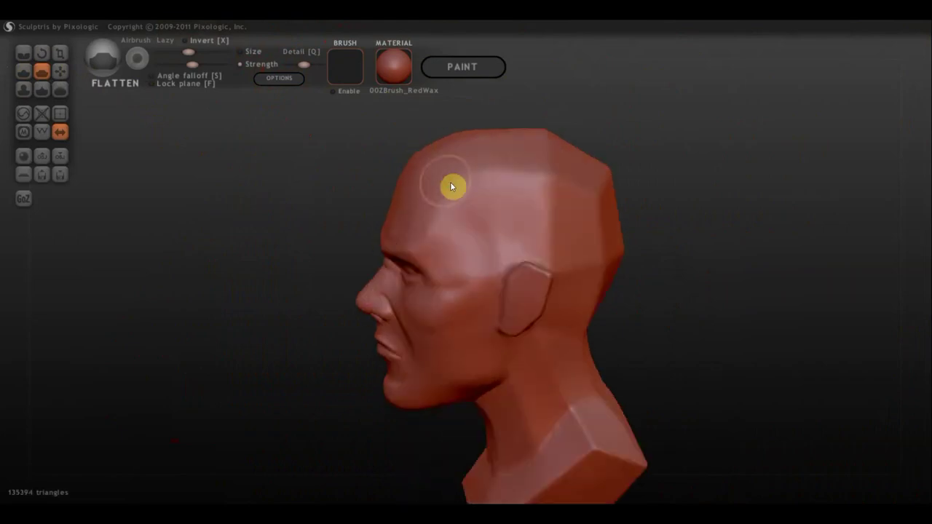
pyautogui.moveTo(438, 221)
pyautogui.mouseDown()
pyautogui.moveTo(458, 194)
pyautogui.moveTo(543, 179)
pyautogui.moveTo(602, 212)
pyautogui.moveTo(515, 155)
pyautogui.moveTo(524, 121)
pyautogui.moveTo(576, 146)
pyautogui.mouseUp()
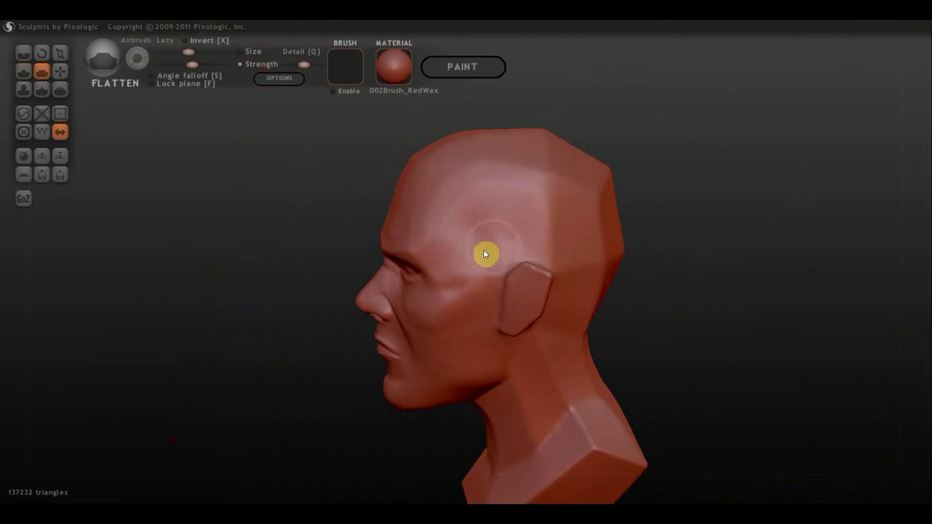
pyautogui.moveTo(439, 227)
pyautogui.mouseDown()
pyautogui.moveTo(442, 235)
pyautogui.moveTo(453, 222)
pyautogui.moveTo(550, 202)
pyautogui.moveTo(547, 225)
pyautogui.moveTo(441, 217)
pyautogui.moveTo(466, 202)
pyautogui.moveTo(431, 248)
pyautogui.moveTo(462, 283)
pyautogui.moveTo(472, 262)
pyautogui.moveTo(483, 268)
pyautogui.mouseUp()
pyautogui.moveTo(483, 268)
pyautogui.mouseDown(button='right')
pyautogui.moveTo(652, 232)
pyautogui.moveTo(644, 220)
pyautogui.moveTo(609, 253)
pyautogui.moveTo(585, 299)
pyautogui.moveTo(529, 314)
pyautogui.moveTo(531, 374)
pyautogui.mouseUp(button='right')
# - Flatten the side of the neck into firmer planes
pyautogui.moveTo(531, 374)
pyautogui.mouseDown()
pyautogui.moveTo(510, 355)
pyautogui.moveTo(557, 298)
pyautogui.moveTo(551, 395)
pyautogui.moveTo(506, 445)
pyautogui.moveTo(510, 424)
pyautogui.mouseUp()
pyautogui.moveTo(510, 424); pyautogui.dragTo(505, 378, button='right')
pyautogui.moveTo(600, 287); pyautogui.dragTo(553, 381)
pyautogui.moveTo(601, 293)
pyautogui.mouseDown(button='right')
pyautogui.moveTo(537, 283)
pyautogui.moveTo(564, 248)
pyautogui.mouseUp(button='right')
pyautogui.moveTo(563, 248)
pyautogui.mouseDown()
pyautogui.moveTo(572, 273)
pyautogui.moveTo(561, 273)
pyautogui.moveTo(599, 314)
pyautogui.mouseUp()
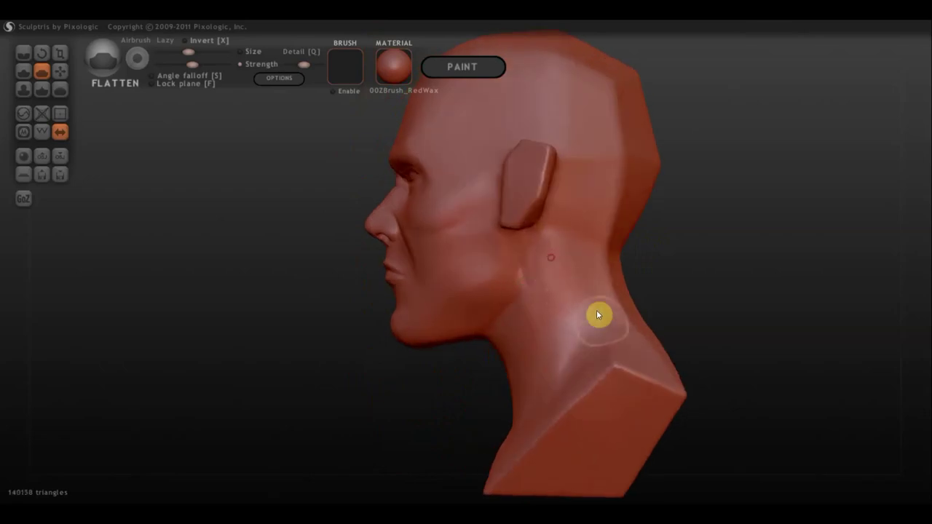
pyautogui.moveTo(599, 314); pyautogui.dragTo(495, 306, button='right')
pyautogui.moveTo(495, 302)
pyautogui.mouseDown()
pyautogui.moveTo(495, 260)
pyautogui.moveTo(498, 311)
pyautogui.mouseUp()
# - Flatten the back of the head and smooth the area under the ear lobe
pyautogui.scroll(-3, 489, 233)
pyautogui.moveTo(472, 139); pyautogui.dragTo(481, 257)
pyautogui.moveTo(477, 222)
pyautogui.mouseDown(button='right')
pyautogui.moveTo(629, 232)
pyautogui.moveTo(523, 239)
pyautogui.mouseUp(button='right')
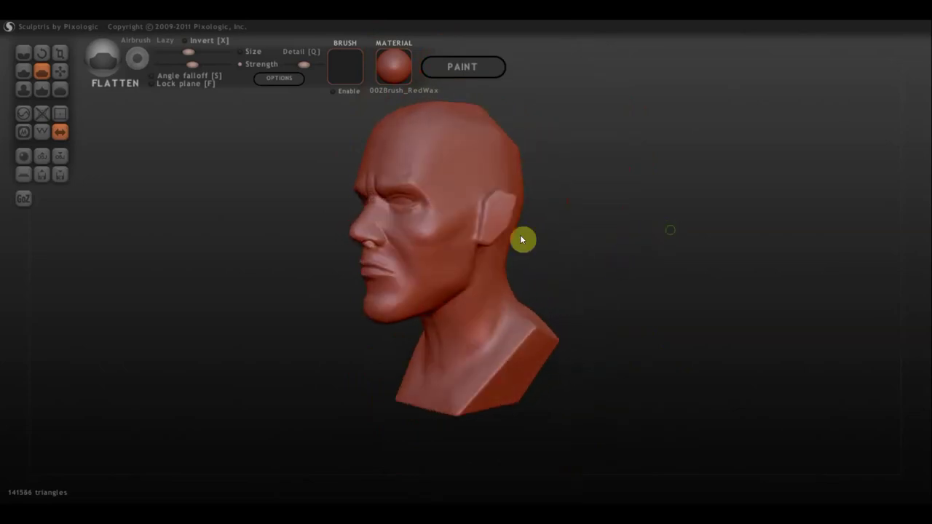
pyautogui.scroll(5, 516, 240)
pyautogui.moveTo(515, 239)
pyautogui.mouseDown()
pyautogui.moveTo(529, 217)
pyautogui.moveTo(508, 154)
pyautogui.mouseUp()
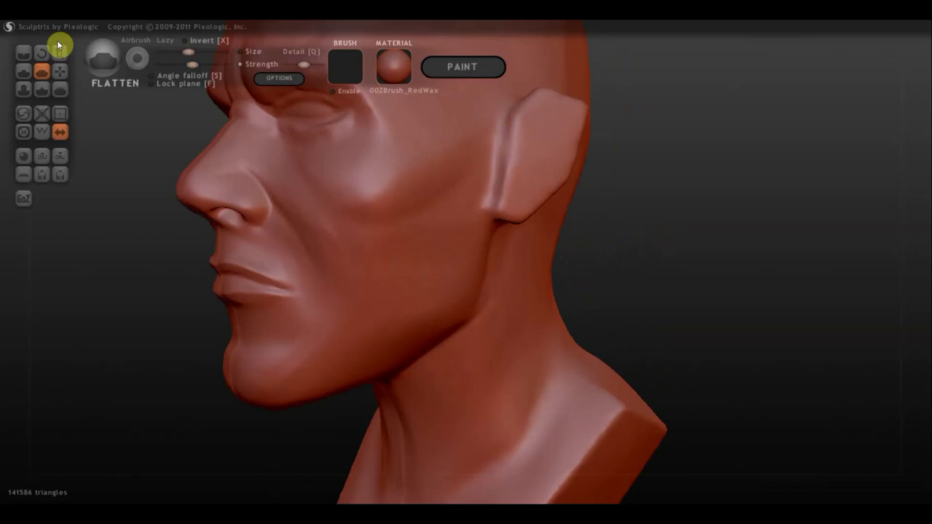
# - Switch to the Draw brush and build a raised rim along the ear
pyautogui.click(23, 54)
pyautogui.click(29, 71)
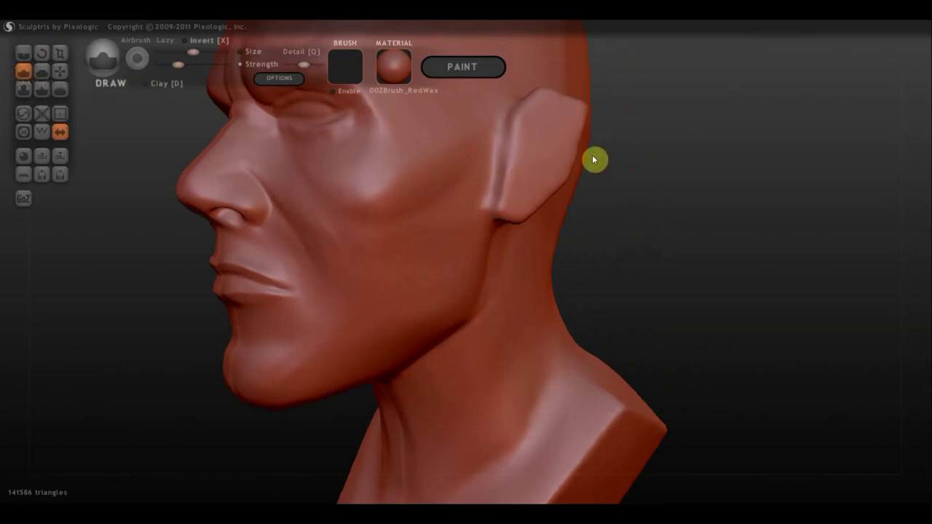
pyautogui.scroll(3, 587, 145)
pyautogui.scroll(-3, 583, 138)
pyautogui.moveTo(665, 147); pyautogui.dragTo(593, 314)
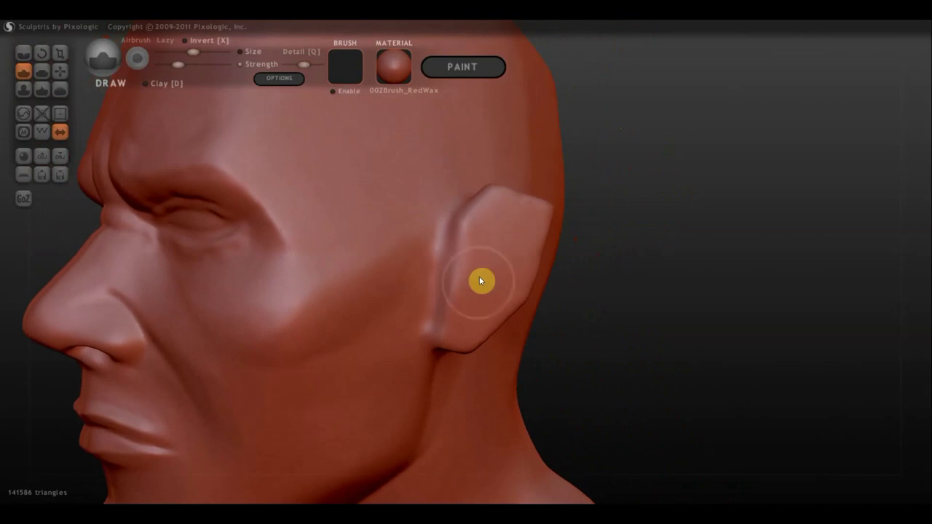
pyautogui.moveTo(471, 251)
pyautogui.mouseDown()
pyautogui.moveTo(496, 256)
pyautogui.moveTo(504, 222)
pyautogui.moveTo(509, 252)
pyautogui.moveTo(514, 241)
pyautogui.moveTo(476, 296)
pyautogui.moveTo(466, 279)
pyautogui.moveTo(459, 296)
pyautogui.moveTo(497, 218)
pyautogui.moveTo(512, 220)
pyautogui.moveTo(477, 289)
pyautogui.moveTo(438, 327)
pyautogui.mouseUp()
# - With a smaller brush size, sculpt ridges along the ear's upper rim
pyautogui.moveTo(454, 291); pyautogui.dragTo(421, 275, button='right')
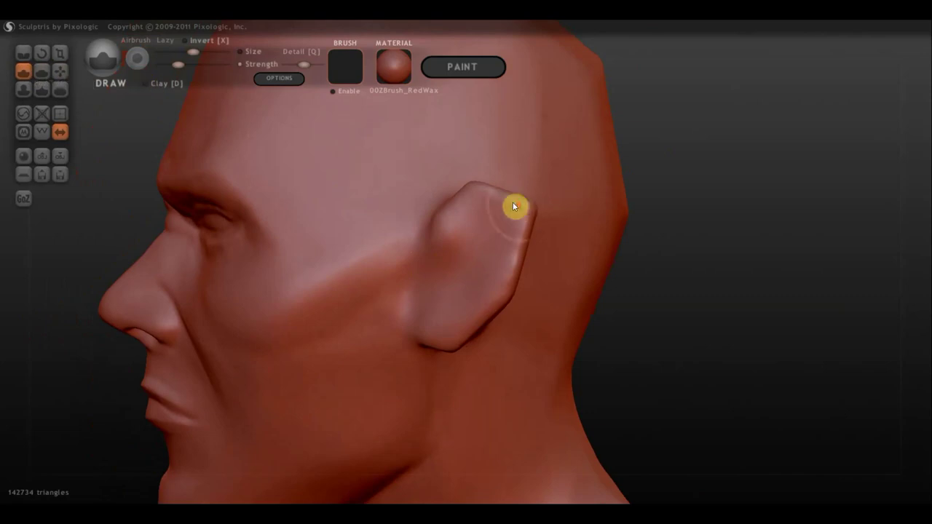
pyautogui.scroll(2, 513, 202)
pyautogui.click(181, 51)
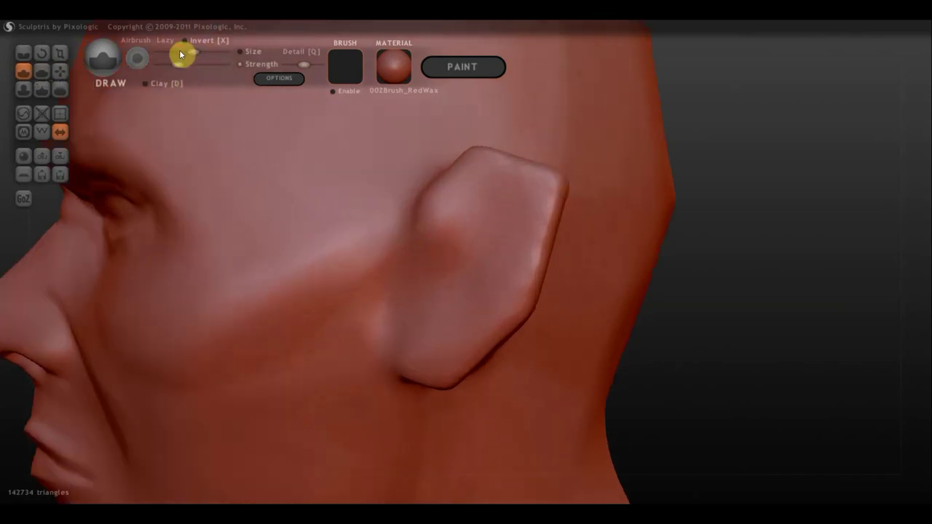
pyautogui.moveTo(489, 159); pyautogui.dragTo(550, 180)
pyautogui.click(189, 55)
pyautogui.moveTo(477, 168)
pyautogui.mouseDown()
pyautogui.moveTo(422, 229)
pyautogui.moveTo(480, 170)
pyautogui.moveTo(550, 179)
pyautogui.moveTo(533, 278)
pyautogui.moveTo(474, 357)
pyautogui.moveTo(431, 366)
pyautogui.moveTo(410, 354)
pyautogui.moveTo(402, 370)
pyautogui.moveTo(431, 356)
pyautogui.moveTo(465, 279)
pyautogui.moveTo(444, 308)
pyautogui.moveTo(419, 313)
pyautogui.moveTo(458, 303)
pyautogui.moveTo(476, 231)
pyautogui.moveTo(449, 247)
pyautogui.moveTo(501, 207)
pyautogui.moveTo(494, 242)
pyautogui.moveTo(516, 201)
pyautogui.mouseUp()
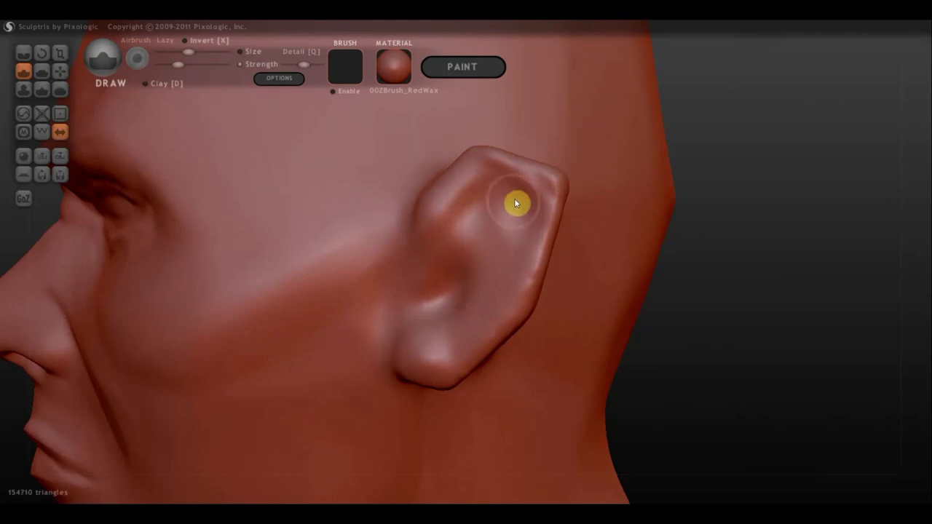
pyautogui.click(60, 71)
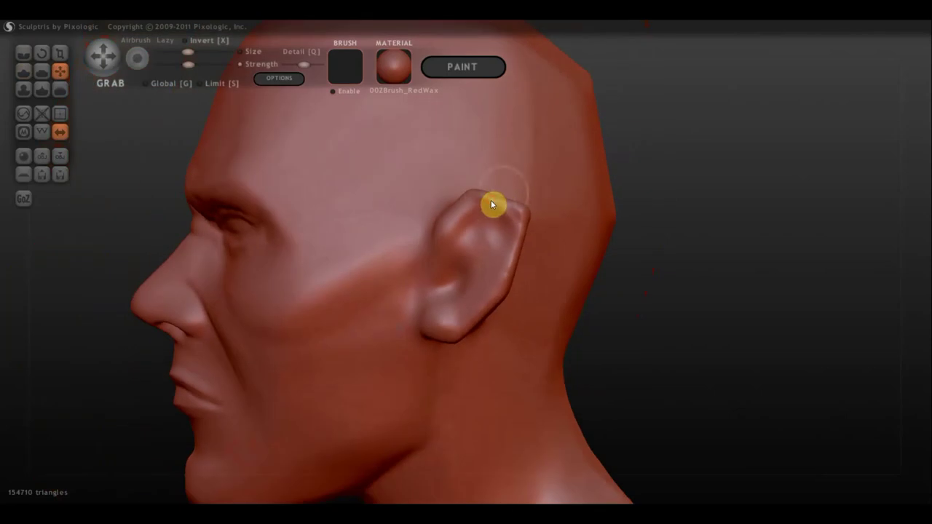
# - Grab the ear tip up and back, then pull the ear outward and down to enlarge it
pyautogui.moveTo(491, 204)
pyautogui.mouseDown()
pyautogui.moveTo(497, 186)
pyautogui.moveTo(517, 203)
pyautogui.mouseUp()
pyautogui.moveTo(510, 229); pyautogui.dragTo(578, 248, button='right')
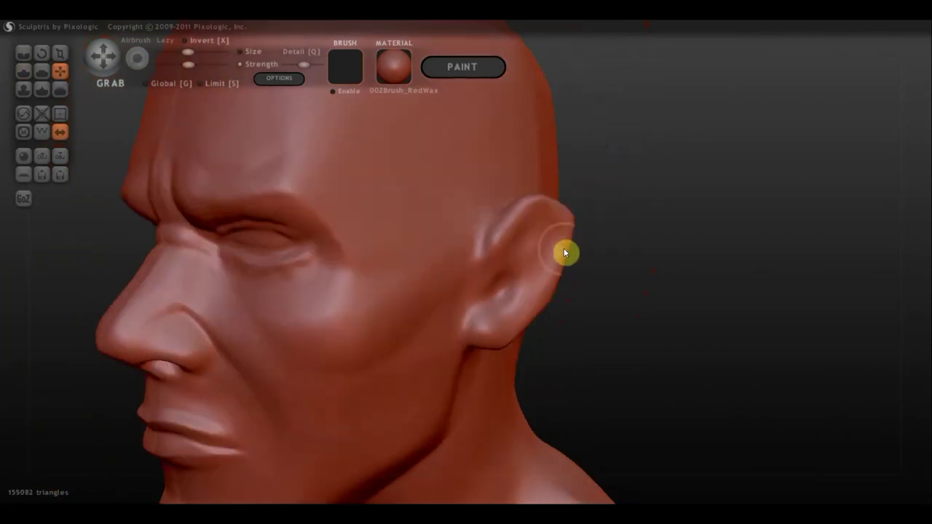
pyautogui.moveTo(569, 252)
pyautogui.mouseDown(button='right')
pyautogui.moveTo(594, 278)
pyautogui.moveTo(609, 271)
pyautogui.moveTo(508, 285)
pyautogui.mouseUp(button='right')
pyautogui.moveTo(268, 274)
pyautogui.mouseDown(button='right')
pyautogui.moveTo(285, 291)
pyautogui.moveTo(284, 265)
pyautogui.mouseUp(button='right')
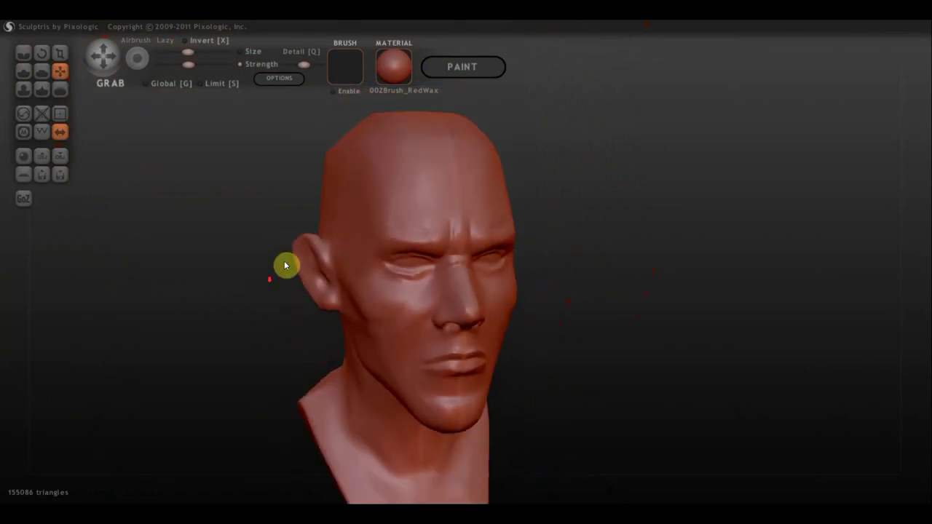
pyautogui.moveTo(294, 257)
pyautogui.mouseDown()
pyautogui.moveTo(306, 256)
pyautogui.moveTo(323, 304)
pyautogui.mouseUp()
pyautogui.moveTo(323, 304)
pyautogui.mouseDown(button='right')
pyautogui.moveTo(273, 273)
pyautogui.moveTo(468, 267)
pyautogui.moveTo(494, 274)
pyautogui.moveTo(462, 291)
pyautogui.moveTo(552, 294)
pyautogui.moveTo(502, 298)
pyautogui.moveTo(307, 270)
pyautogui.moveTo(222, 284)
pyautogui.mouseUp(button='right')
pyautogui.moveTo(611, 289)
pyautogui.mouseDown(button='right')
pyautogui.moveTo(591, 235)
pyautogui.moveTo(545, 267)
pyautogui.moveTo(589, 306)
pyautogui.moveTo(583, 312)
pyautogui.mouseUp(button='right')
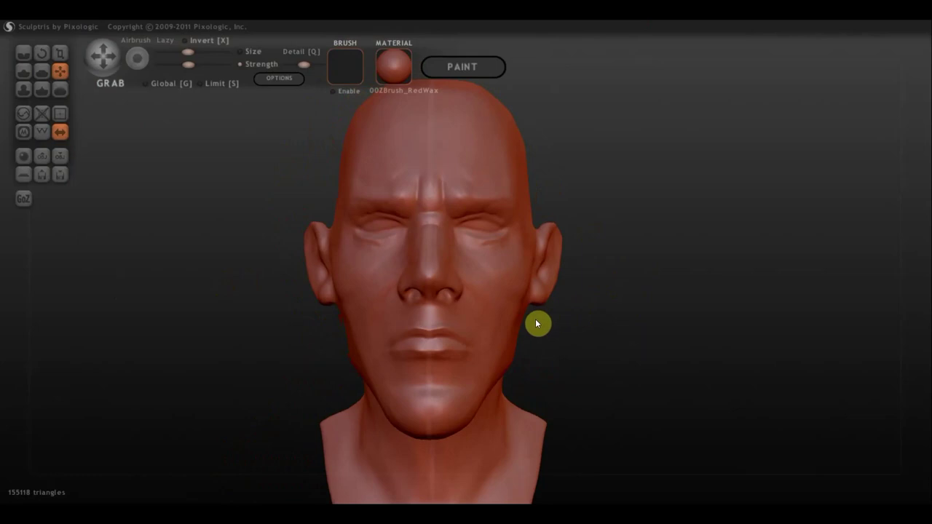
pyautogui.moveTo(522, 322)
pyautogui.mouseDown(button='right')
pyautogui.moveTo(583, 345)
pyautogui.moveTo(654, 331)
pyautogui.moveTo(609, 367)
pyautogui.moveTo(552, 362)
pyautogui.moveTo(564, 327)
pyautogui.moveTo(370, 327)
pyautogui.mouseUp(button='right')
pyautogui.moveTo(471, 316)
pyautogui.mouseDown(button='right')
pyautogui.moveTo(492, 319)
pyautogui.moveTo(470, 325)
pyautogui.mouseUp(button='right')
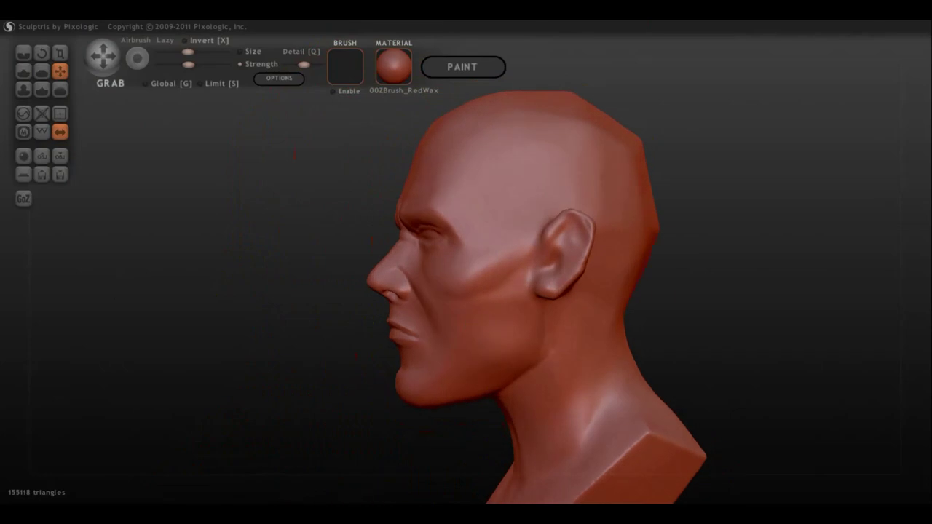
pyautogui.click(261, 470)
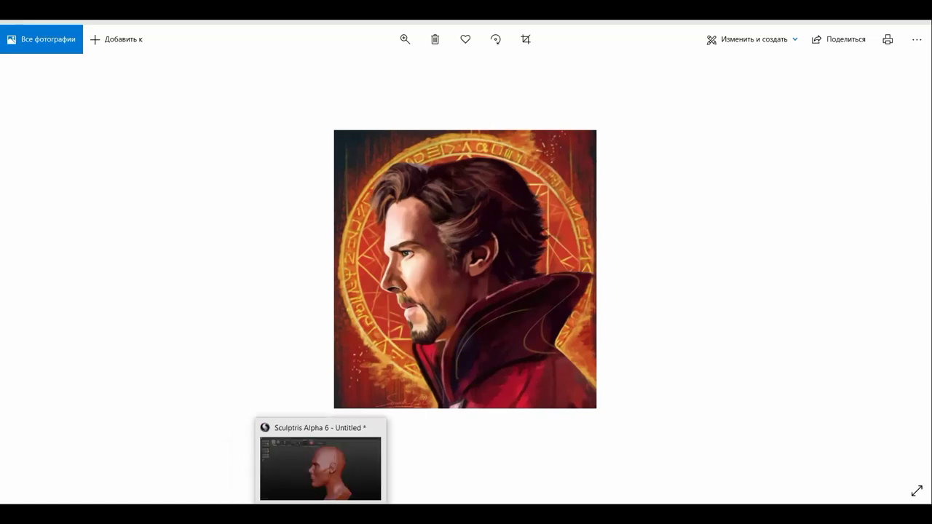
# - Go back to Sculptris after viewing the profile portrait reference in Photos
pyautogui.click(358, 469)
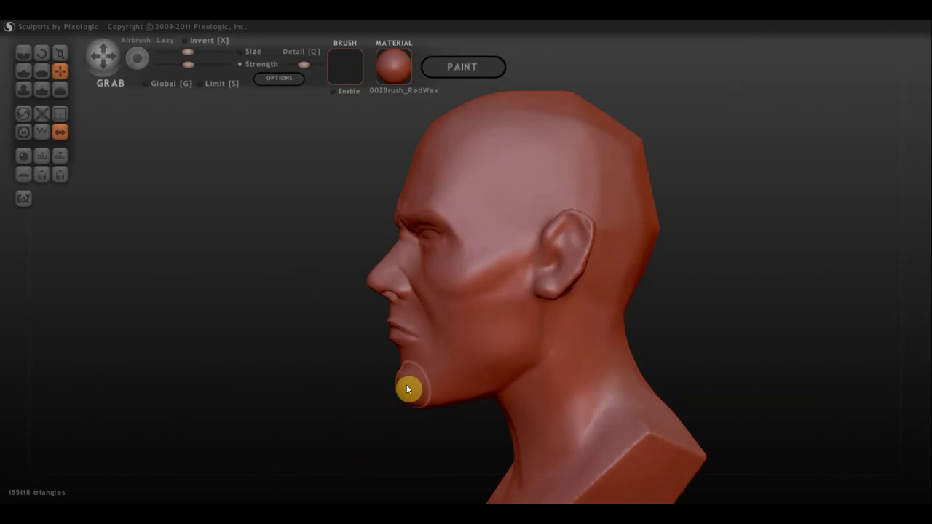
# - Pull the lower lip and upper lip area upward with Grab to close the mouth gap
pyautogui.scroll(2, 389, 345)
pyautogui.moveTo(390, 339)
pyautogui.mouseDown(button='right')
pyautogui.moveTo(495, 355)
pyautogui.moveTo(505, 396)
pyautogui.moveTo(472, 358)
pyautogui.mouseUp(button='right')
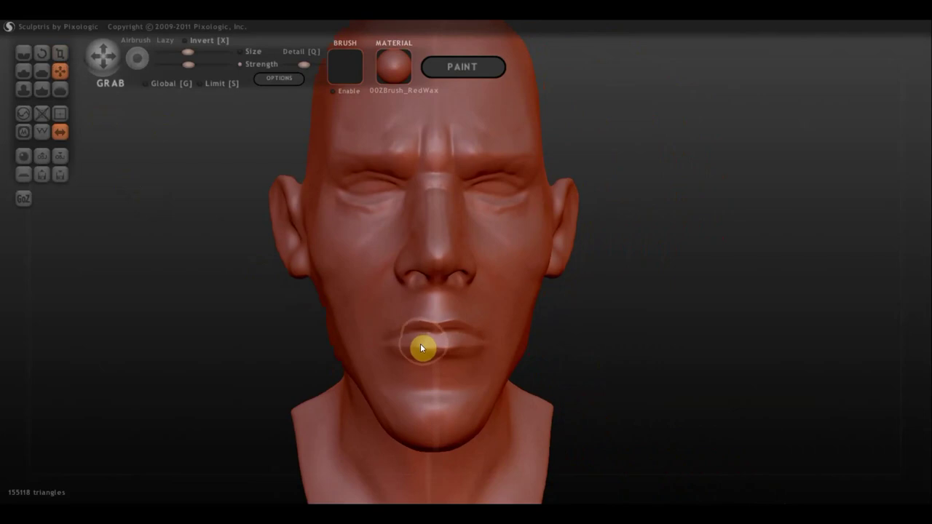
pyautogui.moveTo(417, 355)
pyautogui.mouseDown(button='right')
pyautogui.moveTo(435, 362)
pyautogui.moveTo(328, 357)
pyautogui.moveTo(378, 358)
pyautogui.mouseUp(button='right')
pyautogui.scroll(2, 406, 328)
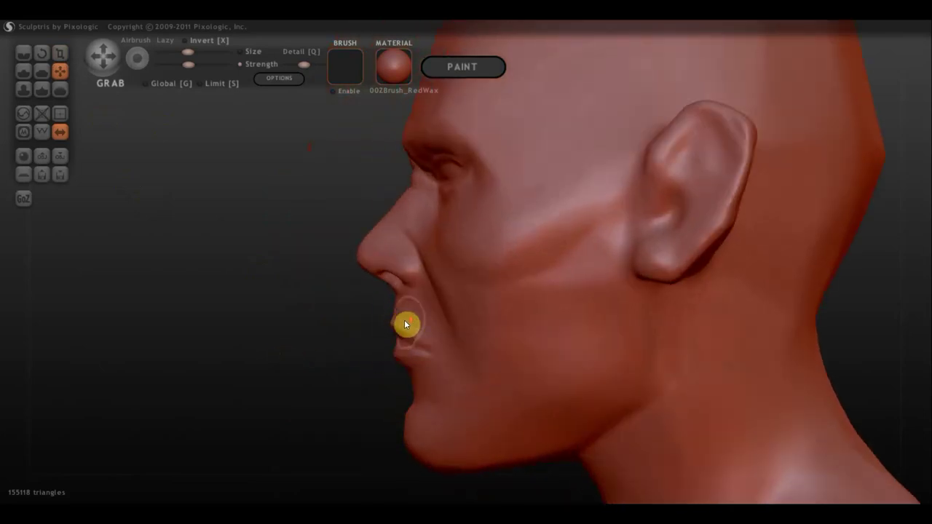
pyautogui.scroll(-2, 404, 331)
pyautogui.scroll(-1, 396, 296)
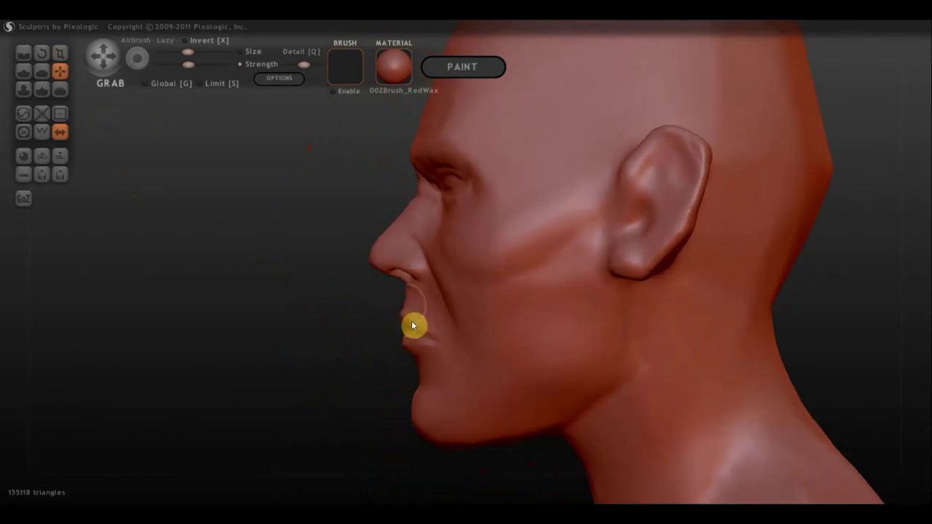
pyautogui.moveTo(410, 339); pyautogui.dragTo(401, 297)
pyautogui.moveTo(406, 303); pyautogui.dragTo(387, 241)
pyautogui.moveTo(423, 234); pyautogui.dragTo(522, 278, button='right')
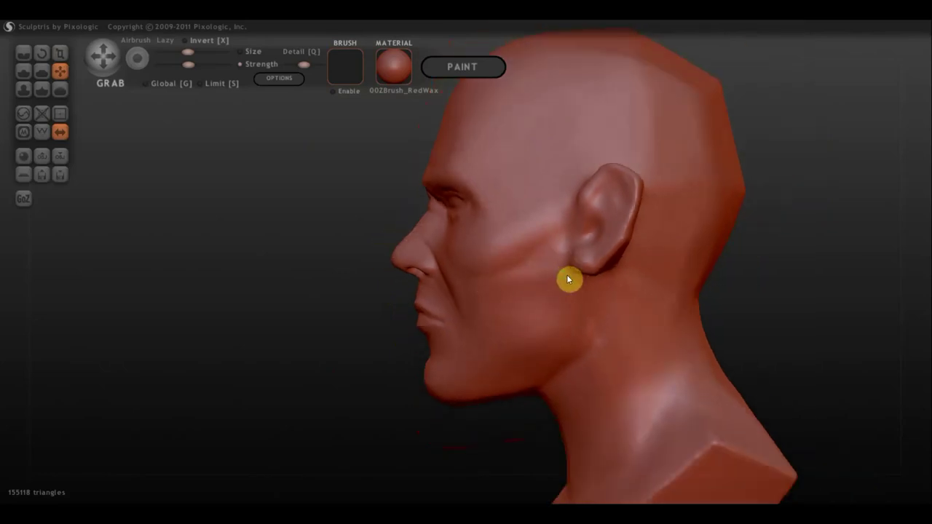
pyautogui.moveTo(600, 279); pyautogui.dragTo(515, 330, button='right')
pyautogui.scroll(5, 548, 281)
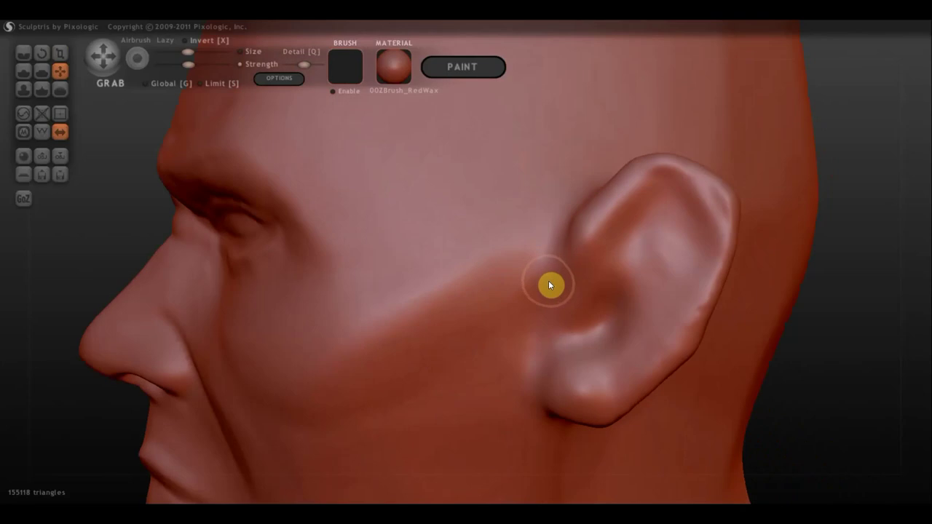
# - Carve Crease grooves along the ear's front rim, back rim, antihelix, upper helix and earlobe
pyautogui.click(23, 53)
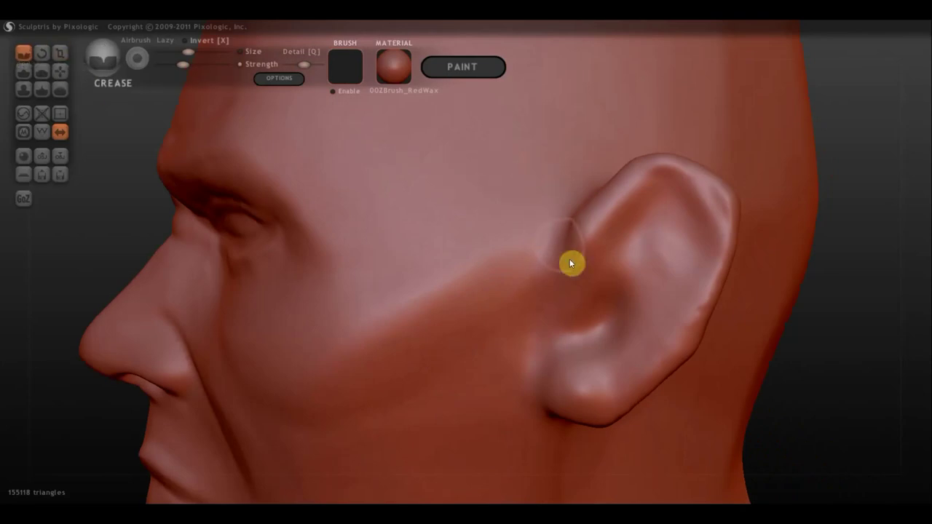
pyautogui.moveTo(583, 292)
pyautogui.mouseDown()
pyautogui.moveTo(717, 215)
pyautogui.moveTo(703, 206)
pyautogui.moveTo(689, 262)
pyautogui.mouseUp()
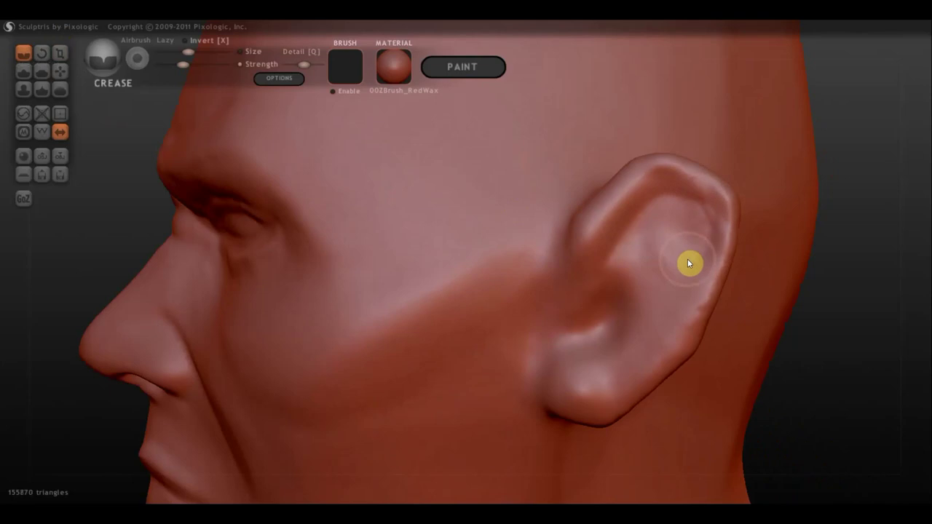
pyautogui.moveTo(703, 221)
pyautogui.mouseDown()
pyautogui.moveTo(695, 296)
pyautogui.moveTo(645, 362)
pyautogui.moveTo(585, 367)
pyautogui.moveTo(639, 363)
pyautogui.mouseUp()
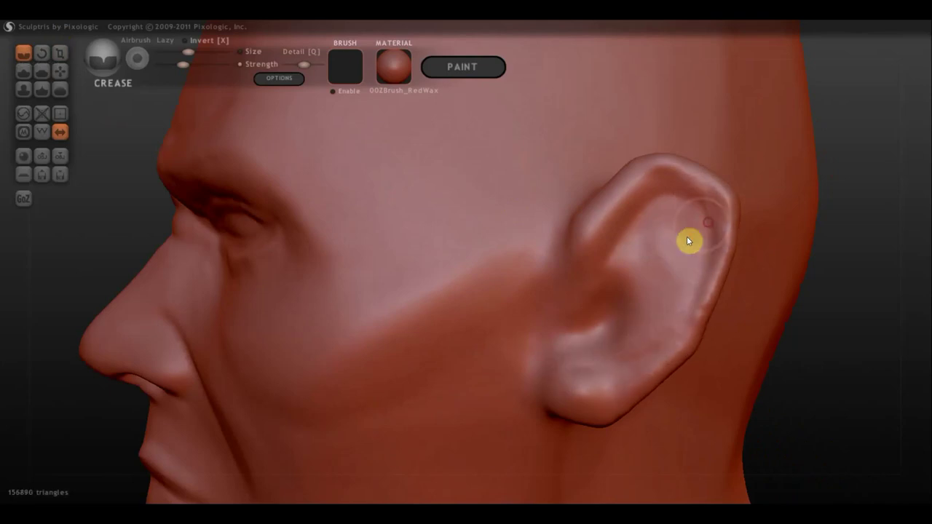
pyautogui.moveTo(628, 233)
pyautogui.mouseDown()
pyautogui.moveTo(673, 339)
pyautogui.moveTo(630, 235)
pyautogui.mouseUp()
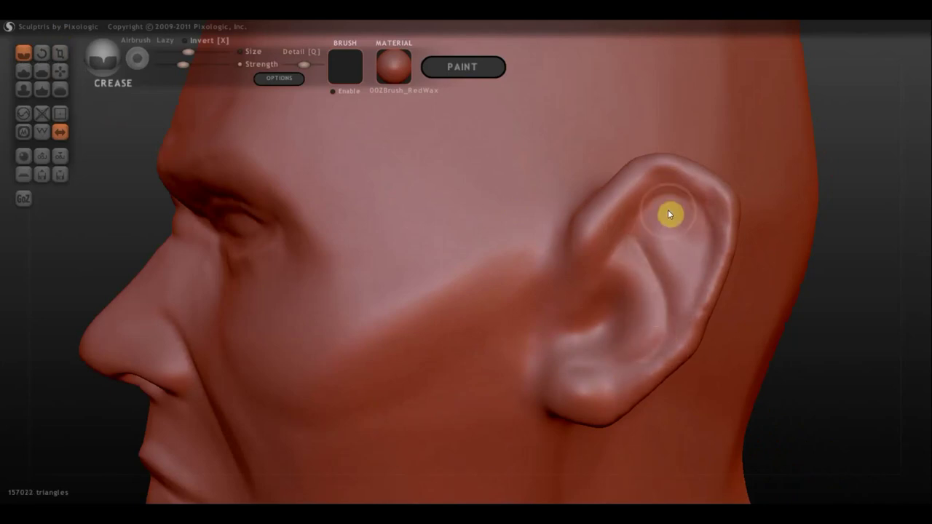
pyautogui.moveTo(661, 214)
pyautogui.mouseDown()
pyautogui.moveTo(684, 256)
pyautogui.moveTo(664, 199)
pyautogui.moveTo(693, 308)
pyautogui.moveTo(681, 231)
pyautogui.moveTo(670, 333)
pyautogui.moveTo(686, 311)
pyautogui.moveTo(629, 317)
pyautogui.moveTo(629, 350)
pyautogui.moveTo(587, 372)
pyautogui.moveTo(600, 325)
pyautogui.moveTo(564, 341)
pyautogui.moveTo(622, 243)
pyautogui.moveTo(550, 291)
pyautogui.moveTo(551, 258)
pyautogui.moveTo(545, 335)
pyautogui.mouseUp()
pyautogui.moveTo(529, 395)
pyautogui.mouseDown()
pyautogui.moveTo(578, 343)
pyautogui.moveTo(533, 400)
pyautogui.moveTo(620, 373)
pyautogui.mouseUp()
pyautogui.moveTo(733, 258); pyautogui.dragTo(626, 252, button='right')
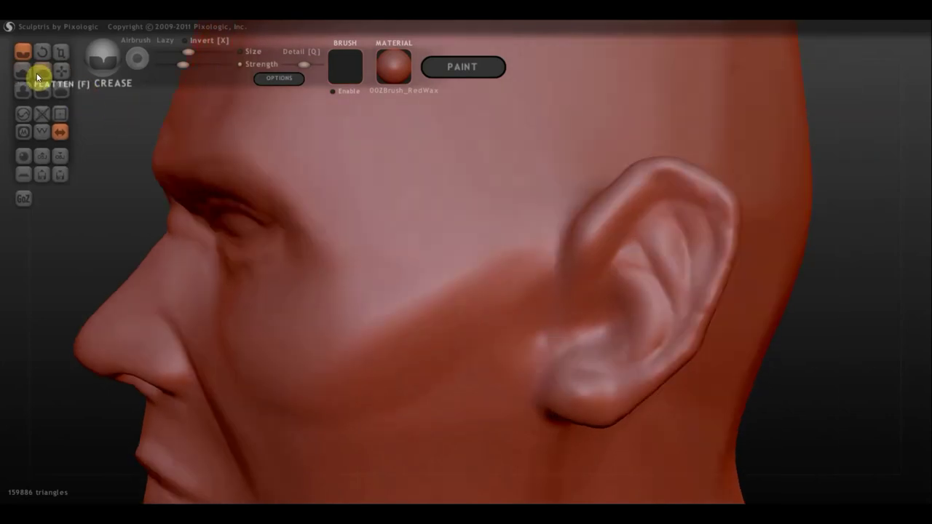
pyautogui.click(26, 72)
# - Add a build-up stroke on the ear and enable Clay for the Draw brush
pyautogui.moveTo(572, 212); pyautogui.dragTo(677, 235)
pyautogui.scroll(2, 673, 240)
pyautogui.scroll(2, 729, 219)
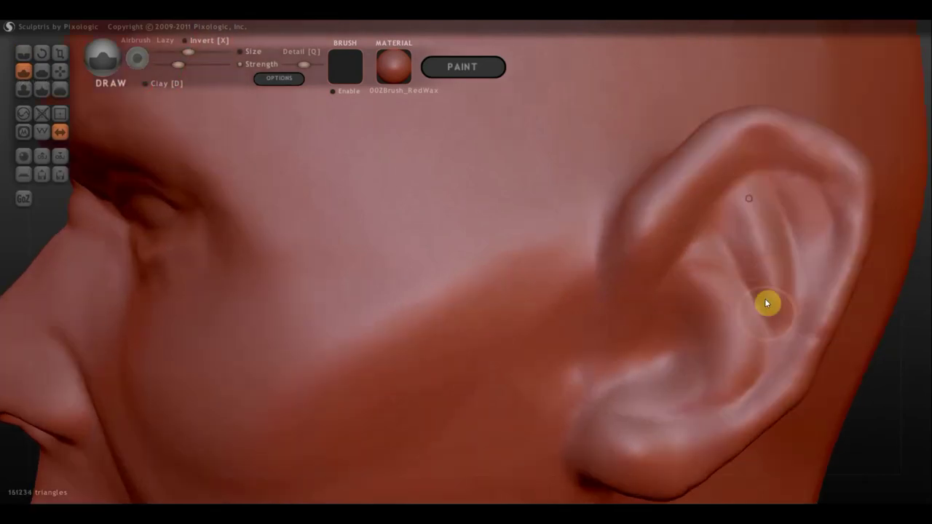
pyautogui.click(145, 84)
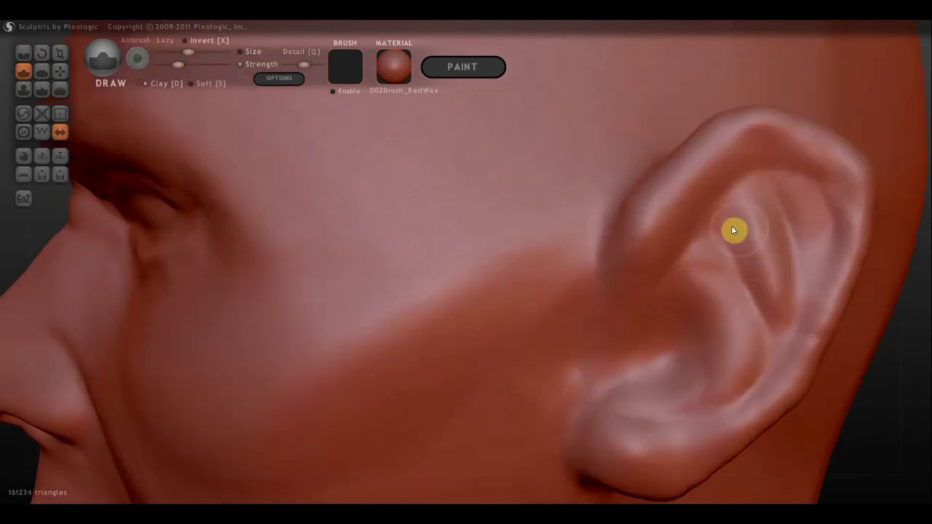
# - Deepen the groove inside the upper ear and sculpt its back rim
pyautogui.moveTo(749, 201)
pyautogui.mouseDown()
pyautogui.moveTo(765, 252)
pyautogui.moveTo(734, 290)
pyautogui.moveTo(668, 309)
pyautogui.mouseUp()
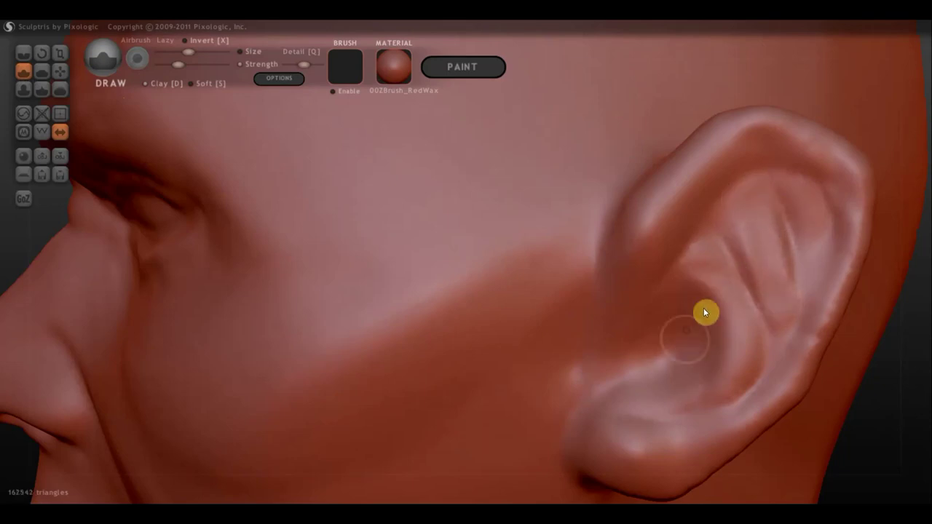
pyautogui.moveTo(724, 262); pyautogui.dragTo(739, 285)
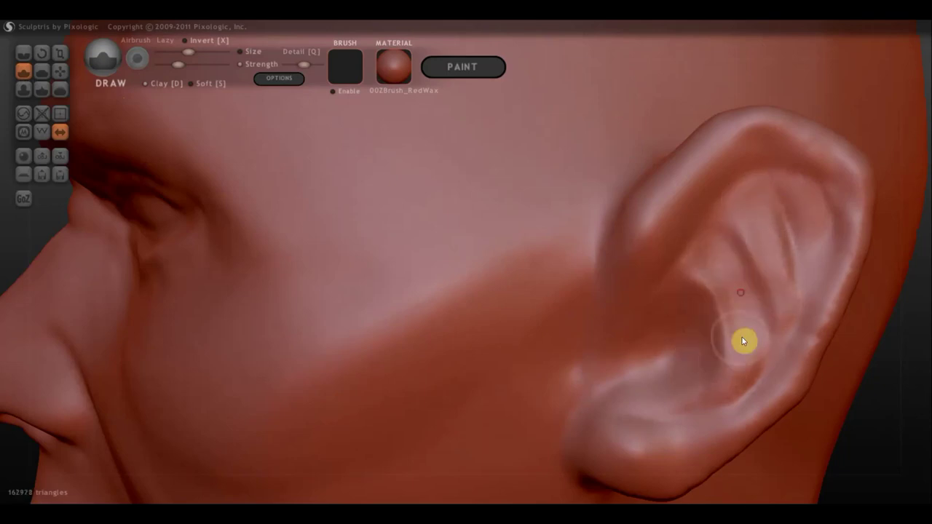
pyautogui.moveTo(727, 241)
pyautogui.mouseDown()
pyautogui.moveTo(756, 311)
pyautogui.moveTo(747, 368)
pyautogui.mouseUp()
pyautogui.moveTo(750, 207); pyautogui.dragTo(772, 345)
pyautogui.moveTo(777, 212); pyautogui.dragTo(736, 401)
pyautogui.moveTo(816, 188)
pyautogui.mouseDown()
pyautogui.moveTo(833, 255)
pyautogui.moveTo(832, 177)
pyautogui.mouseUp()
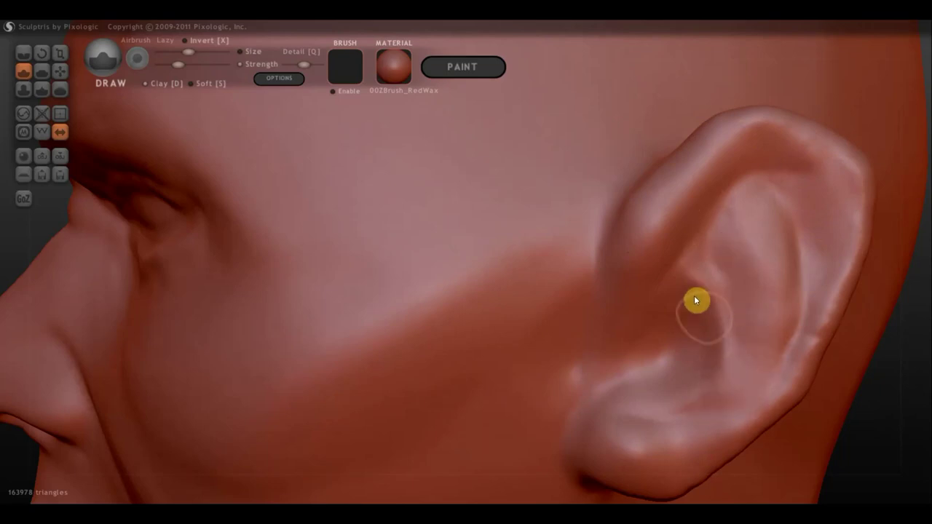
# - Build up the ear's lower bowl and a ridge along its top rim
pyautogui.moveTo(675, 334)
pyautogui.mouseDown()
pyautogui.moveTo(658, 377)
pyautogui.moveTo(693, 289)
pyautogui.moveTo(726, 349)
pyautogui.moveTo(768, 249)
pyautogui.moveTo(789, 245)
pyautogui.moveTo(782, 304)
pyautogui.moveTo(766, 323)
pyautogui.moveTo(802, 353)
pyautogui.mouseUp()
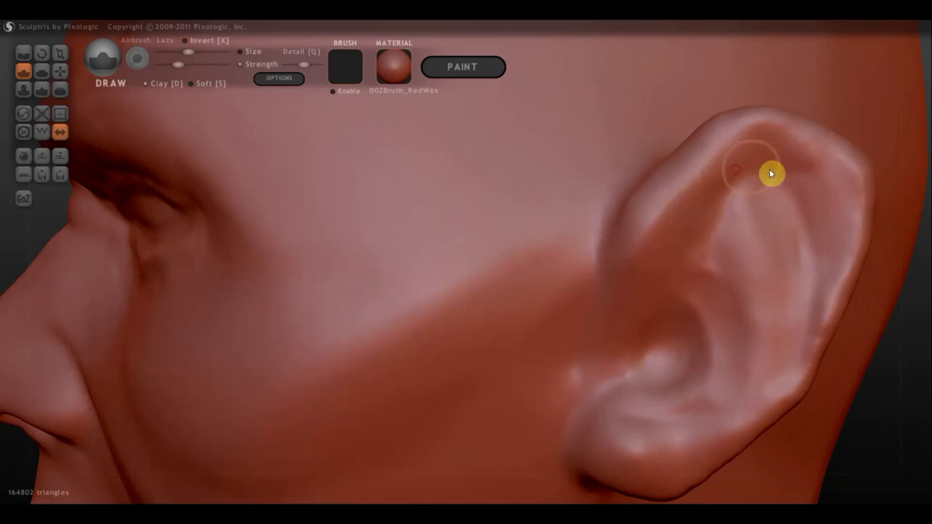
pyautogui.moveTo(826, 150); pyautogui.dragTo(775, 162)
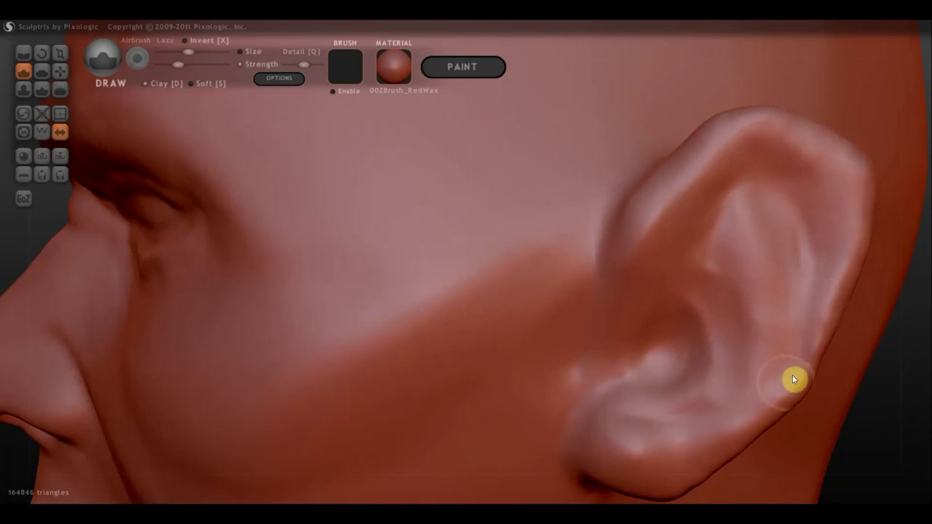
pyautogui.scroll(-2, 710, 435)
pyautogui.scroll(-2, 702, 439)
pyautogui.scroll(-2, 619, 356)
pyautogui.moveTo(603, 360)
pyautogui.mouseDown(button='right')
pyautogui.moveTo(743, 367)
pyautogui.moveTo(635, 352)
pyautogui.moveTo(772, 348)
pyautogui.mouseUp(button='right')
pyautogui.scroll(-2, 626, 351)
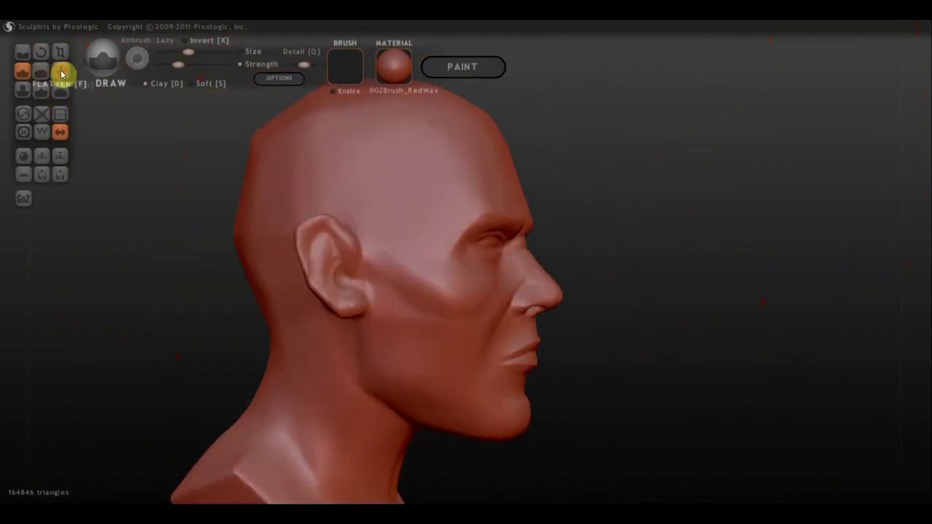
# - With Grab, pull the top of the ear outward and adjust the earlobe
pyautogui.click(60, 73)
pyautogui.moveTo(310, 239)
pyautogui.mouseDown()
pyautogui.moveTo(333, 232)
pyautogui.moveTo(321, 223)
pyautogui.mouseUp()
pyautogui.moveTo(331, 255); pyautogui.dragTo(337, 296)
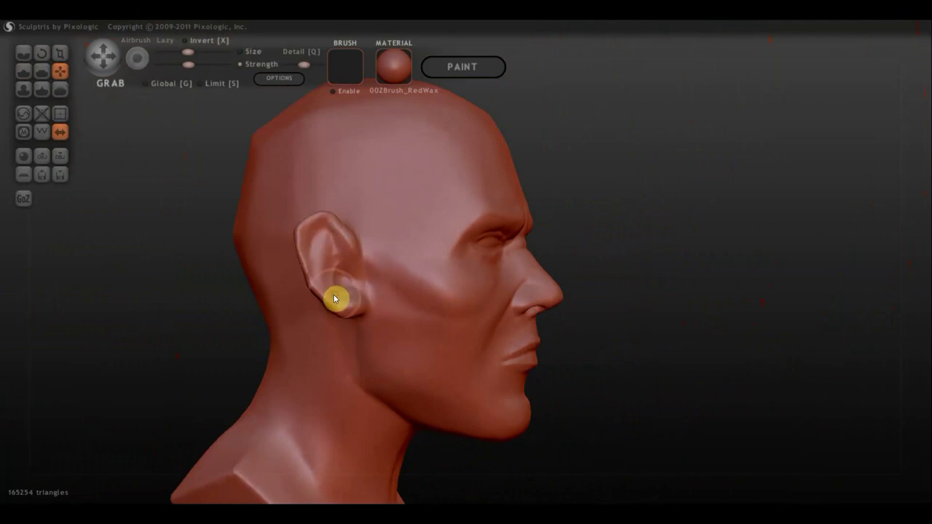
pyautogui.scroll(-3, 433, 295)
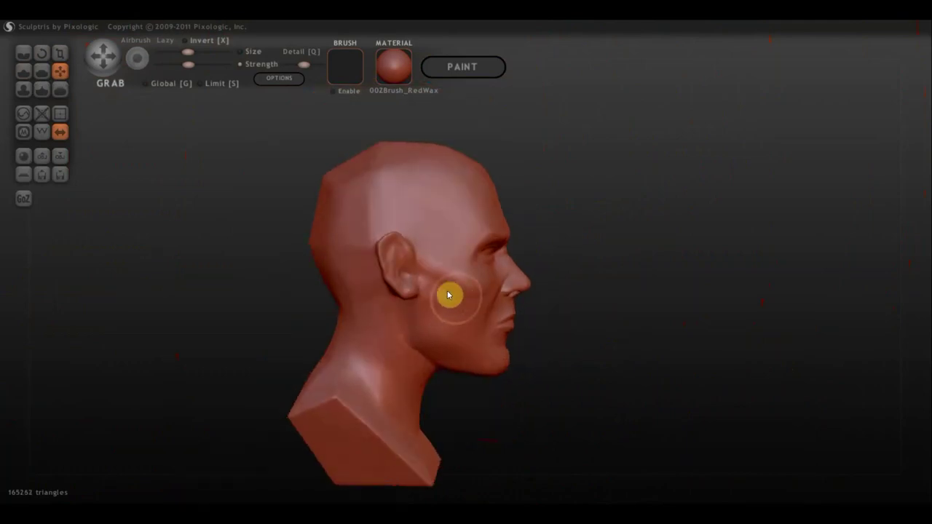
pyautogui.scroll(-3, 350, 333)
pyautogui.scroll(-2, 367, 316)
# - Pull out the back of the skull and fill out the right shoulder's contour
pyautogui.moveTo(405, 274); pyautogui.dragTo(409, 262)
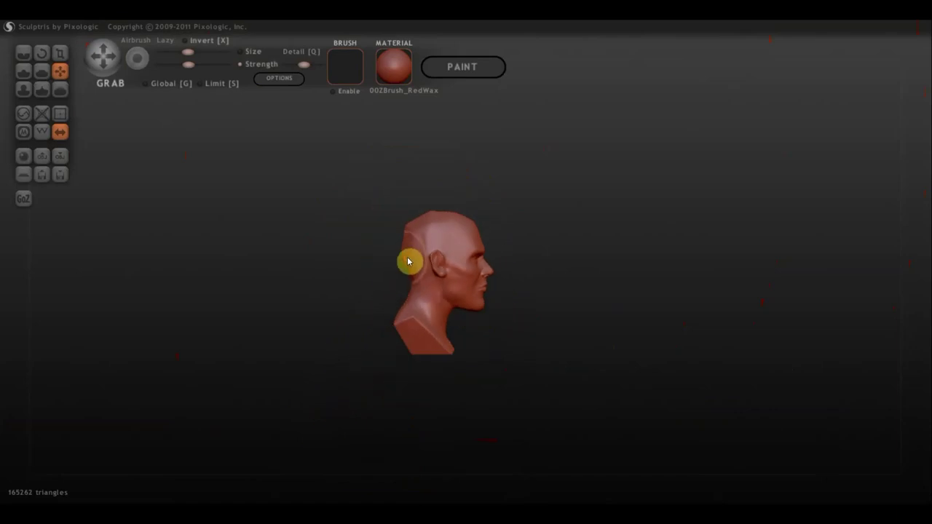
pyautogui.moveTo(512, 316)
pyautogui.mouseDown()
pyautogui.moveTo(410, 316)
pyautogui.moveTo(491, 339)
pyautogui.moveTo(491, 328)
pyautogui.mouseUp()
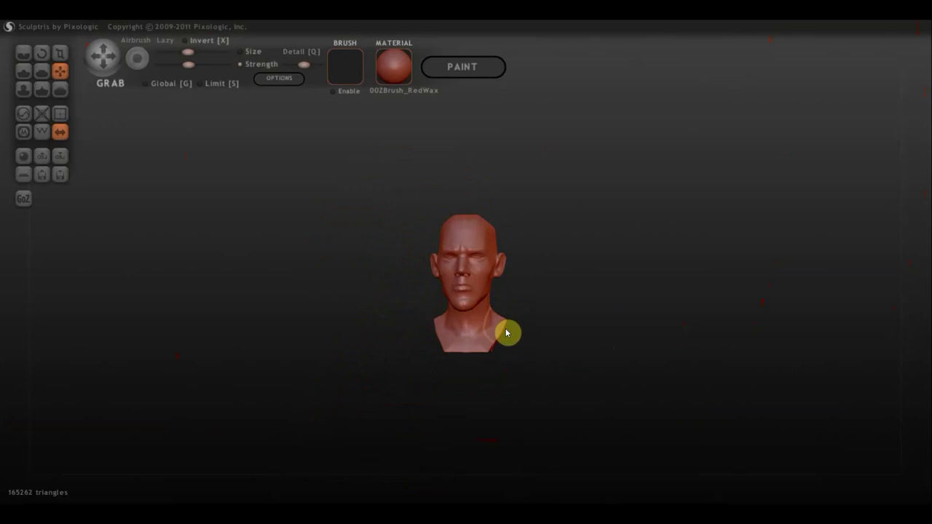
pyautogui.moveTo(506, 328)
pyautogui.mouseDown()
pyautogui.moveTo(532, 294)
pyautogui.moveTo(520, 272)
pyautogui.mouseUp()
pyautogui.scroll(3, 521, 274)
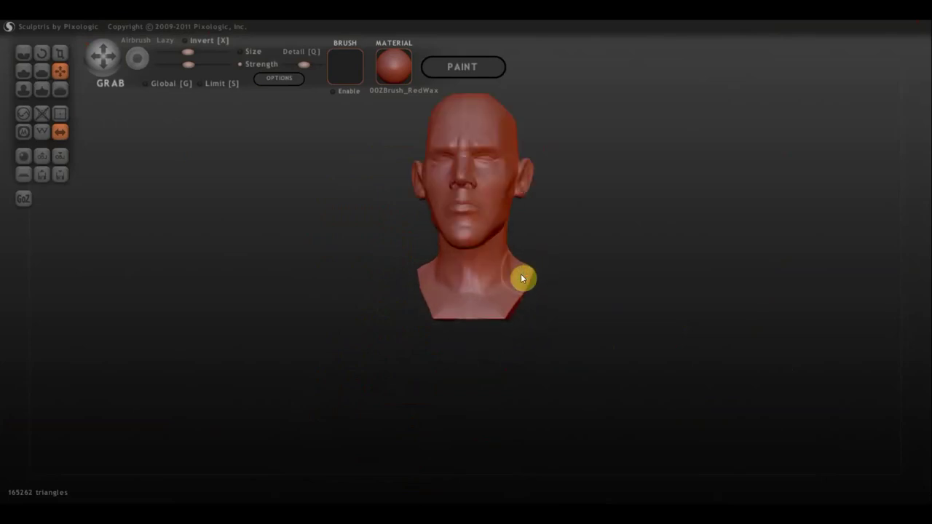
pyautogui.moveTo(517, 309)
pyautogui.mouseDown()
pyautogui.moveTo(550, 305)
pyautogui.moveTo(553, 342)
pyautogui.moveTo(538, 353)
pyautogui.moveTo(522, 312)
pyautogui.mouseUp()
pyautogui.scroll(5, 515, 272)
pyautogui.moveTo(515, 272)
pyautogui.mouseDown()
pyautogui.moveTo(542, 276)
pyautogui.moveTo(548, 330)
pyautogui.moveTo(631, 318)
pyautogui.moveTo(624, 330)
pyautogui.moveTo(510, 318)
pyautogui.moveTo(629, 323)
pyautogui.mouseUp()
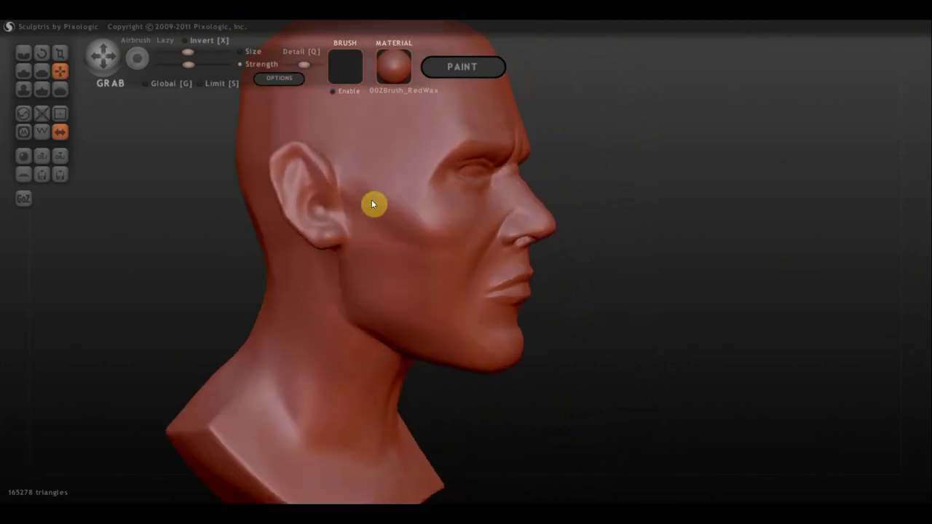
pyautogui.click(22, 55)
# - Crease the cheek near the eye, the forehead, and frown lines between the brows
pyautogui.moveTo(440, 187)
pyautogui.mouseDown()
pyautogui.moveTo(379, 173)
pyautogui.moveTo(437, 182)
pyautogui.mouseUp()
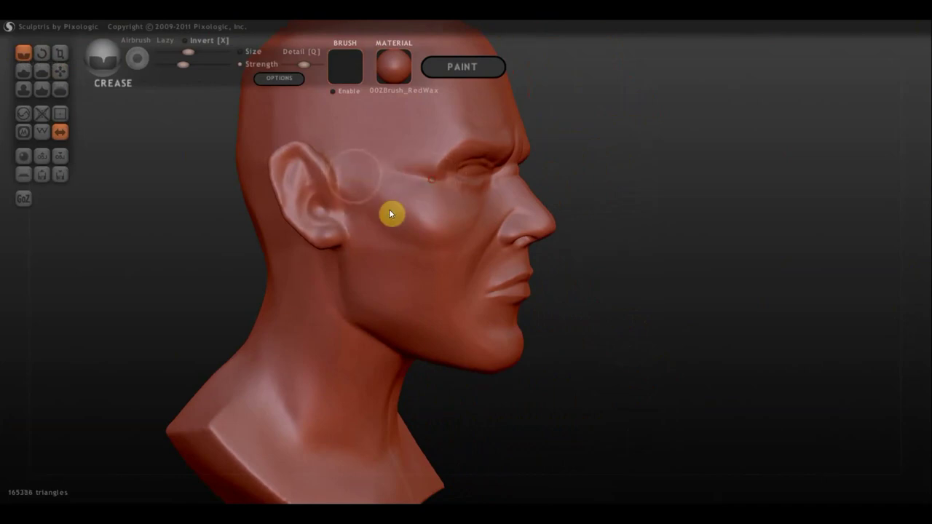
pyautogui.moveTo(476, 245); pyautogui.dragTo(360, 239, button='right')
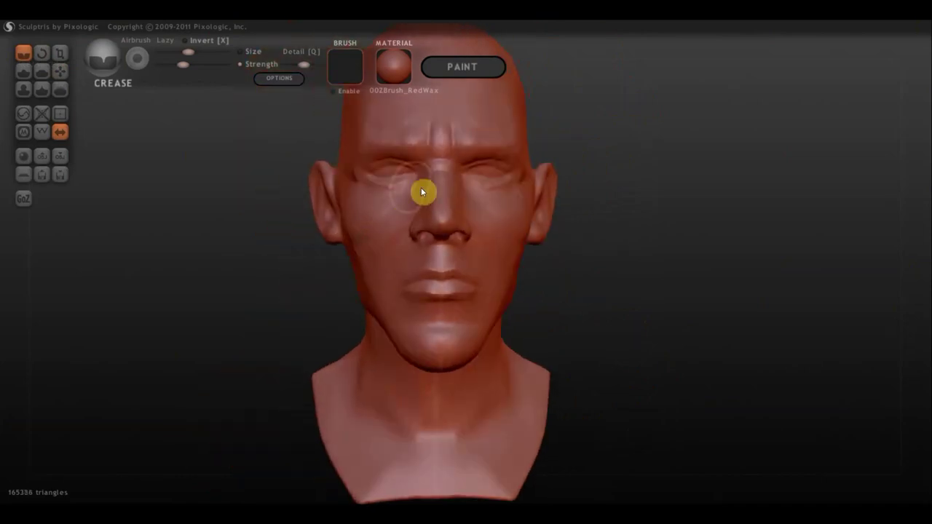
pyautogui.moveTo(421, 187); pyautogui.dragTo(414, 202, button='right')
pyautogui.scroll(5, 417, 200)
pyautogui.scroll(2, 467, 169)
pyautogui.moveTo(466, 168)
pyautogui.mouseDown()
pyautogui.moveTo(341, 156)
pyautogui.moveTo(415, 164)
pyautogui.moveTo(406, 139)
pyautogui.moveTo(267, 210)
pyautogui.mouseUp()
pyautogui.moveTo(334, 180)
pyautogui.mouseDown()
pyautogui.moveTo(370, 238)
pyautogui.moveTo(328, 210)
pyautogui.moveTo(357, 241)
pyautogui.moveTo(439, 238)
pyautogui.mouseUp()
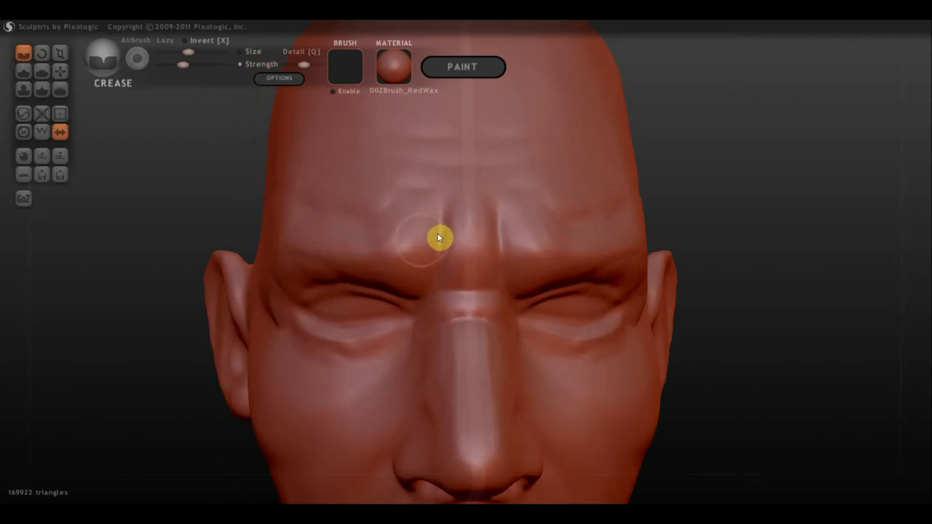
pyautogui.moveTo(471, 209)
pyautogui.mouseDown()
pyautogui.moveTo(454, 287)
pyautogui.moveTo(470, 229)
pyautogui.mouseUp()
pyautogui.moveTo(373, 262)
pyautogui.mouseDown()
pyautogui.moveTo(404, 226)
pyautogui.moveTo(406, 284)
pyautogui.mouseUp()
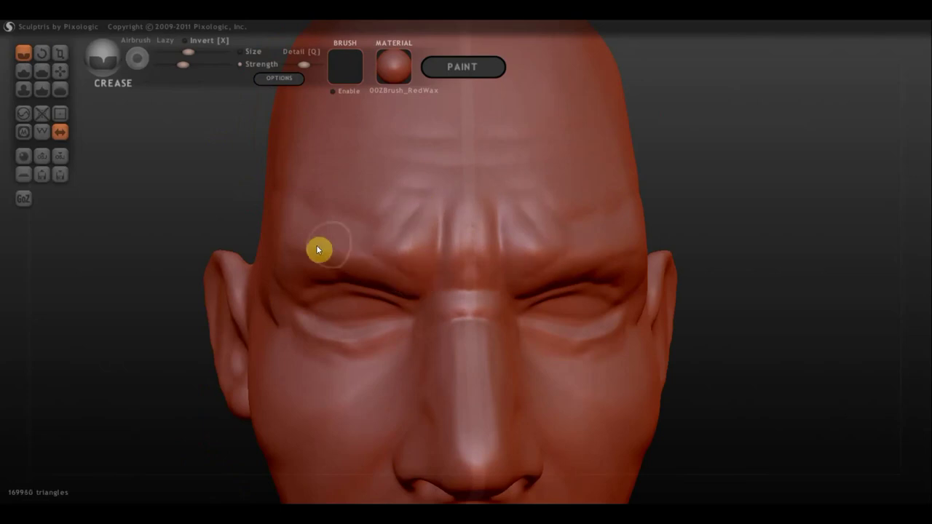
# - Add small creases near the eyes and nose bridge and along the upper eyelid
pyautogui.scroll(-3, 411, 288)
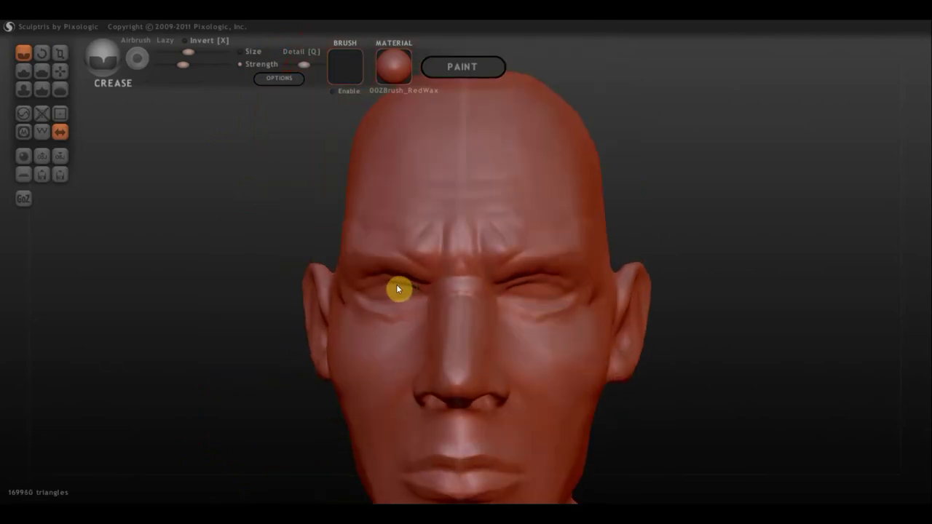
pyautogui.moveTo(398, 289); pyautogui.dragTo(420, 260, button='right')
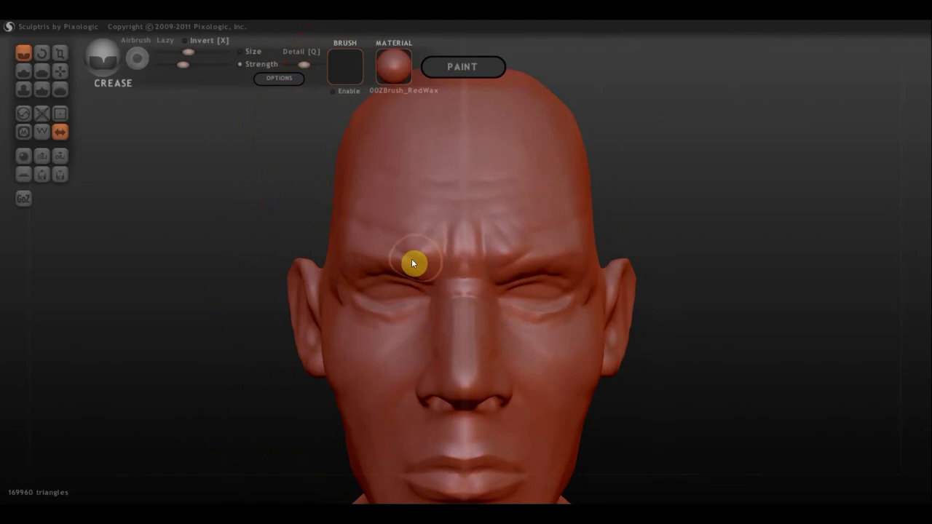
pyautogui.moveTo(501, 290)
pyautogui.mouseDown(button='right')
pyautogui.moveTo(529, 294)
pyautogui.moveTo(493, 289)
pyautogui.mouseUp(button='right')
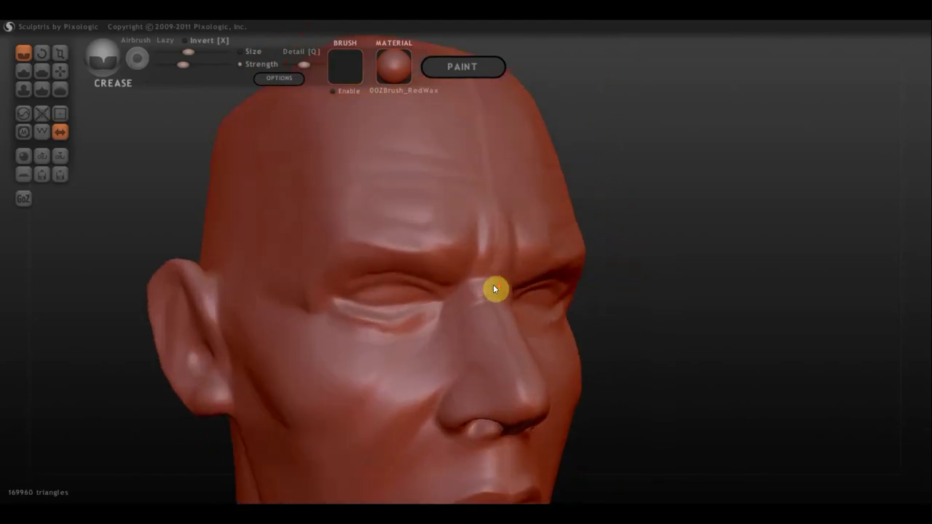
pyautogui.scroll(5, 493, 289)
pyautogui.moveTo(488, 266)
pyautogui.mouseDown()
pyautogui.moveTo(479, 247)
pyautogui.moveTo(455, 295)
pyautogui.moveTo(362, 281)
pyautogui.moveTo(270, 303)
pyautogui.moveTo(343, 255)
pyautogui.moveTo(265, 299)
pyautogui.mouseUp()
pyautogui.scroll(-3, 309, 289)
pyautogui.moveTo(310, 289)
pyautogui.mouseDown(button='right')
pyautogui.moveTo(384, 308)
pyautogui.moveTo(409, 303)
pyautogui.moveTo(387, 264)
pyautogui.mouseUp(button='right')
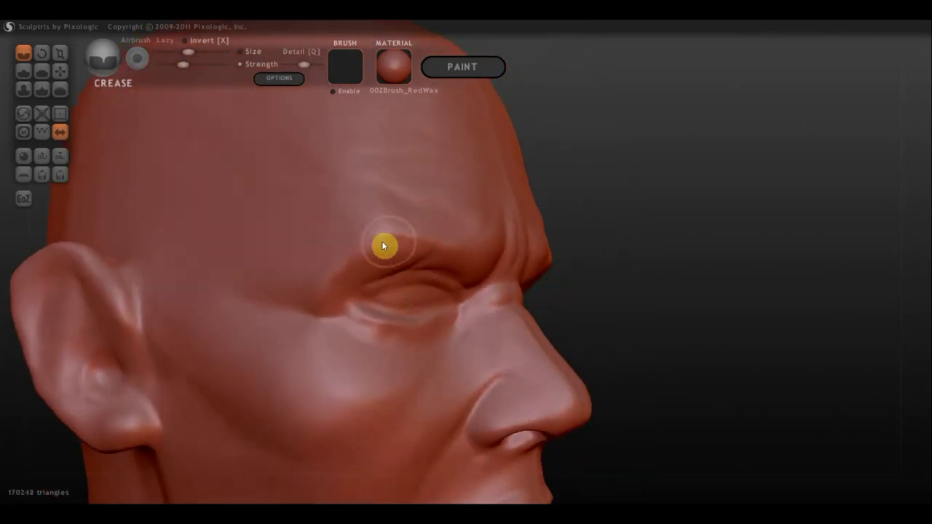
pyautogui.moveTo(382, 241)
pyautogui.mouseDown()
pyautogui.moveTo(349, 268)
pyautogui.moveTo(320, 312)
pyautogui.mouseUp()
# - Deepen the crease below the eye and add one near the inner eye corner
pyautogui.moveTo(373, 290)
pyautogui.mouseDown(button='right')
pyautogui.moveTo(287, 316)
pyautogui.moveTo(296, 293)
pyautogui.moveTo(346, 262)
pyautogui.moveTo(482, 266)
pyautogui.moveTo(379, 290)
pyautogui.mouseUp(button='right')
pyautogui.scroll(3, 342, 344)
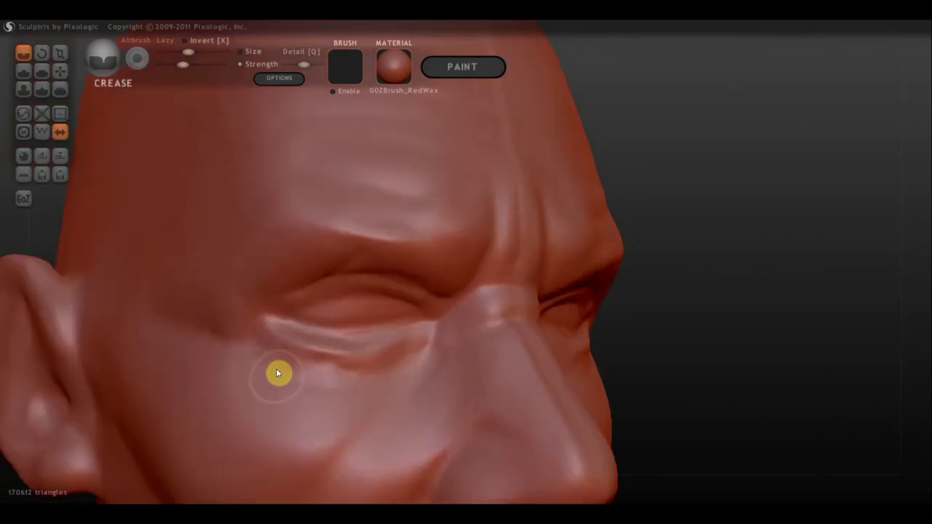
pyautogui.moveTo(257, 349)
pyautogui.mouseDown()
pyautogui.moveTo(304, 377)
pyautogui.moveTo(421, 356)
pyautogui.moveTo(336, 379)
pyautogui.moveTo(274, 354)
pyautogui.moveTo(327, 381)
pyautogui.moveTo(426, 355)
pyautogui.moveTo(444, 341)
pyautogui.moveTo(442, 318)
pyautogui.moveTo(465, 363)
pyautogui.moveTo(453, 338)
pyautogui.mouseUp()
pyautogui.moveTo(487, 415)
pyautogui.mouseDown(button='right')
pyautogui.moveTo(485, 405)
pyautogui.moveTo(418, 412)
pyautogui.moveTo(462, 372)
pyautogui.mouseUp(button='right')
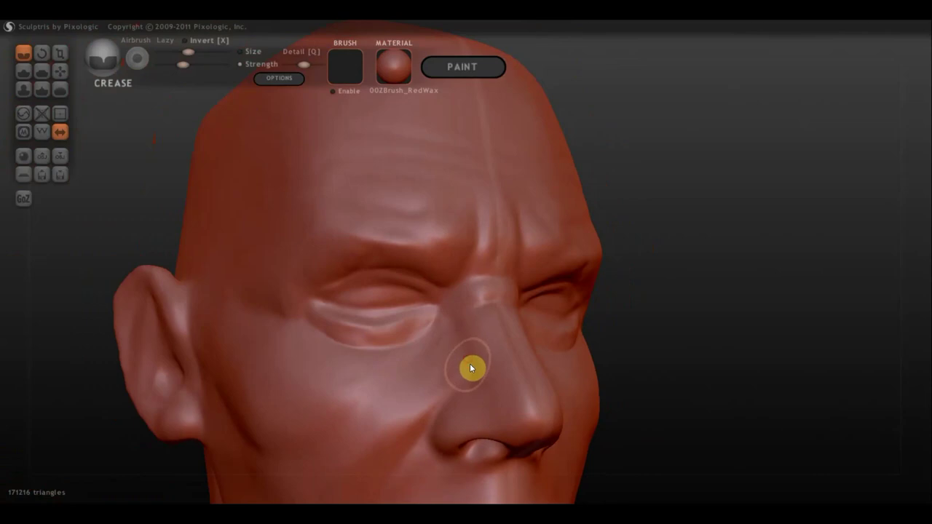
# - Carve a crease along the nostril wing from a side profile
pyautogui.moveTo(457, 324); pyautogui.dragTo(468, 341, button='right')
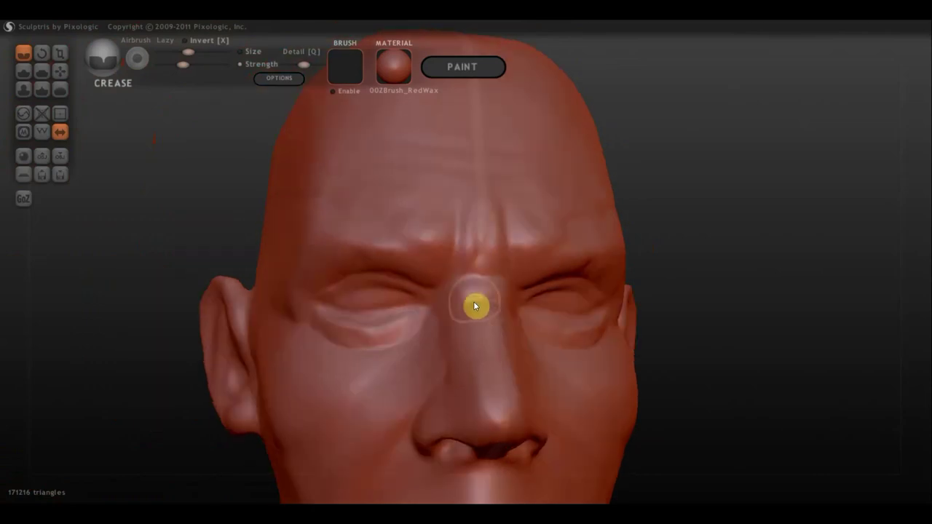
pyautogui.moveTo(483, 405)
pyautogui.mouseDown(button='right')
pyautogui.moveTo(512, 422)
pyautogui.moveTo(558, 408)
pyautogui.mouseUp(button='right')
pyautogui.moveTo(542, 383)
pyautogui.mouseDown()
pyautogui.moveTo(512, 382)
pyautogui.moveTo(472, 409)
pyautogui.moveTo(479, 446)
pyautogui.mouseUp()
pyautogui.scroll(-3, 562, 423)
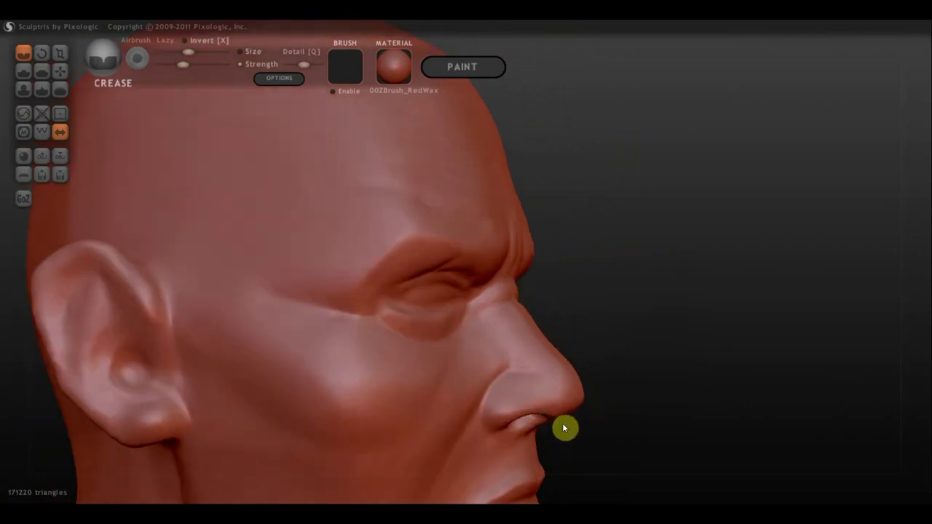
pyautogui.scroll(-5, 559, 410)
pyautogui.moveTo(531, 383); pyautogui.dragTo(545, 391, button='right')
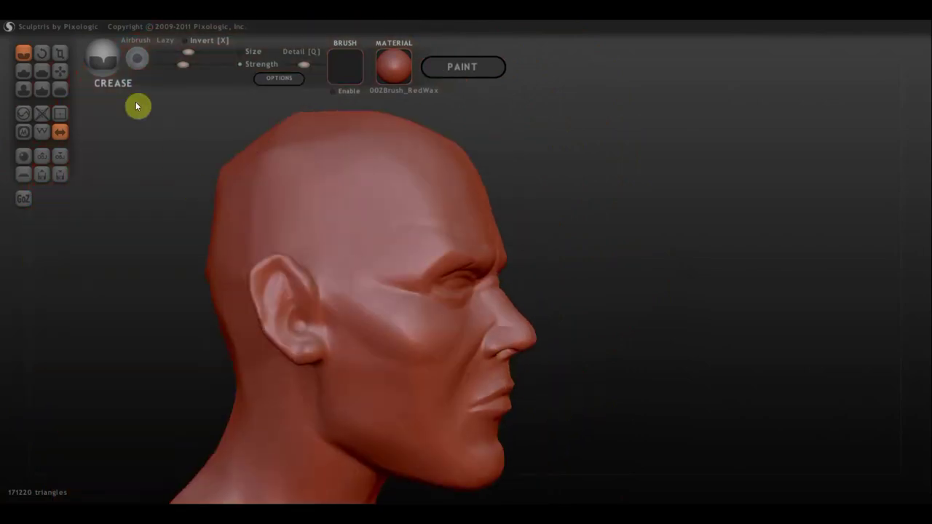
# - Switch to Grab and inspect the face from the front, above, below and left side
pyautogui.click(61, 70)
pyautogui.scroll(5, 697, 277)
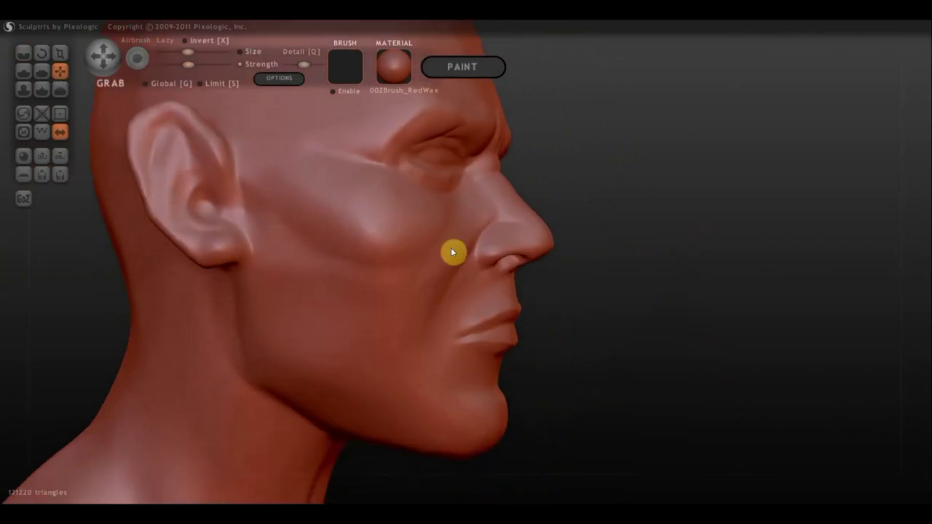
pyautogui.scroll(3, 467, 255)
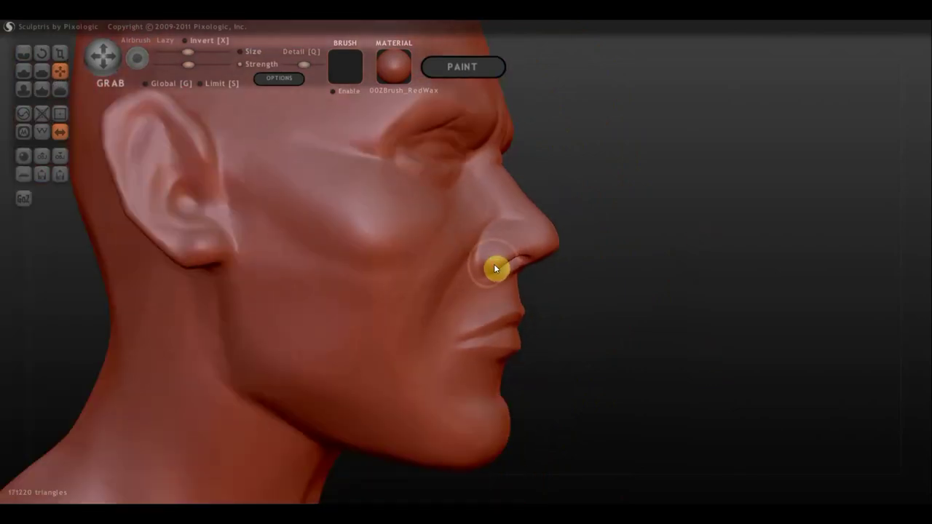
pyautogui.moveTo(547, 275)
pyautogui.mouseDown()
pyautogui.moveTo(437, 225)
pyautogui.moveTo(377, 225)
pyautogui.mouseUp()
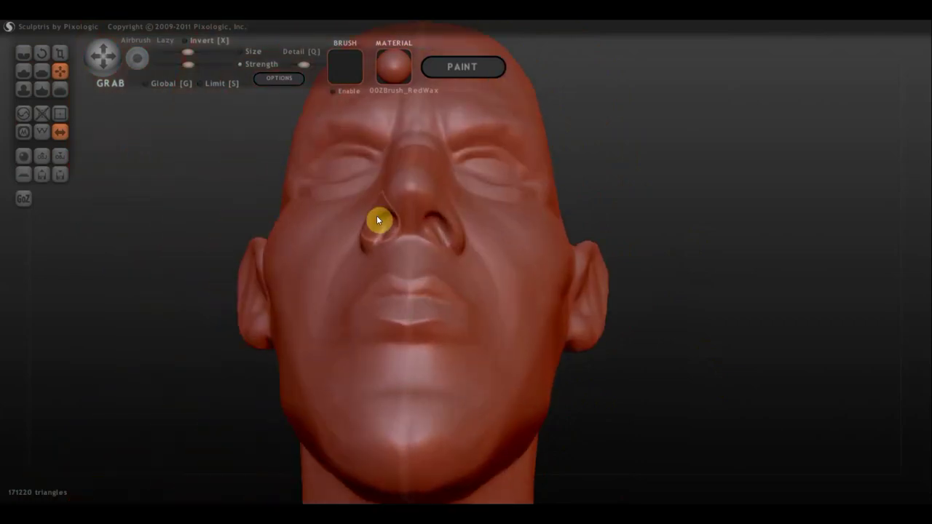
pyautogui.moveTo(384, 269); pyautogui.dragTo(376, 281, button='right')
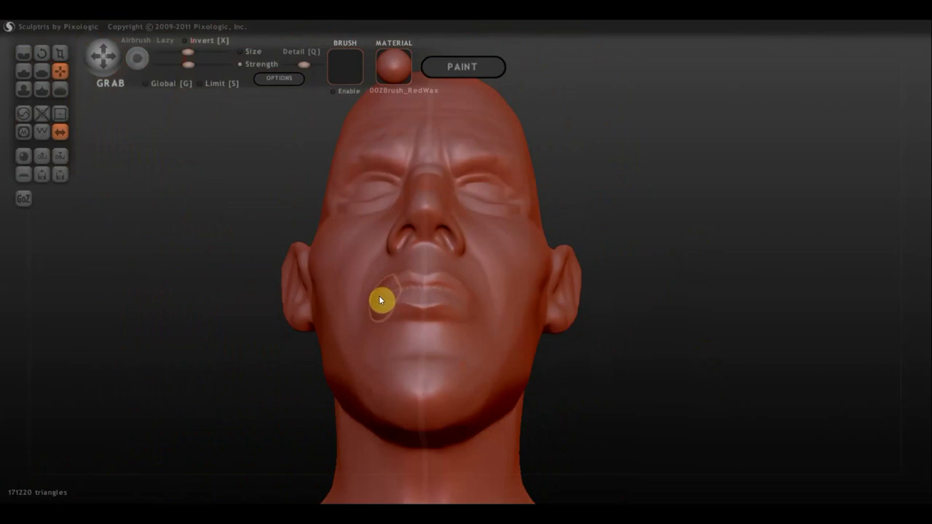
pyautogui.scroll(-2, 437, 306)
pyautogui.moveTo(436, 306); pyautogui.dragTo(434, 271, button='right')
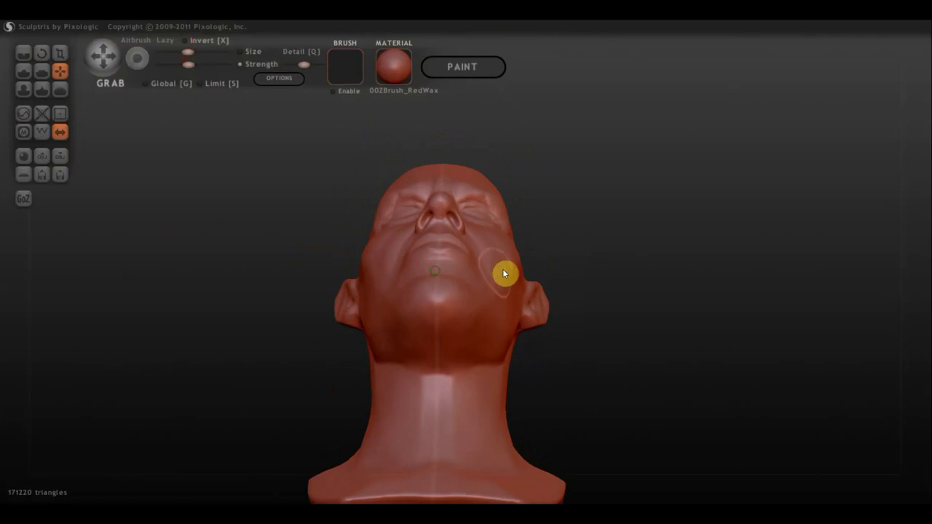
pyautogui.moveTo(502, 284)
pyautogui.mouseDown(button='right')
pyautogui.moveTo(575, 323)
pyautogui.moveTo(628, 300)
pyautogui.moveTo(647, 347)
pyautogui.moveTo(714, 373)
pyautogui.moveTo(508, 376)
pyautogui.moveTo(526, 369)
pyautogui.moveTo(489, 372)
pyautogui.moveTo(470, 339)
pyautogui.mouseUp(button='right')
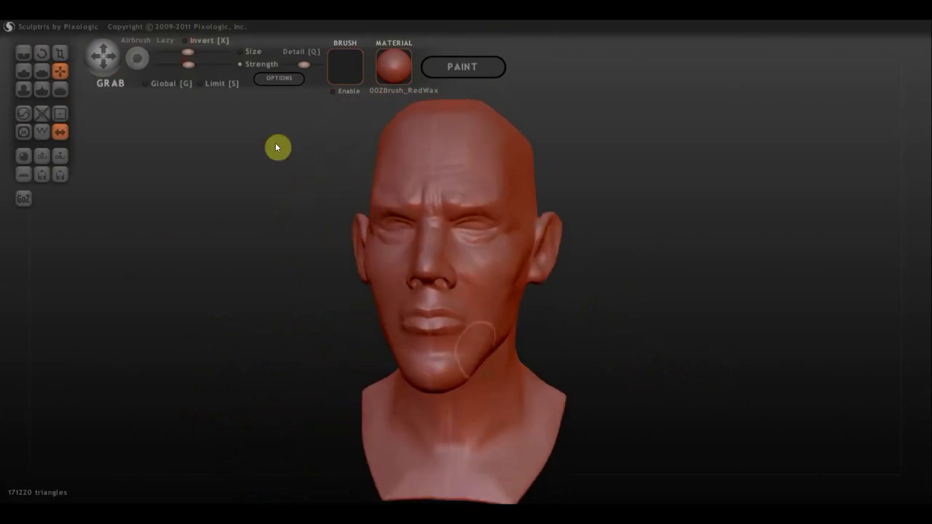
pyautogui.click(23, 71)
# - From the left profile, build up the jaw area just below the ear
pyautogui.scroll(-2, 477, 268)
pyautogui.moveTo(478, 273)
pyautogui.mouseDown(button='right')
pyautogui.moveTo(488, 306)
pyautogui.moveTo(520, 306)
pyautogui.mouseUp(button='right')
pyautogui.scroll(2, 520, 306)
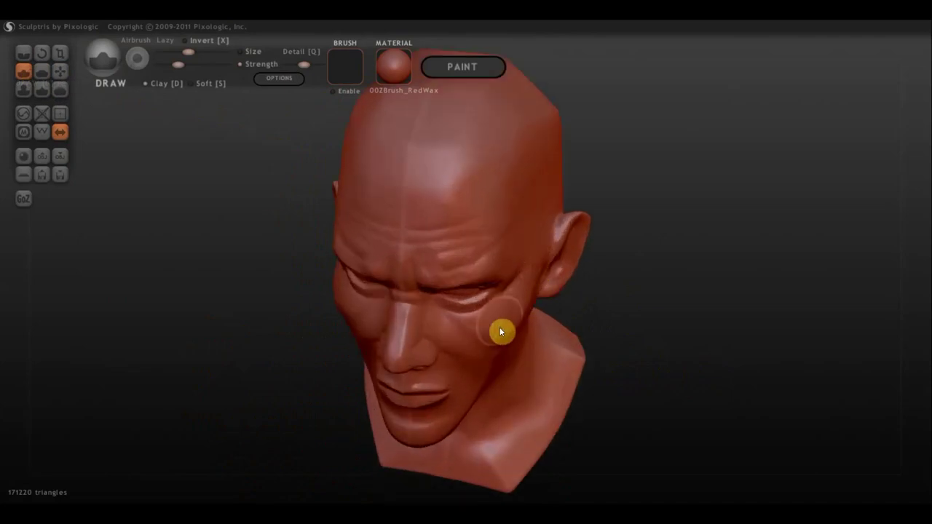
pyautogui.moveTo(534, 314)
pyautogui.keyDown('shift'); pyautogui.mouseDown(button='right')
pyautogui.moveTo(543, 265)
pyautogui.moveTo(571, 263)
pyautogui.mouseUp(button='right'); pyautogui.keyUp('shift')
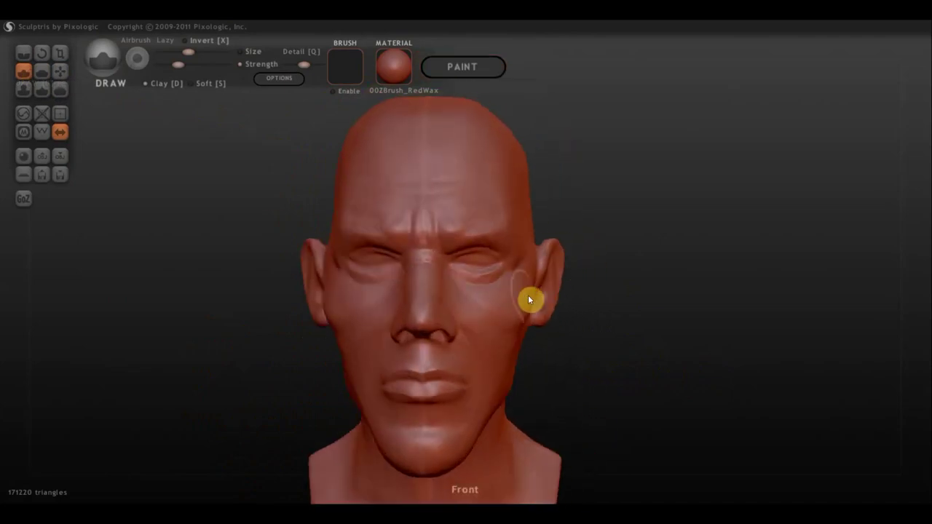
pyautogui.moveTo(532, 310); pyautogui.dragTo(383, 313, button='right')
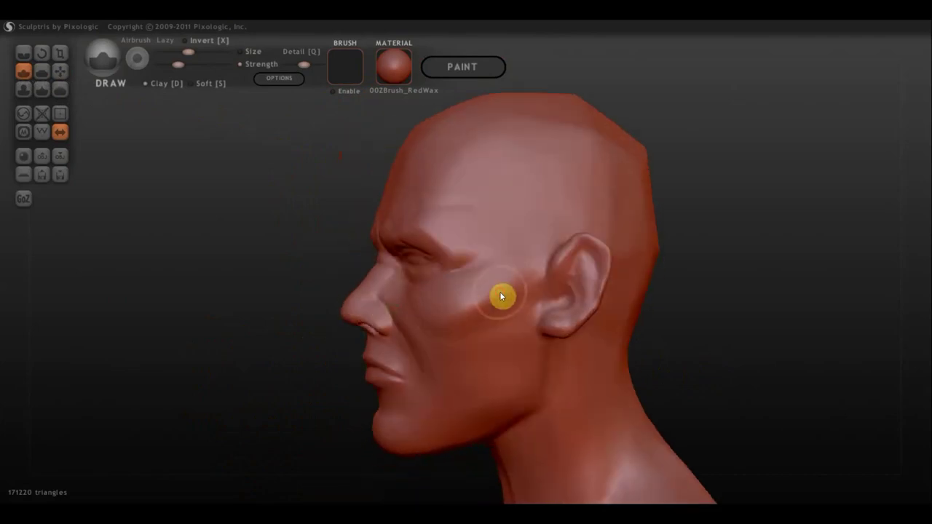
pyautogui.scroll(2, 448, 325)
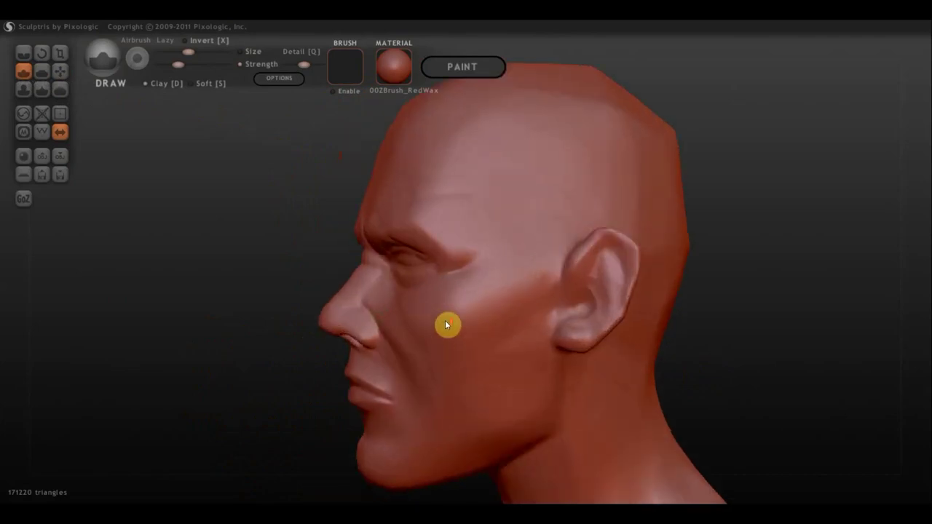
pyautogui.scroll(2, 447, 325)
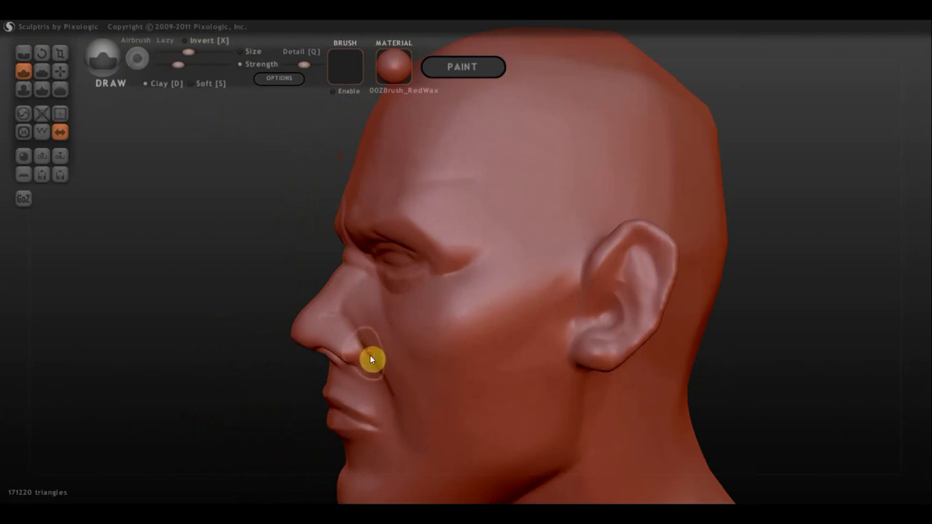
pyautogui.scroll(-2, 458, 426)
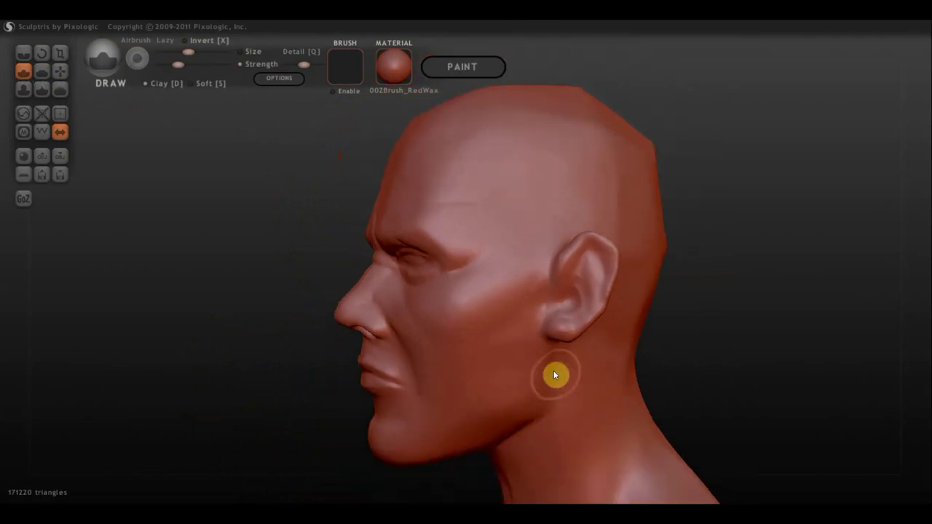
pyautogui.moveTo(538, 365)
pyautogui.mouseDown()
pyautogui.moveTo(532, 396)
pyautogui.moveTo(547, 377)
pyautogui.mouseUp()
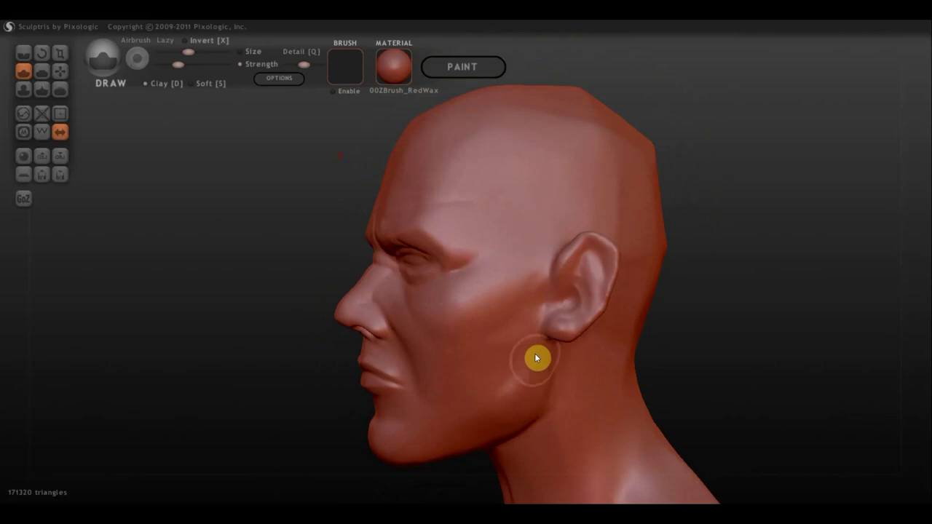
pyautogui.moveTo(460, 435)
pyautogui.mouseDown(button='right')
pyautogui.moveTo(635, 406)
pyautogui.moveTo(654, 277)
pyautogui.moveTo(712, 311)
pyautogui.mouseUp(button='right')
pyautogui.scroll(-2, 338, 313)
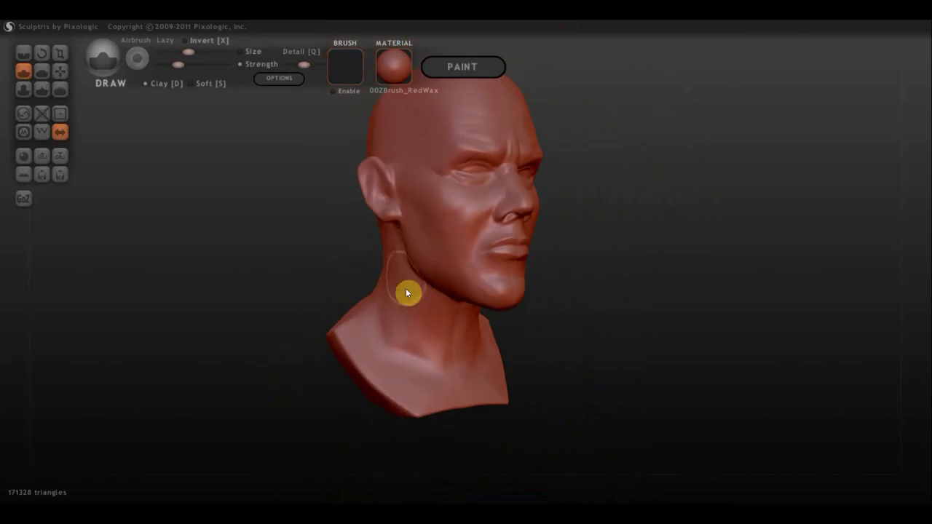
pyautogui.click(60, 71)
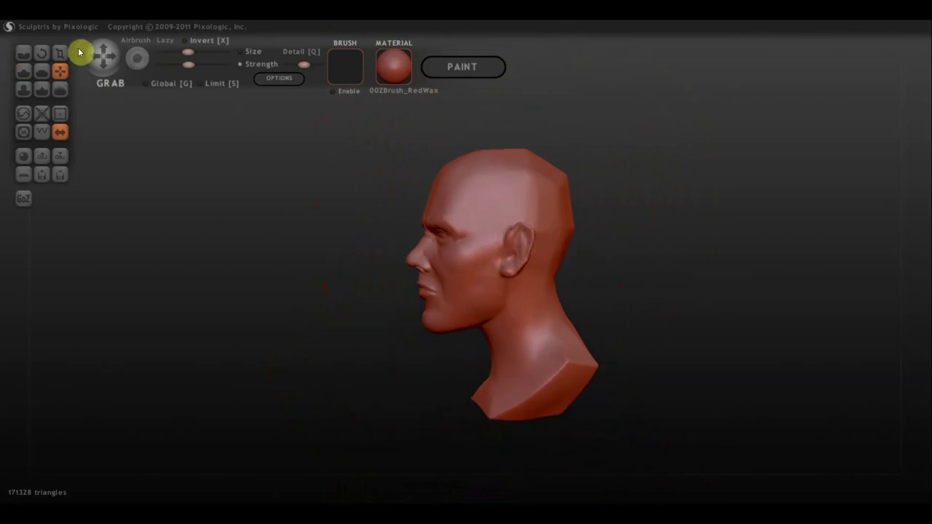
# - Use the Rotate brush to turn the ear upright around its base
pyautogui.click(43, 53)
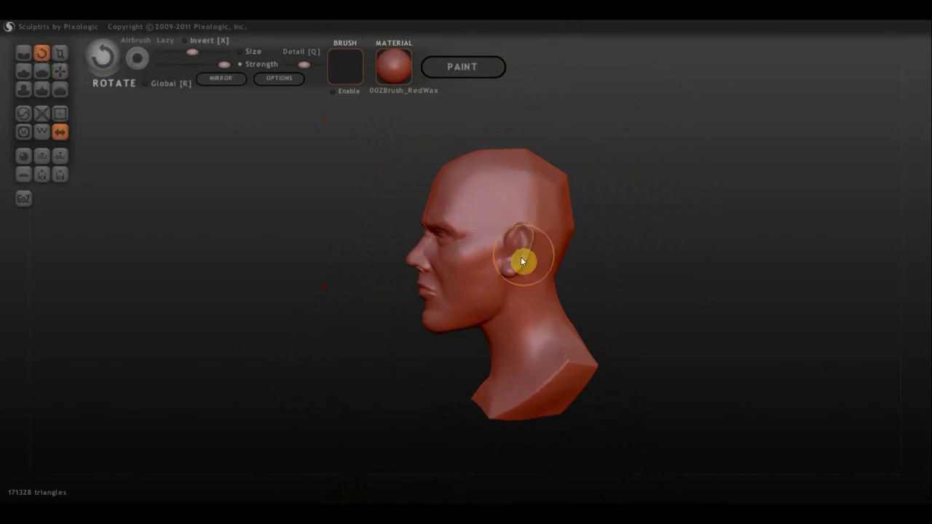
pyautogui.moveTo(509, 251)
pyautogui.mouseDown()
pyautogui.moveTo(534, 238)
pyautogui.moveTo(508, 250)
pyautogui.moveTo(549, 272)
pyautogui.moveTo(543, 232)
pyautogui.moveTo(546, 250)
pyautogui.moveTo(493, 275)
pyautogui.moveTo(526, 235)
pyautogui.moveTo(532, 296)
pyautogui.moveTo(543, 271)
pyautogui.mouseUp()
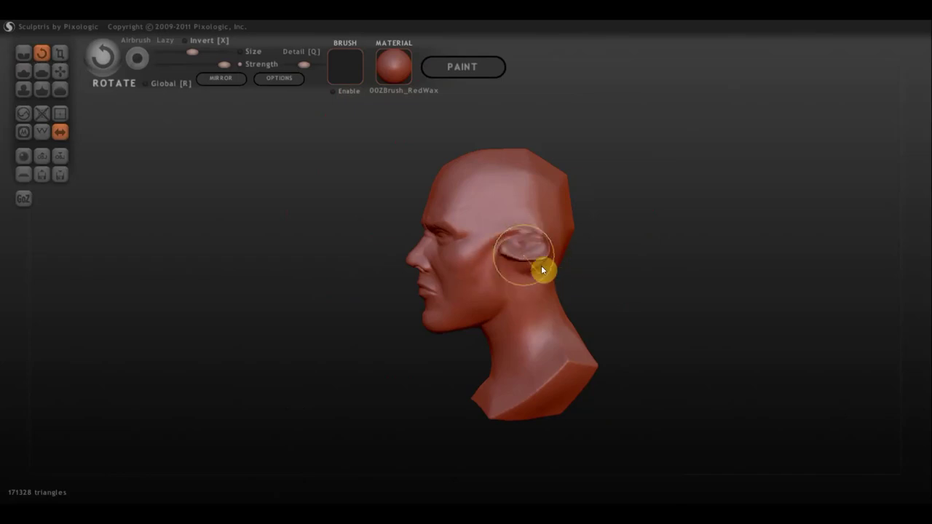
pyautogui.moveTo(543, 210); pyautogui.dragTo(504, 202)
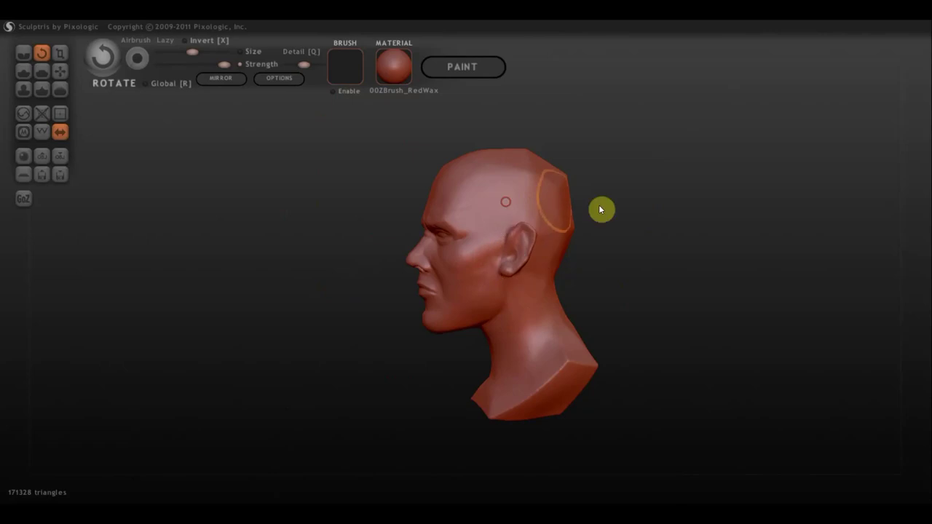
pyautogui.moveTo(628, 232); pyautogui.dragTo(770, 223)
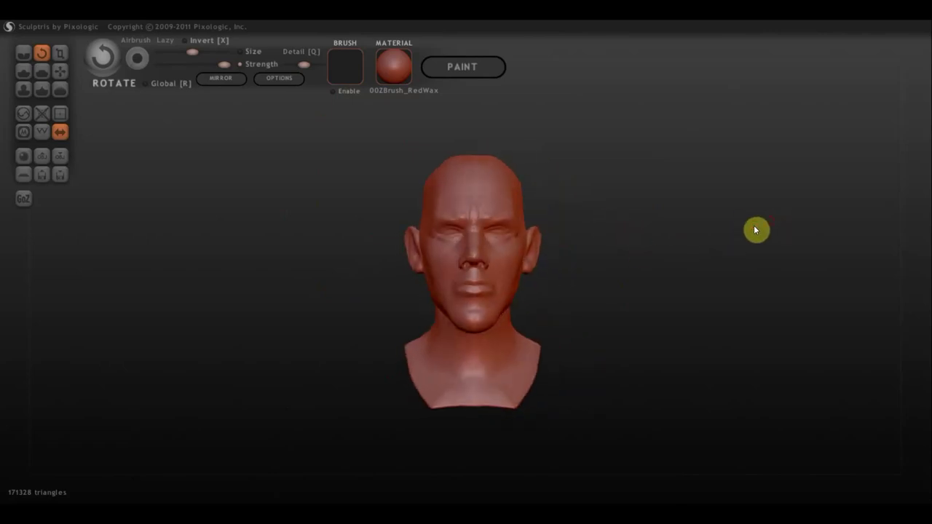
pyautogui.scroll(2, 667, 238)
pyautogui.scroll(1, 668, 238)
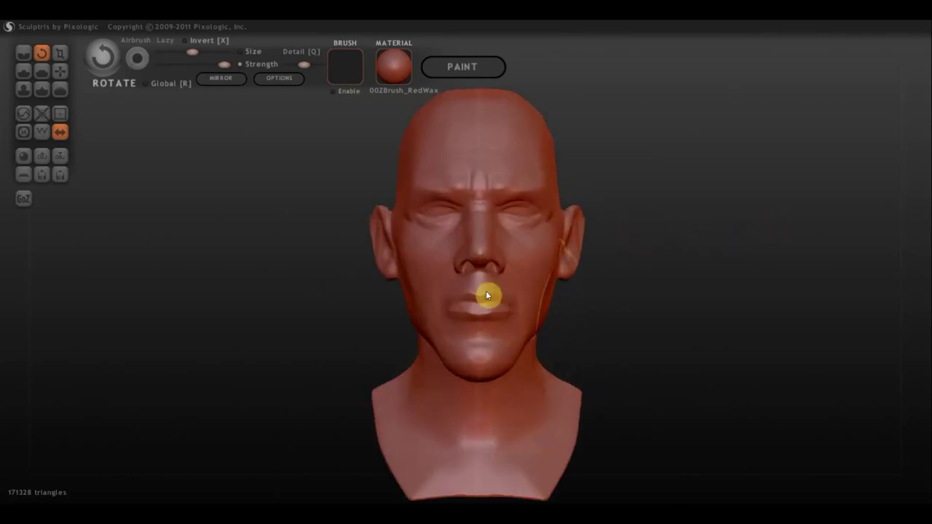
# - Build up the upper cheek near the ear with the Draw brush
pyautogui.click(22, 73)
pyautogui.moveTo(403, 358)
pyautogui.mouseDown()
pyautogui.moveTo(539, 367)
pyautogui.moveTo(506, 374)
pyautogui.moveTo(410, 339)
pyautogui.mouseUp()
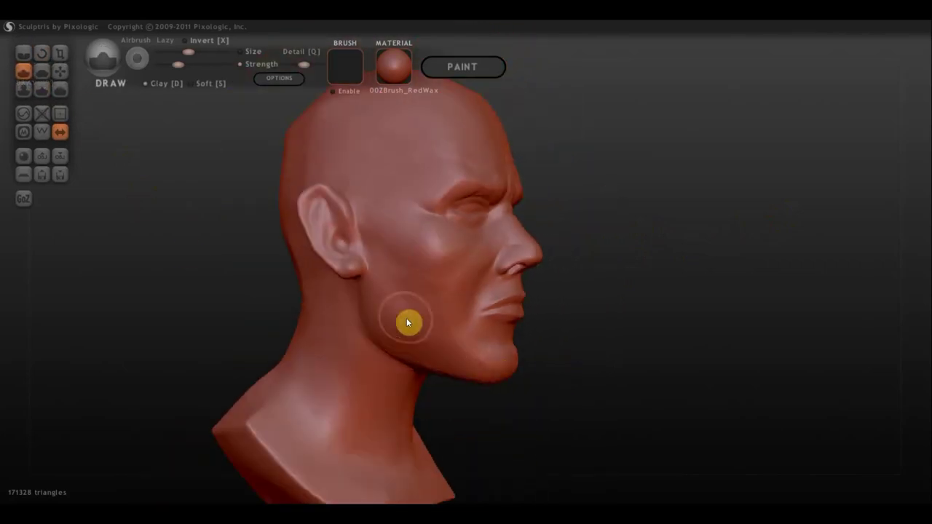
pyautogui.scroll(2, 473, 251)
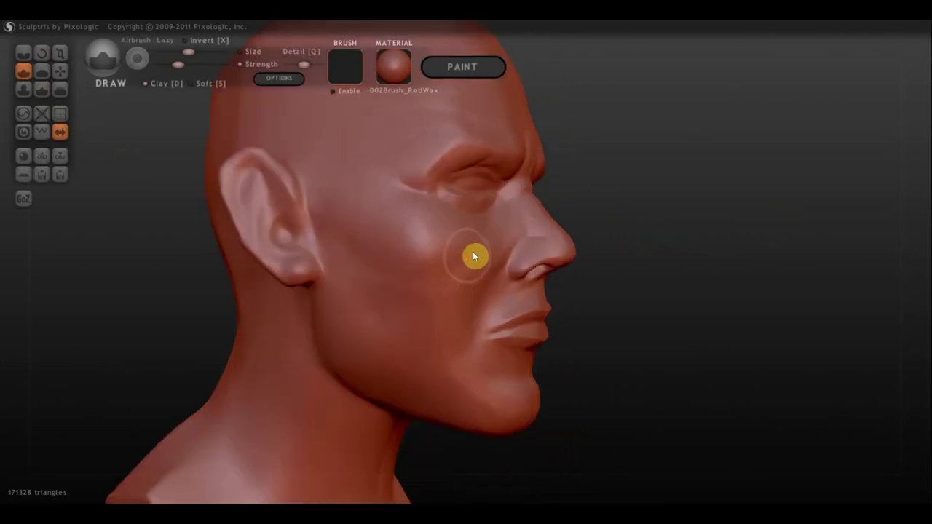
pyautogui.scroll(2, 514, 247)
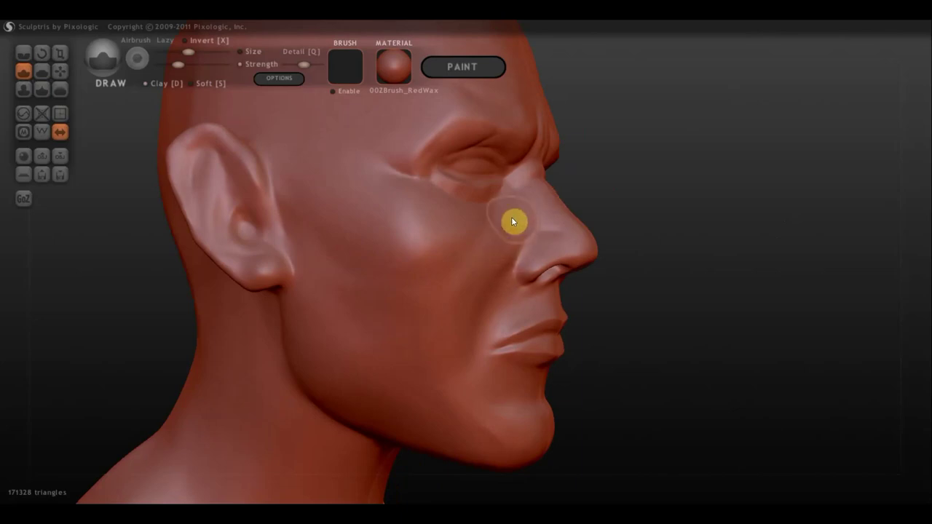
pyautogui.moveTo(306, 180)
pyautogui.mouseDown()
pyautogui.moveTo(391, 228)
pyautogui.moveTo(350, 220)
pyautogui.moveTo(395, 321)
pyautogui.mouseUp()
pyautogui.scroll(-3, 394, 321)
pyautogui.moveTo(454, 343); pyautogui.dragTo(319, 348, button='right')
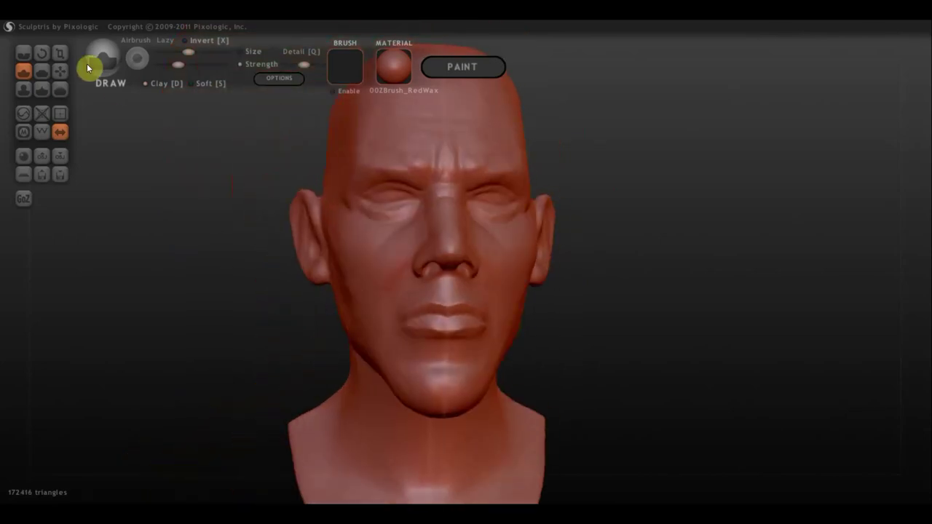
# - Pull the cheek beside the nostril up toward the nose with Grab
pyautogui.click(62, 72)
pyautogui.scroll(2, 334, 262)
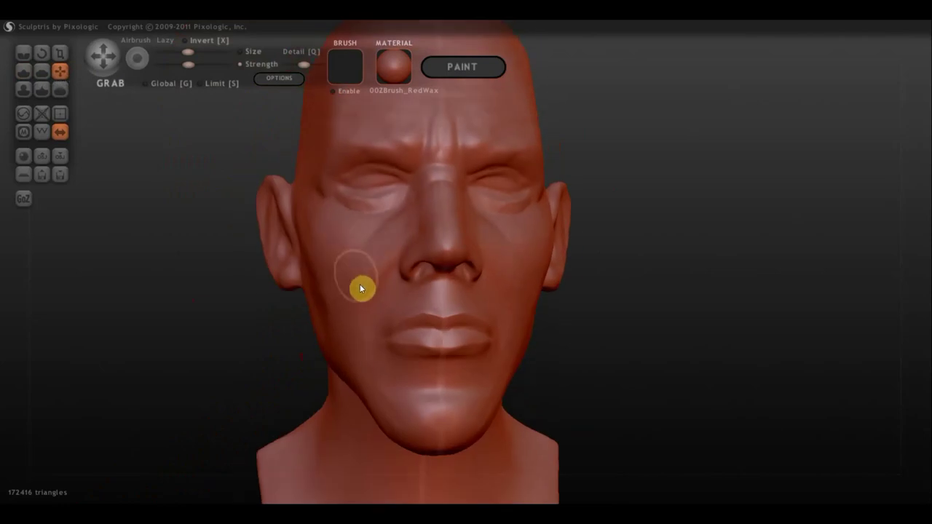
pyautogui.moveTo(380, 289); pyautogui.dragTo(386, 274)
pyautogui.click(24, 53)
pyautogui.moveTo(233, 227)
pyautogui.mouseDown()
pyautogui.moveTo(385, 285)
pyautogui.moveTo(398, 401)
pyautogui.mouseUp()
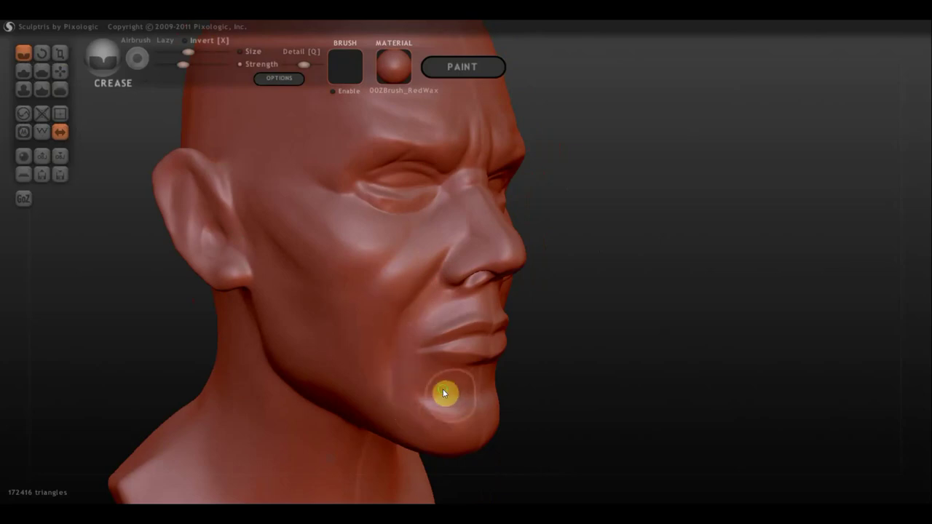
# - Draw a rounded bulge on the chin just under the lower lip
pyautogui.moveTo(443, 389); pyautogui.dragTo(450, 384, button='right')
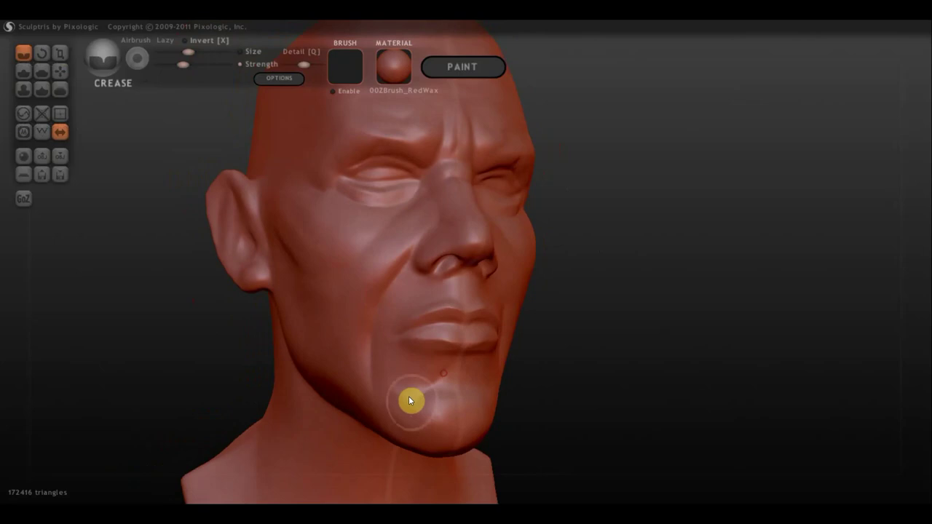
pyautogui.click(24, 70)
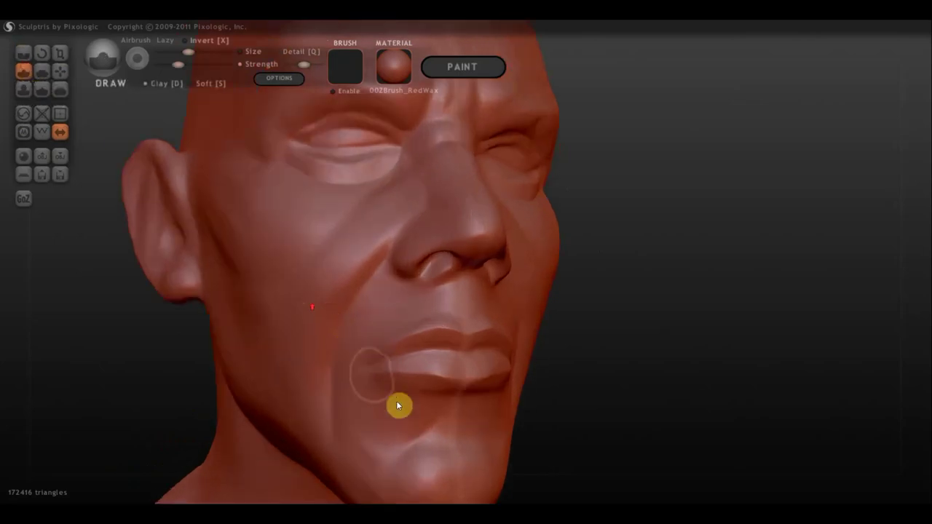
pyautogui.moveTo(390, 392); pyautogui.dragTo(432, 397, button='right')
pyautogui.moveTo(384, 381); pyautogui.dragTo(386, 392)
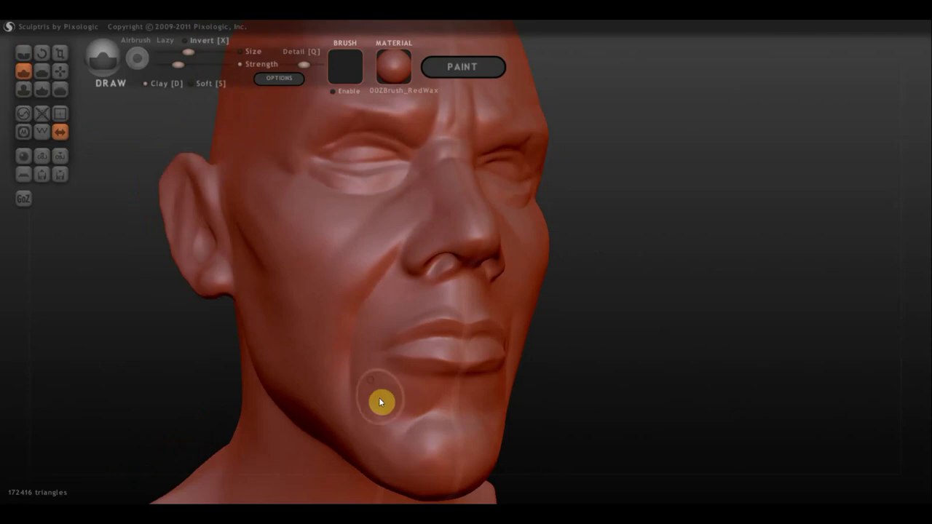
pyautogui.moveTo(396, 396)
pyautogui.mouseDown(button='right')
pyautogui.moveTo(426, 425)
pyautogui.moveTo(379, 424)
pyautogui.moveTo(581, 429)
pyautogui.mouseUp(button='right')
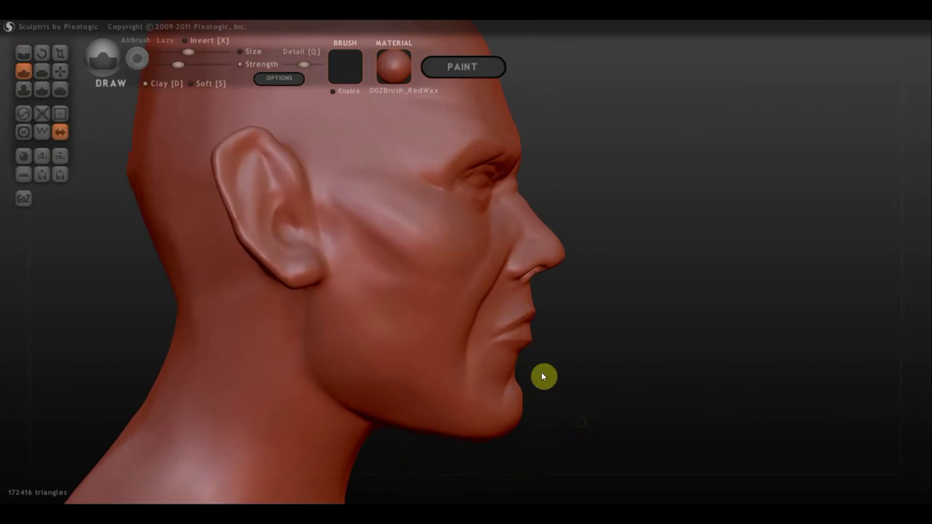
pyautogui.scroll(2, 541, 325)
pyautogui.scroll(2, 426, 323)
pyautogui.moveTo(425, 324); pyautogui.dragTo(374, 323, button='right')
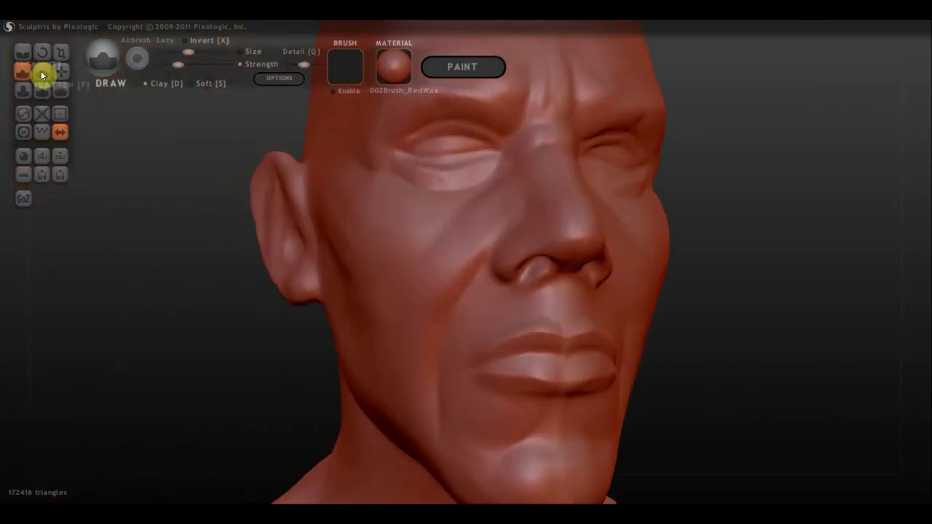
pyautogui.click(60, 71)
pyautogui.scroll(2, 382, 289)
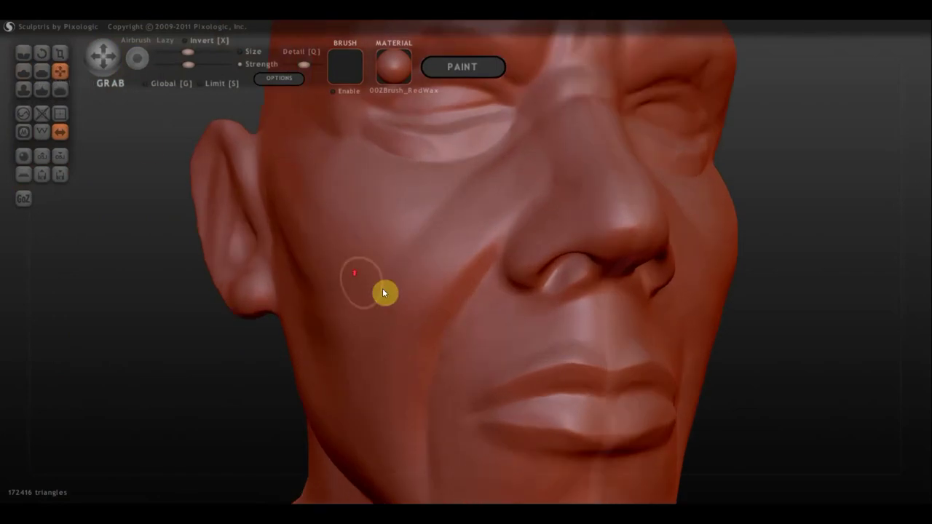
# - Reshape the lower lip by pulling it with Grab
pyautogui.scroll(-2, 589, 365)
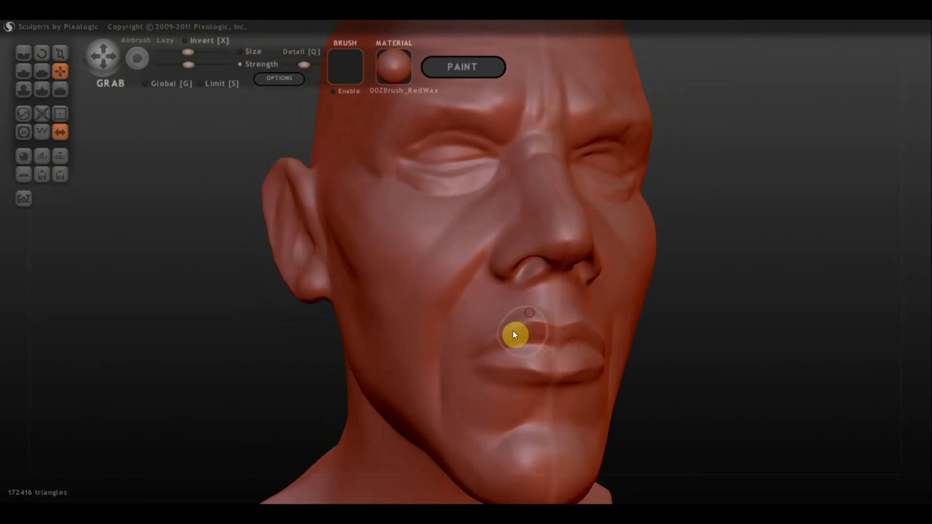
pyautogui.moveTo(480, 334)
pyautogui.mouseDown(button='right')
pyautogui.moveTo(454, 337)
pyautogui.moveTo(498, 318)
pyautogui.mouseUp(button='right')
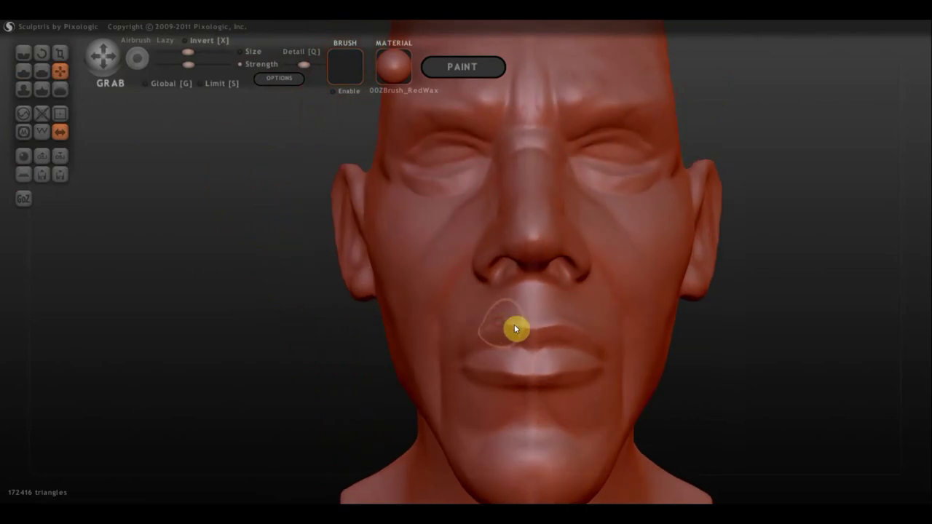
pyautogui.moveTo(513, 380); pyautogui.dragTo(489, 375)
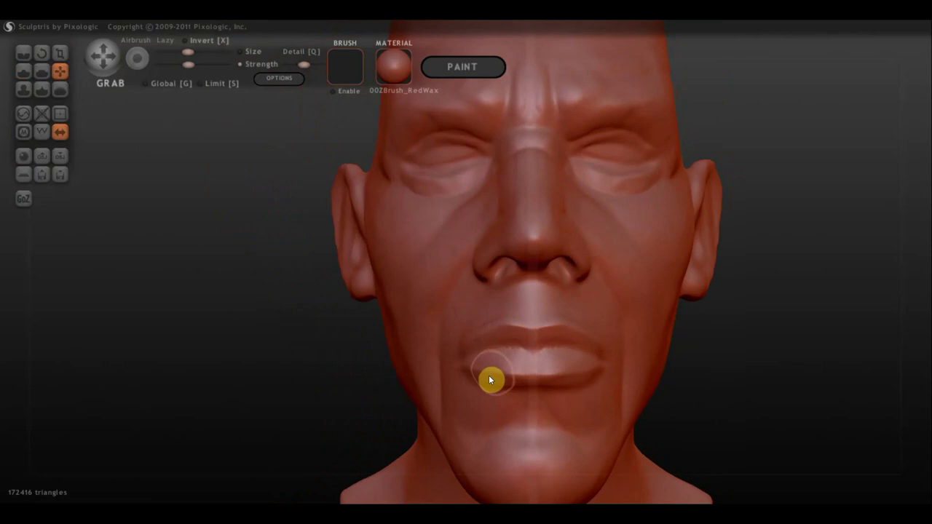
pyautogui.moveTo(485, 378)
pyautogui.mouseDown(button='right')
pyautogui.moveTo(515, 443)
pyautogui.moveTo(490, 382)
pyautogui.mouseUp(button='right')
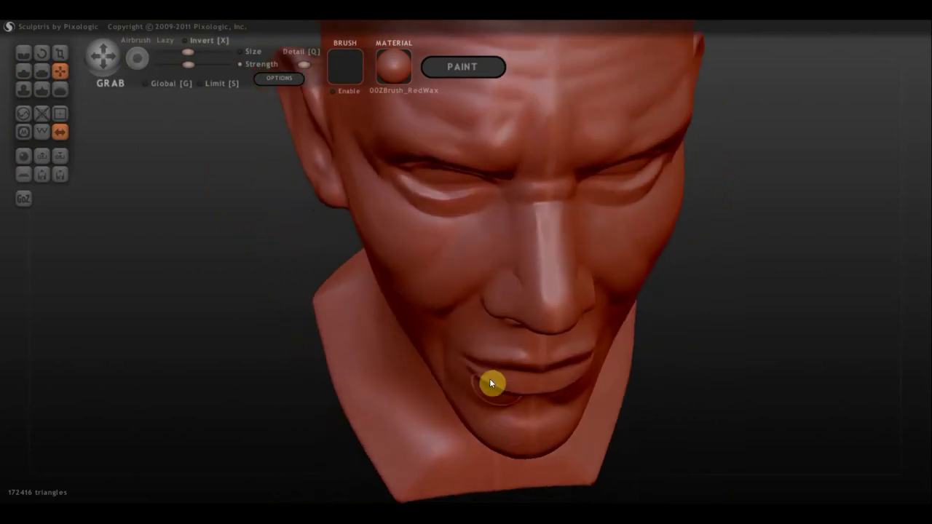
pyautogui.moveTo(487, 384)
pyautogui.mouseDown(button='right')
pyautogui.moveTo(474, 308)
pyautogui.moveTo(489, 302)
pyautogui.moveTo(641, 319)
pyautogui.mouseUp(button='right')
pyautogui.scroll(2, 539, 342)
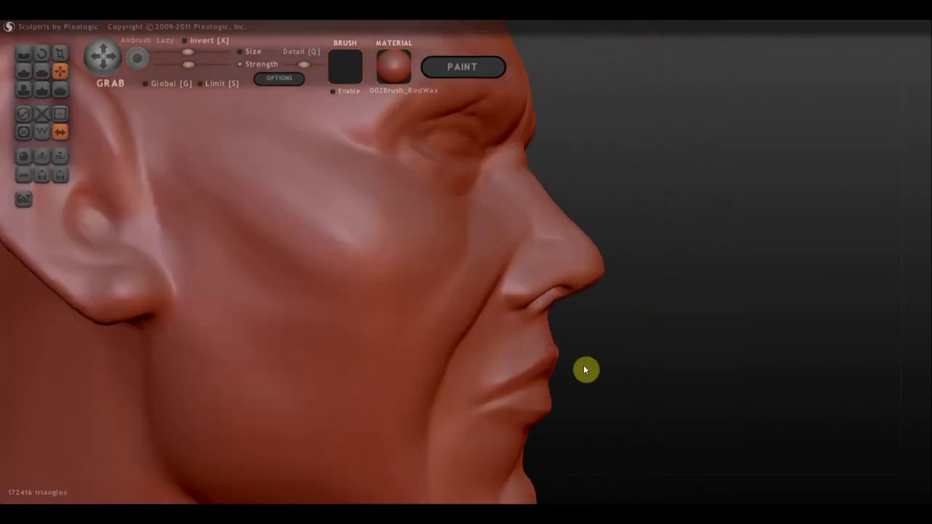
pyautogui.scroll(-2, 566, 373)
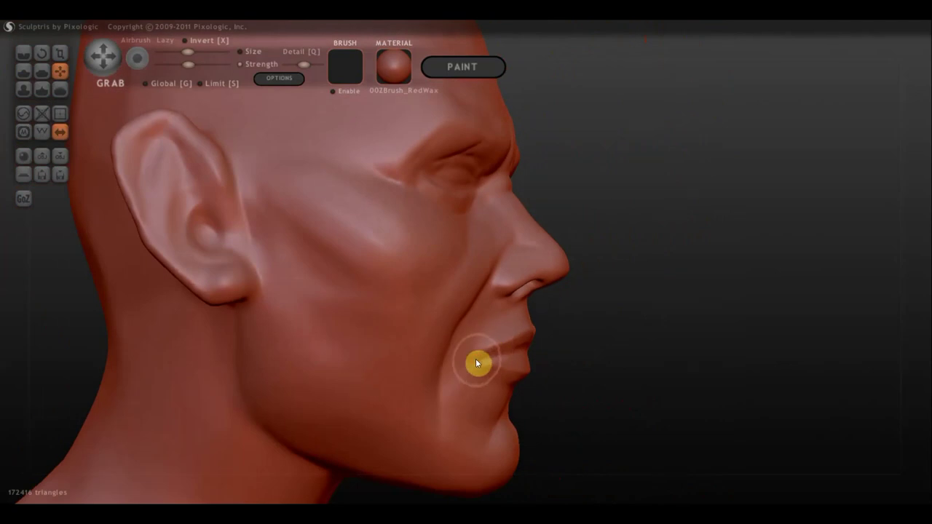
# - Carve a deeper Crease along the cheek's nasolabial fold
pyautogui.click(24, 53)
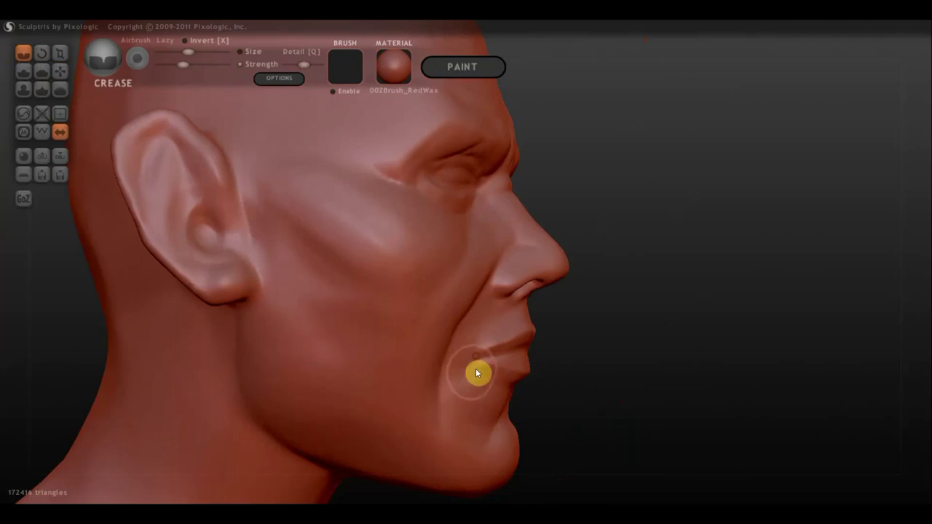
pyautogui.moveTo(485, 366); pyautogui.dragTo(302, 362, button='right')
pyautogui.moveTo(490, 293); pyautogui.dragTo(405, 278, button='right')
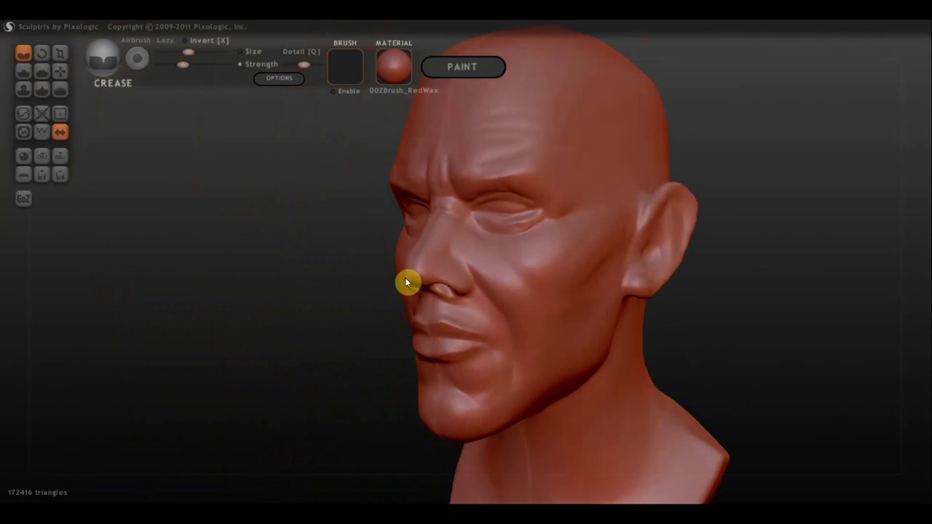
pyautogui.moveTo(616, 247)
pyautogui.mouseDown()
pyautogui.moveTo(516, 316)
pyautogui.moveTo(476, 270)
pyautogui.moveTo(511, 315)
pyautogui.mouseUp()
pyautogui.moveTo(510, 315)
pyautogui.mouseDown(button='right')
pyautogui.moveTo(628, 308)
pyautogui.moveTo(512, 306)
pyautogui.mouseUp(button='right')
pyautogui.scroll(3, 511, 306)
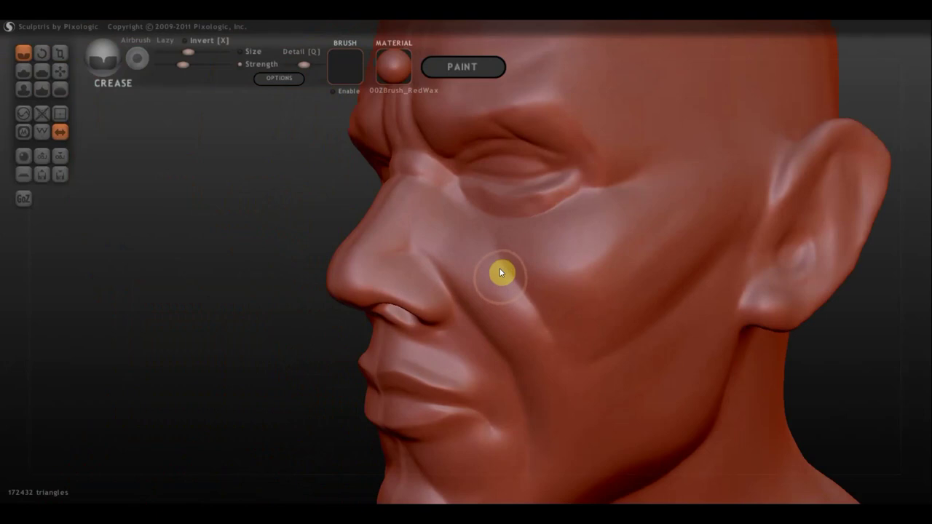
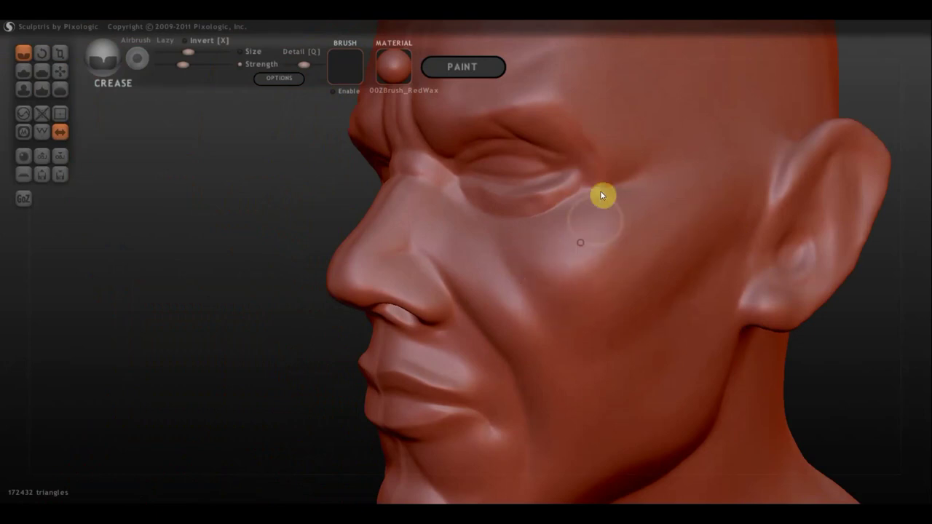
# - Crease the skin near the inner eye corner and the forehead above the brows
pyautogui.moveTo(635, 206)
pyautogui.mouseDown(button='right')
pyautogui.moveTo(745, 206)
pyautogui.moveTo(529, 268)
pyautogui.mouseUp(button='right')
pyautogui.scroll(3, 527, 267)
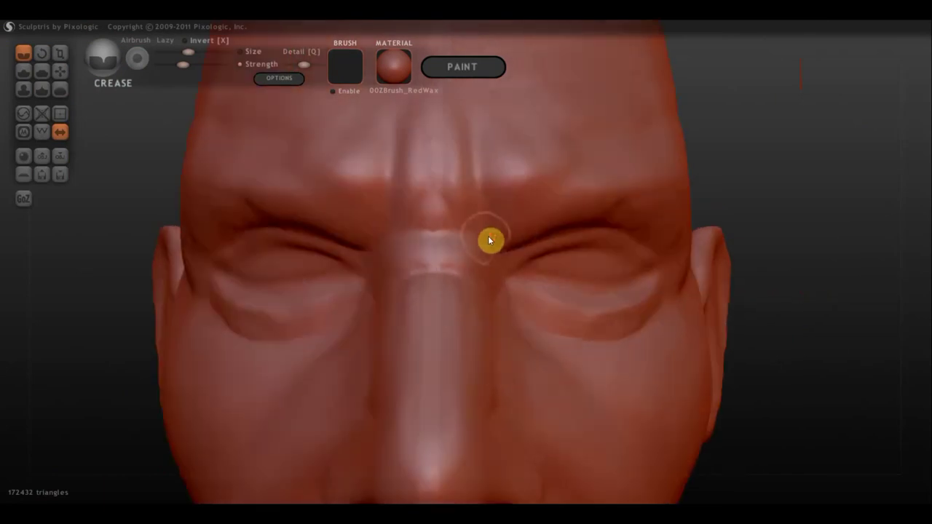
pyautogui.scroll(-1, 493, 236)
pyautogui.moveTo(532, 243); pyautogui.dragTo(495, 250)
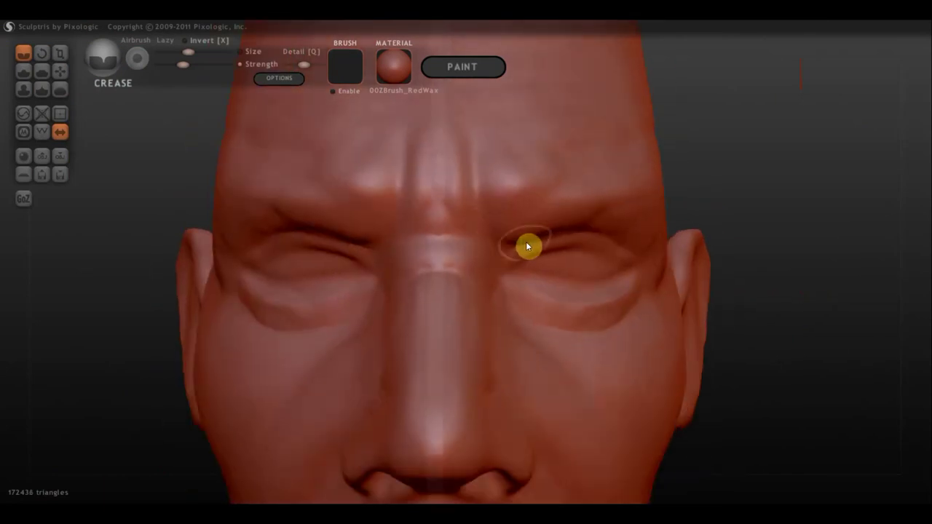
pyautogui.moveTo(501, 241)
pyautogui.mouseDown()
pyautogui.moveTo(480, 216)
pyautogui.moveTo(479, 163)
pyautogui.moveTo(493, 139)
pyautogui.moveTo(485, 147)
pyautogui.mouseUp()
# - Deepen creases across the nose bridge and beside the right eye
pyautogui.moveTo(475, 249); pyautogui.dragTo(420, 255)
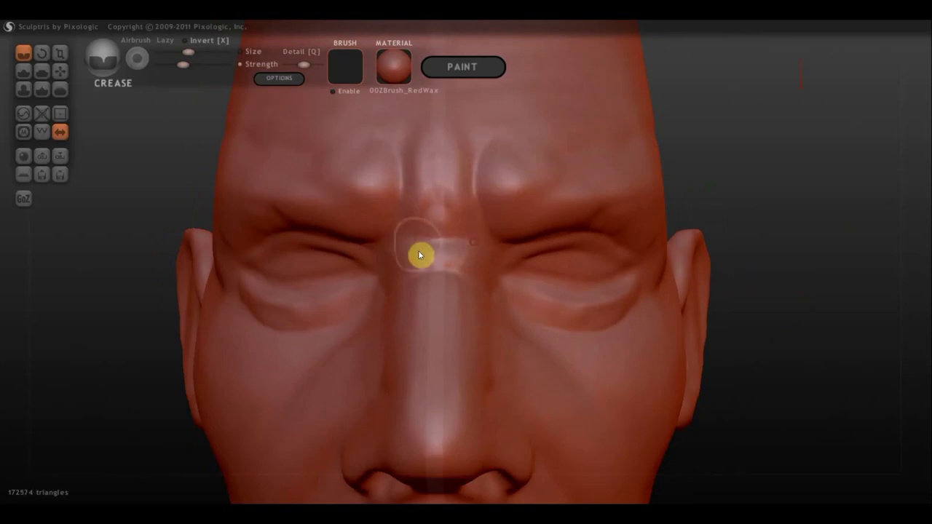
pyautogui.moveTo(510, 263)
pyautogui.mouseDown(button='right')
pyautogui.moveTo(488, 246)
pyautogui.moveTo(498, 249)
pyautogui.mouseUp(button='right')
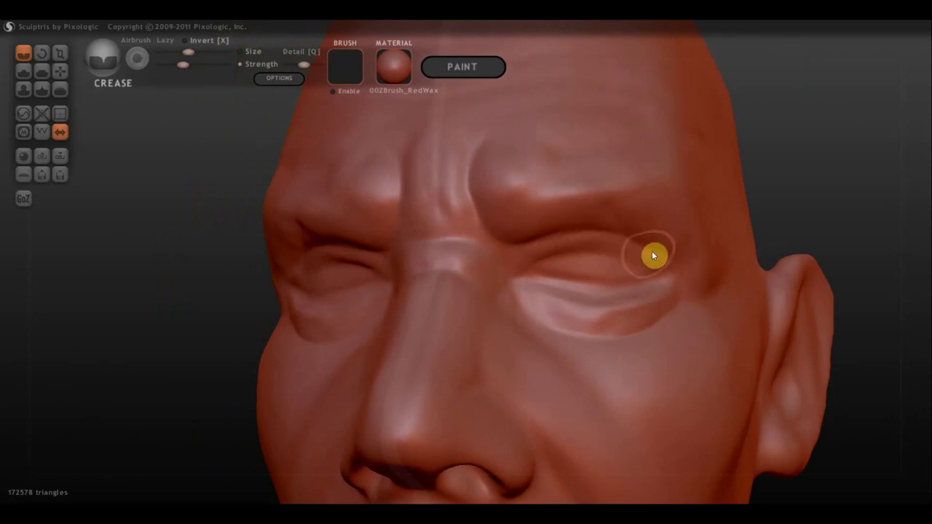
pyautogui.moveTo(624, 245); pyautogui.dragTo(656, 244)
pyautogui.moveTo(643, 222)
pyautogui.mouseDown(button='right')
pyautogui.moveTo(576, 252)
pyautogui.moveTo(597, 235)
pyautogui.mouseUp(button='right')
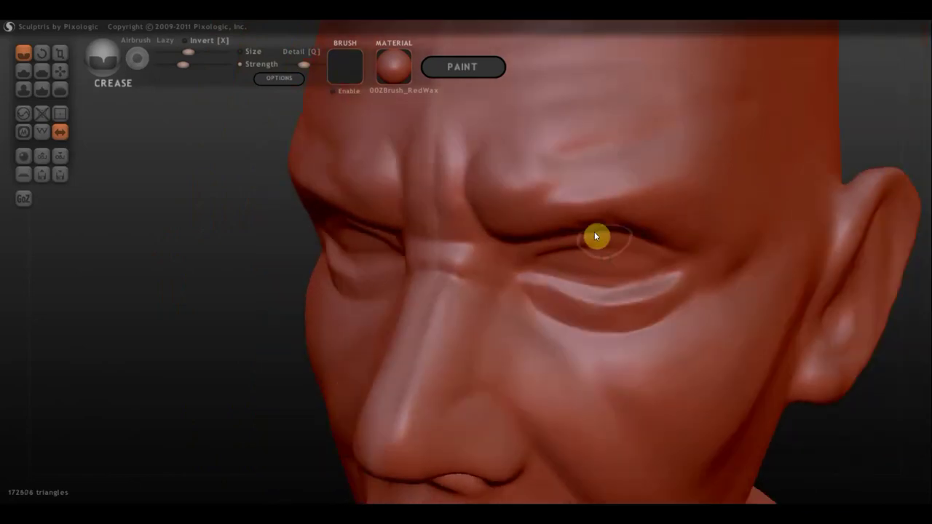
pyautogui.click(41, 71)
# - Flatten the brow near the inner eye, then smooth the outer eye corner and lower lid
pyautogui.moveTo(208, 89); pyautogui.dragTo(568, 202, button='right')
pyautogui.moveTo(569, 202)
pyautogui.mouseDown()
pyautogui.moveTo(518, 220)
pyautogui.moveTo(526, 230)
pyautogui.moveTo(507, 238)
pyautogui.mouseUp()
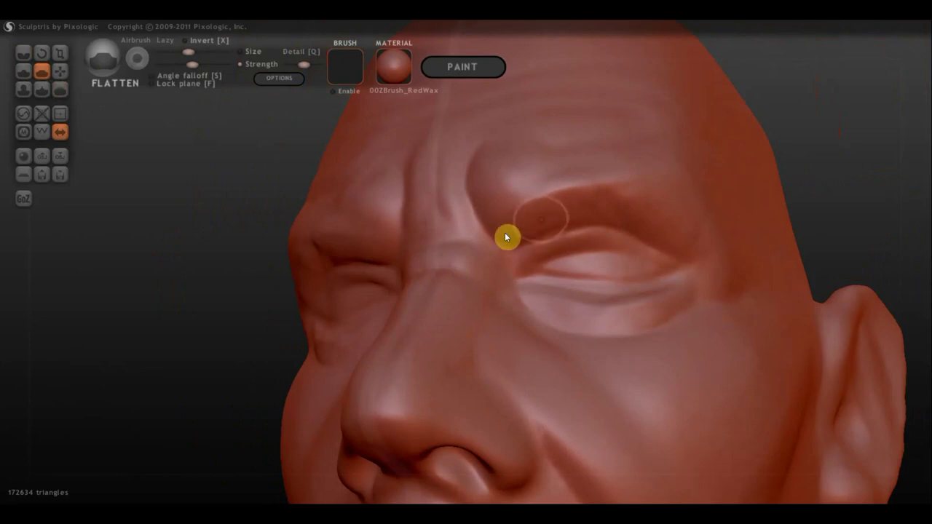
pyautogui.moveTo(627, 202)
pyautogui.mouseDown()
pyautogui.moveTo(616, 200)
pyautogui.moveTo(709, 260)
pyautogui.moveTo(638, 209)
pyautogui.moveTo(692, 243)
pyautogui.moveTo(699, 229)
pyautogui.moveTo(668, 196)
pyautogui.moveTo(691, 243)
pyautogui.mouseUp()
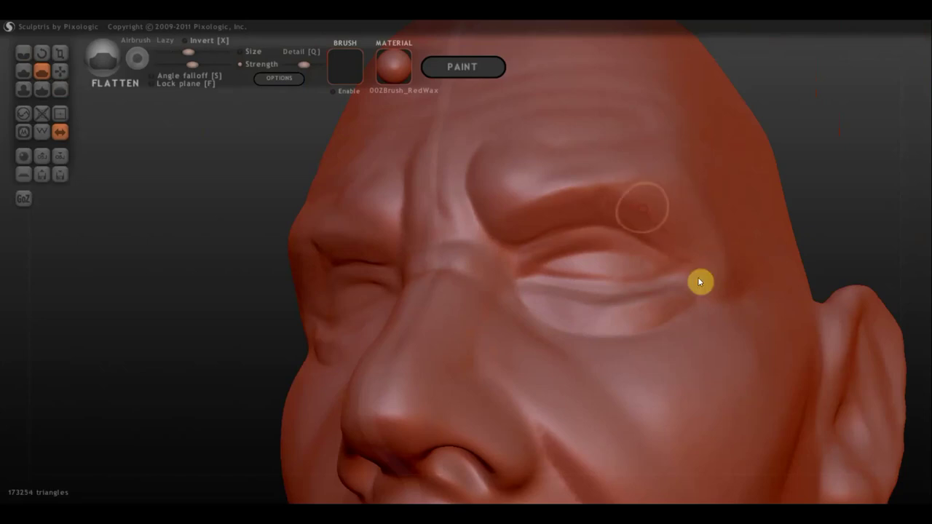
pyautogui.moveTo(691, 250); pyautogui.dragTo(593, 279, button='right')
pyautogui.scroll(3, 646, 268)
pyautogui.moveTo(645, 269)
pyautogui.mouseDown()
pyautogui.moveTo(641, 258)
pyautogui.moveTo(692, 264)
pyautogui.moveTo(723, 242)
pyautogui.moveTo(753, 279)
pyautogui.moveTo(658, 209)
pyautogui.moveTo(597, 203)
pyautogui.moveTo(692, 254)
pyautogui.mouseUp()
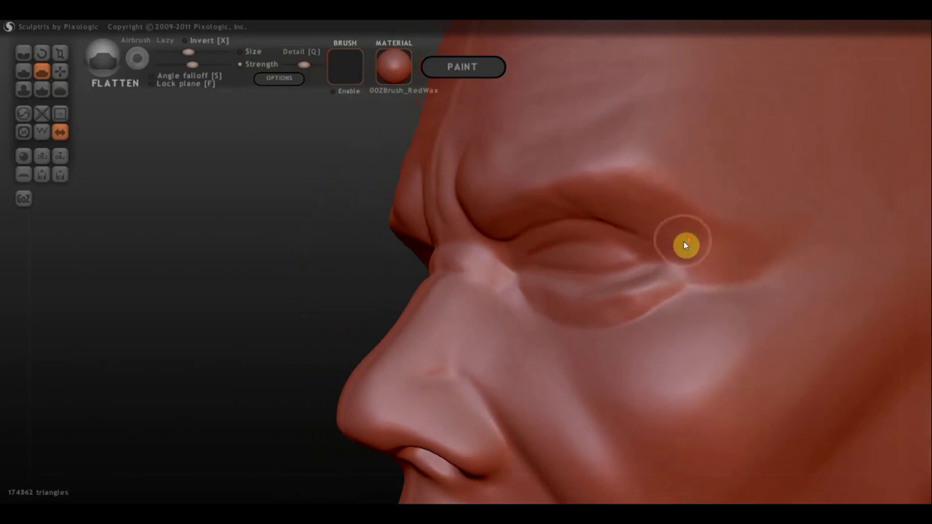
# - Flatten the brow ridge and a small patch across the brow from a profile angle
pyautogui.moveTo(683, 240); pyautogui.dragTo(679, 265, button='right')
pyautogui.moveTo(556, 203); pyautogui.dragTo(622, 194)
pyautogui.moveTo(689, 260)
pyautogui.mouseDown(button='right')
pyautogui.moveTo(740, 294)
pyautogui.moveTo(643, 214)
pyautogui.mouseUp(button='right')
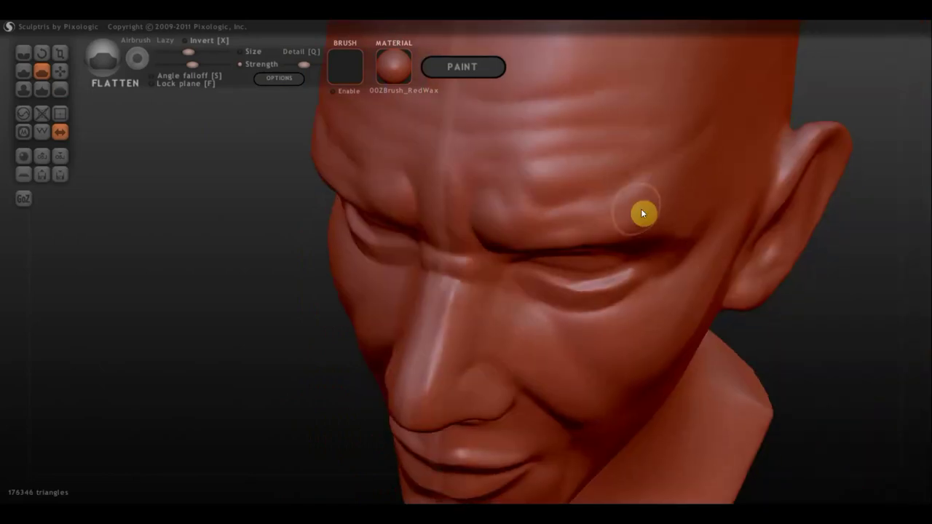
pyautogui.moveTo(616, 225)
pyautogui.mouseDown()
pyautogui.moveTo(547, 233)
pyautogui.moveTo(481, 208)
pyautogui.mouseUp()
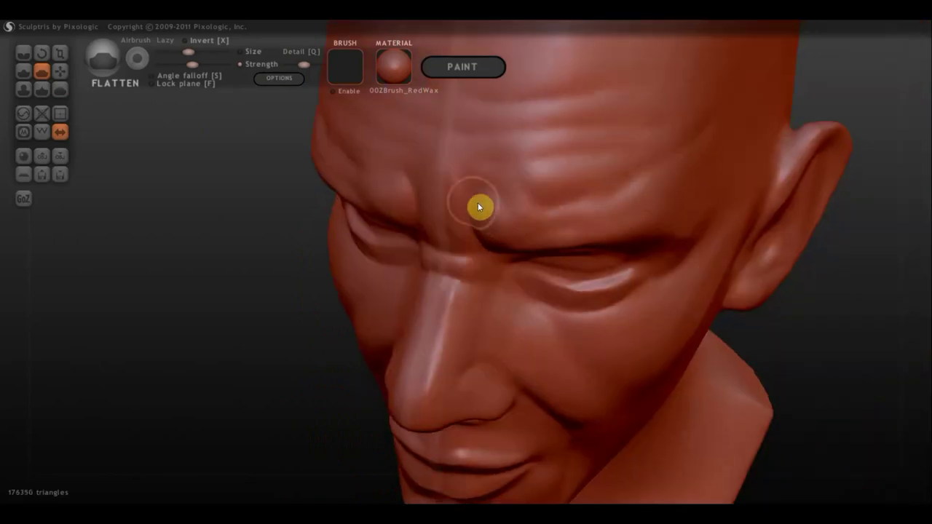
# - With the Draw brush, build up the brow and push its fold lower over the eyelid
pyautogui.click(24, 71)
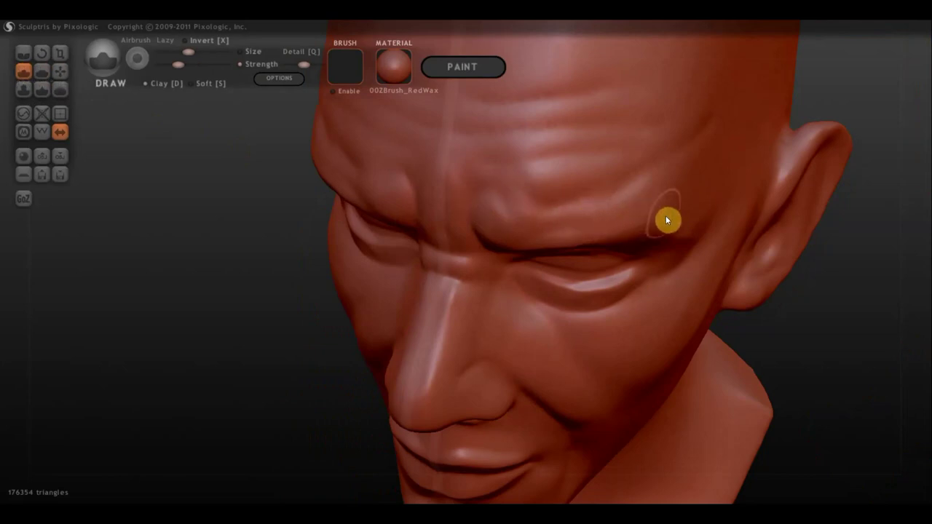
pyautogui.moveTo(681, 218); pyautogui.dragTo(643, 227)
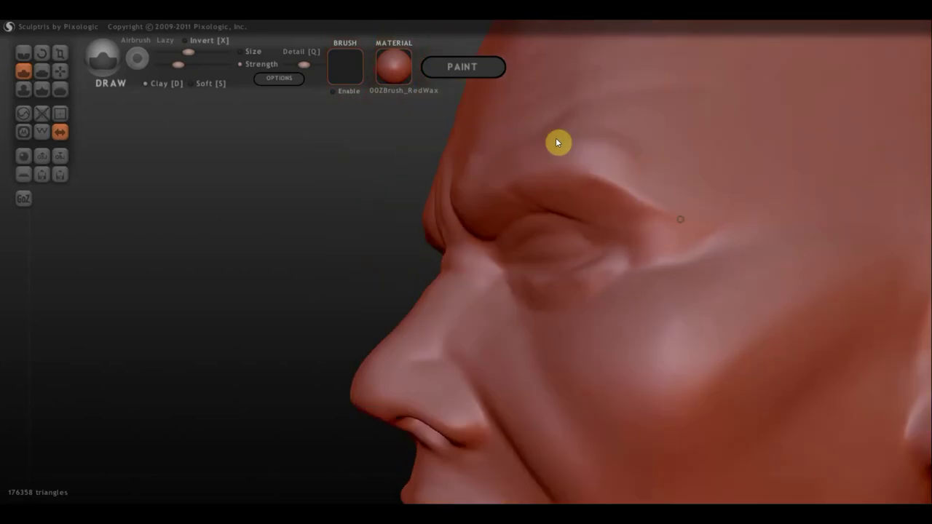
pyautogui.moveTo(558, 142); pyautogui.dragTo(591, 156)
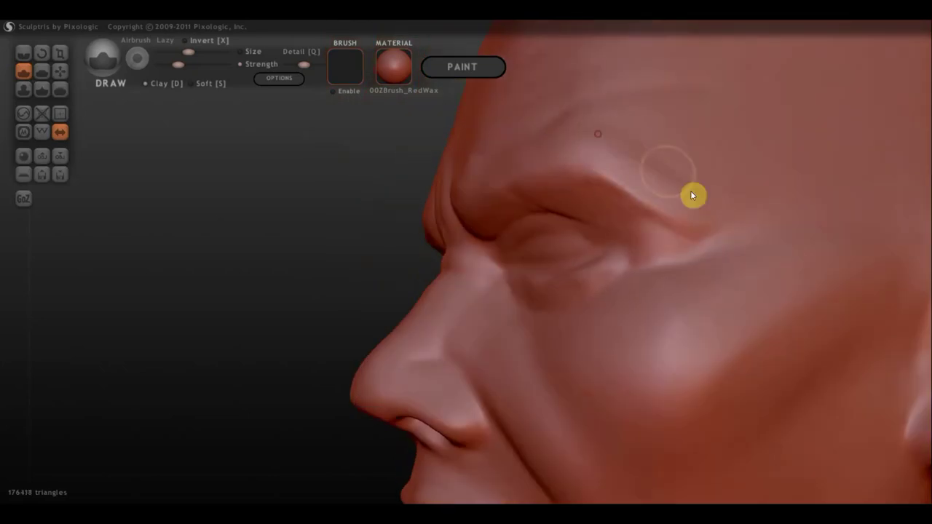
pyautogui.moveTo(740, 231); pyautogui.dragTo(683, 223)
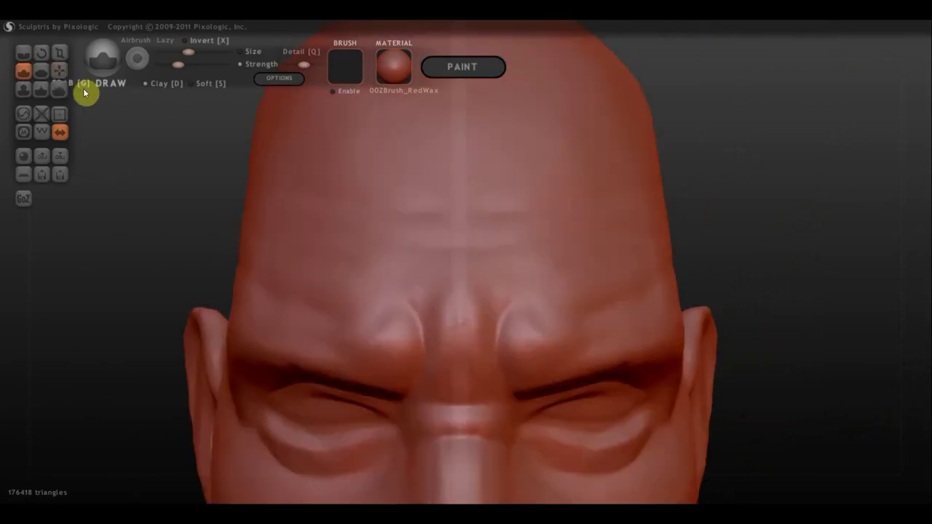
# - Turn off Clay mode and smooth out the forehead wrinkles
pyautogui.click(144, 82)
pyautogui.scroll(-3, 463, 228)
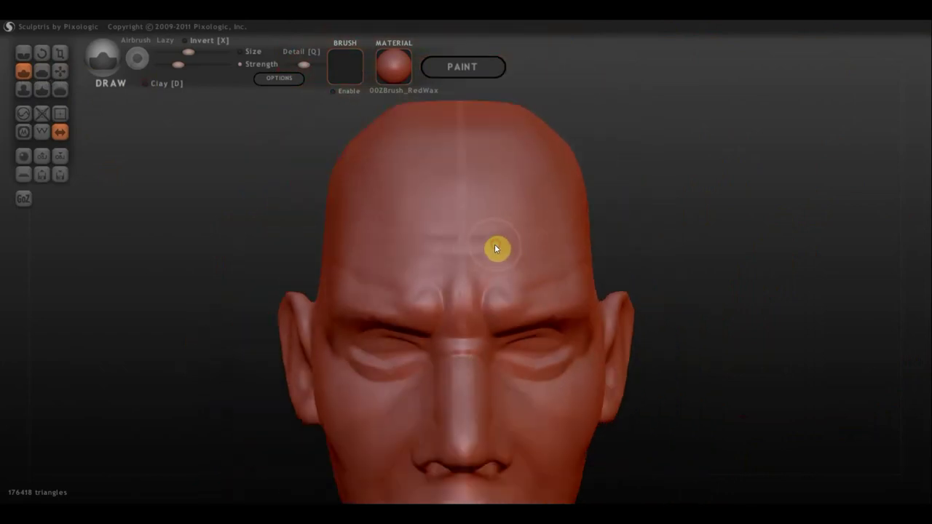
pyautogui.moveTo(496, 260)
pyautogui.keyDown('shift'); pyautogui.mouseDown()
pyautogui.moveTo(478, 225)
pyautogui.moveTo(525, 216)
pyautogui.moveTo(567, 235)
pyautogui.moveTo(608, 164)
pyautogui.moveTo(602, 197)
pyautogui.moveTo(381, 272)
pyautogui.mouseUp(); pyautogui.keyUp('shift')
pyautogui.scroll(-3, 610, 248)
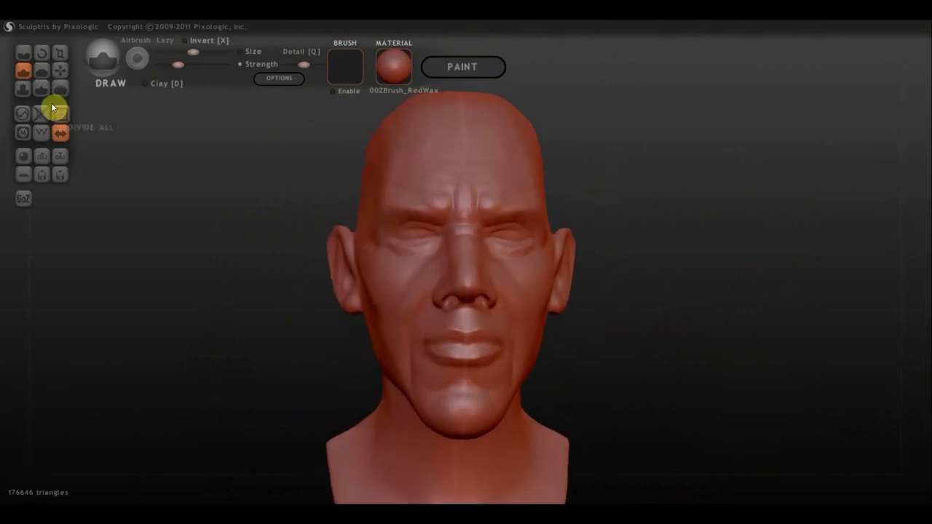
pyautogui.click(60, 70)
# - With the Grab brush, pull the forehead ridge down toward the brow from a front view
pyautogui.moveTo(204, 221); pyautogui.dragTo(340, 285)
pyautogui.scroll(2, 383, 315)
pyautogui.moveTo(383, 316)
pyautogui.mouseDown(button='right')
pyautogui.moveTo(427, 349)
pyautogui.moveTo(387, 367)
pyautogui.moveTo(277, 343)
pyautogui.moveTo(153, 294)
pyautogui.mouseUp(button='right')
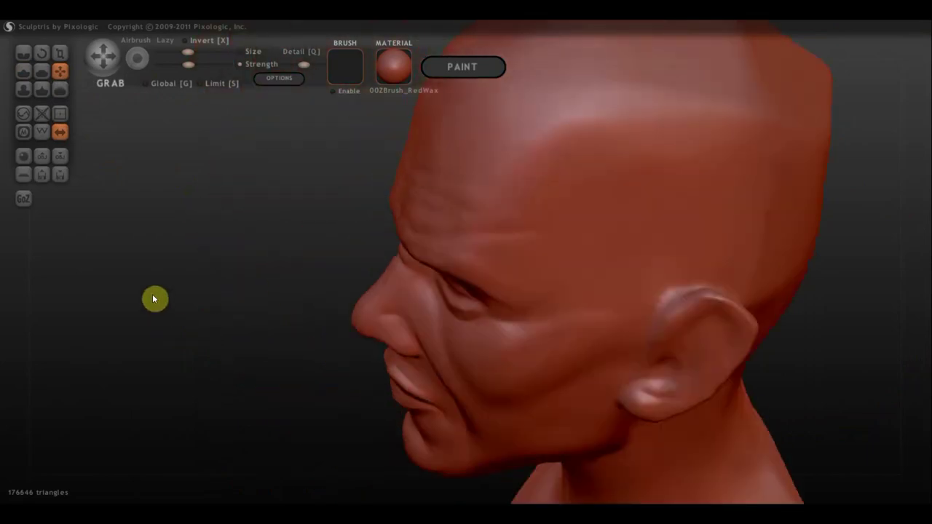
pyautogui.scroll(-3, 153, 294)
pyautogui.scroll(-2, 430, 312)
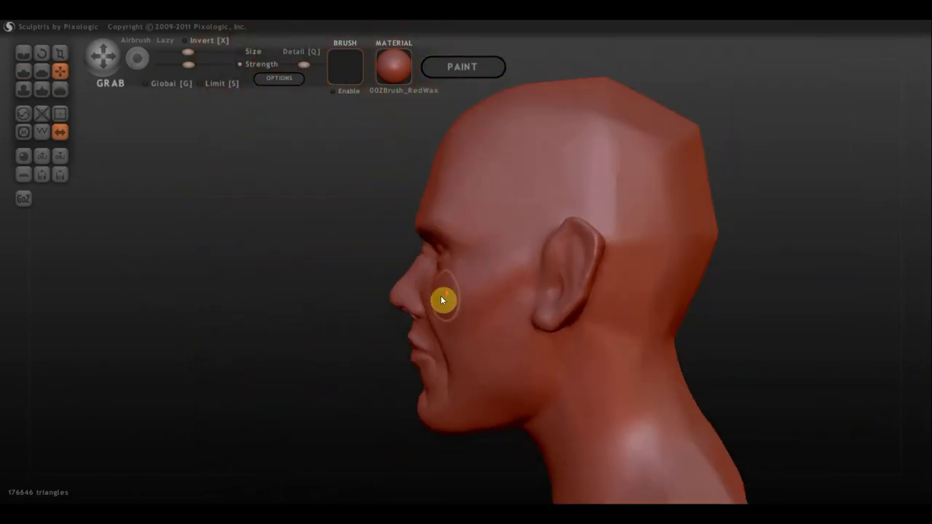
pyautogui.scroll(-2, 441, 297)
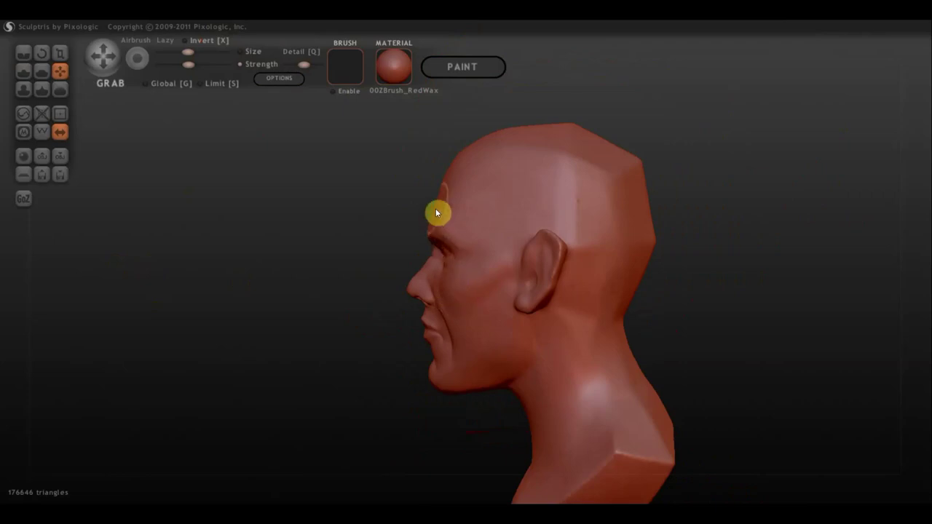
pyautogui.moveTo(502, 225)
pyautogui.mouseDown(button='right')
pyautogui.moveTo(639, 208)
pyautogui.moveTo(670, 222)
pyautogui.moveTo(496, 268)
pyautogui.moveTo(492, 300)
pyautogui.moveTo(437, 222)
pyautogui.mouseUp(button='right')
pyautogui.scroll(2, 437, 222)
pyautogui.scroll(2, 434, 183)
pyautogui.moveTo(434, 183); pyautogui.dragTo(410, 208)
# - Orbit the head through three-quarter and profile views to check the shape
pyautogui.moveTo(269, 235)
pyautogui.mouseDown(button='right')
pyautogui.moveTo(393, 241)
pyautogui.moveTo(316, 241)
pyautogui.moveTo(357, 275)
pyautogui.moveTo(418, 264)
pyautogui.moveTo(410, 262)
pyautogui.mouseUp(button='right')
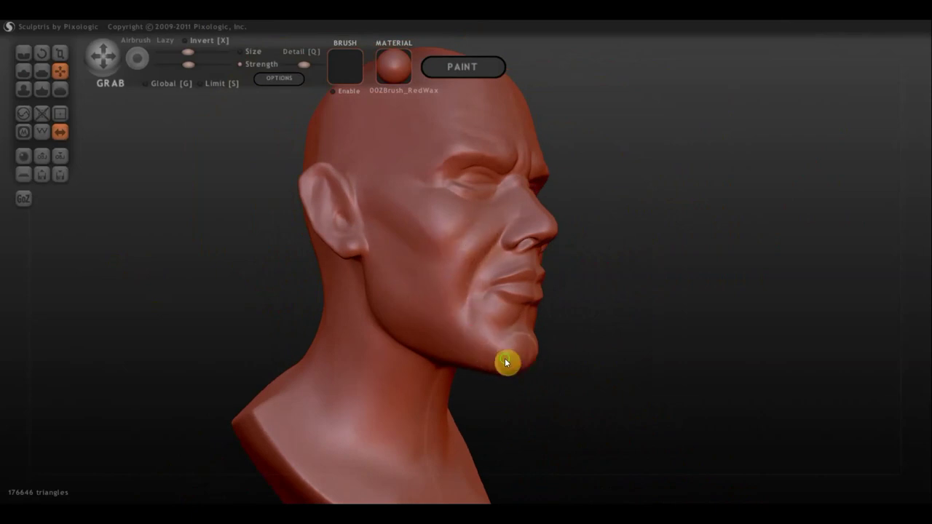
pyautogui.moveTo(505, 362); pyautogui.dragTo(454, 354, button='right')
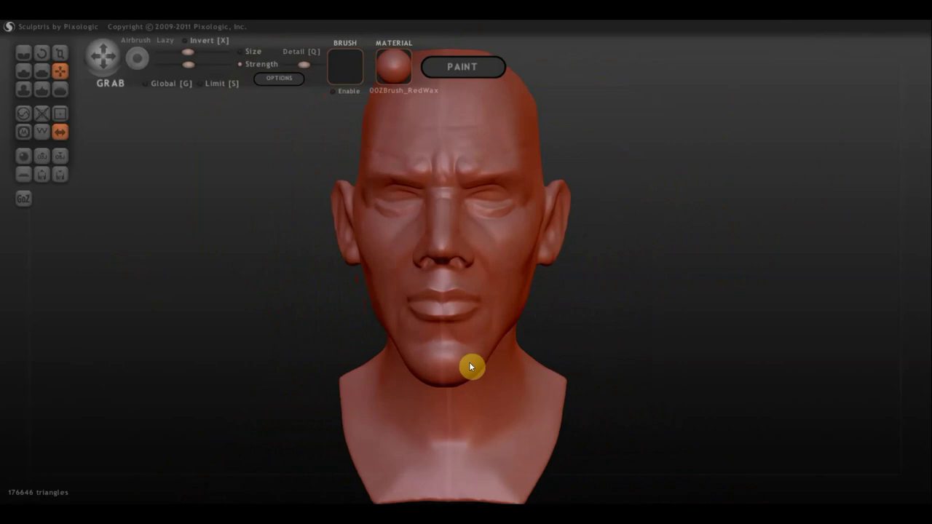
pyautogui.moveTo(375, 296)
pyautogui.mouseDown(button='right')
pyautogui.moveTo(487, 301)
pyautogui.moveTo(460, 262)
pyautogui.mouseUp(button='right')
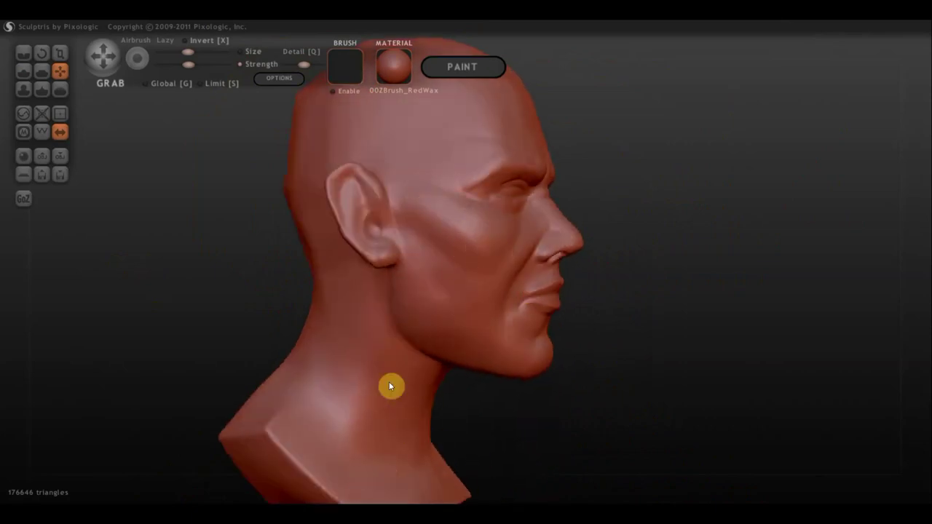
pyautogui.scroll(-3, 438, 215)
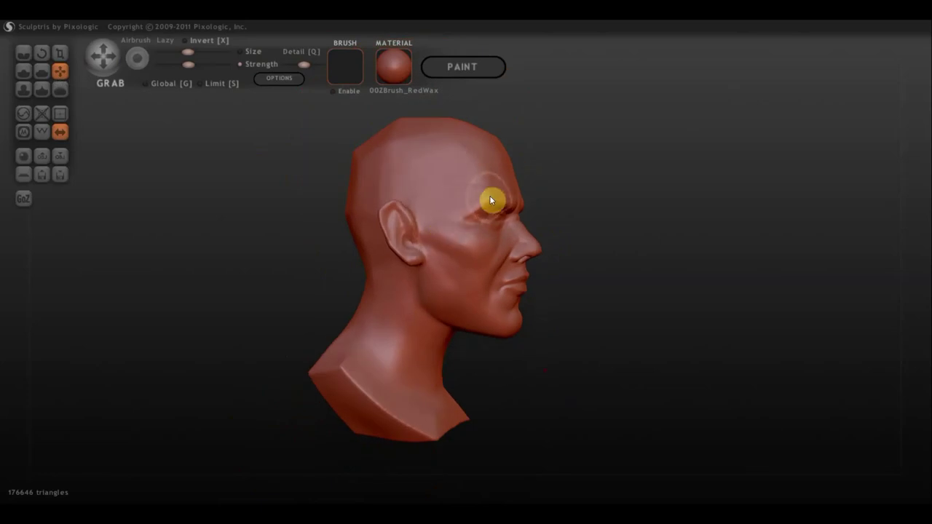
pyautogui.moveTo(482, 183); pyautogui.dragTo(408, 194, button='right')
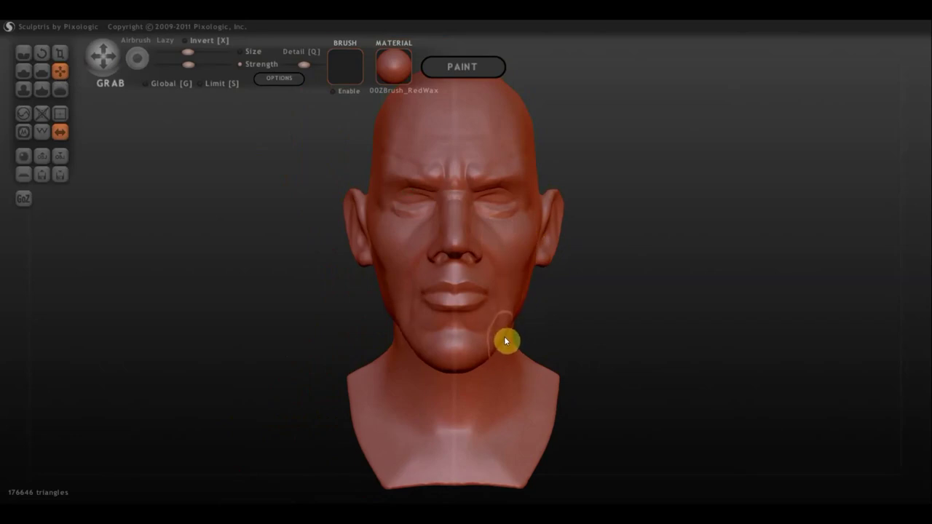
pyautogui.moveTo(504, 336); pyautogui.dragTo(497, 331, button='right')
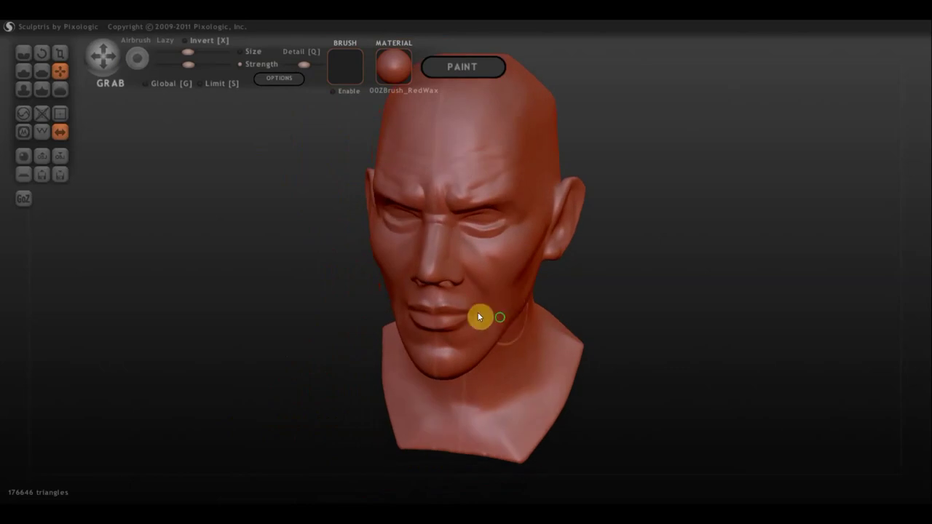
pyautogui.moveTo(512, 320); pyautogui.dragTo(375, 275, button='right')
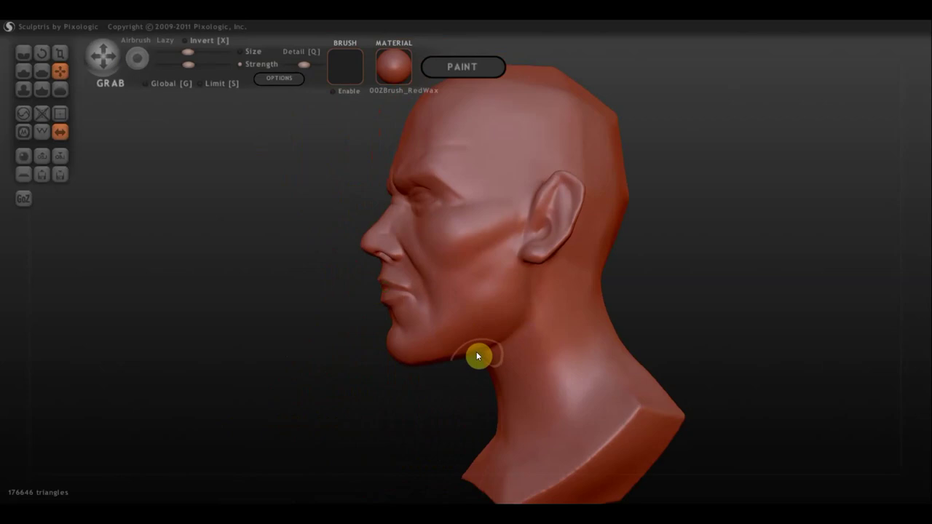
pyautogui.scroll(-3, 477, 356)
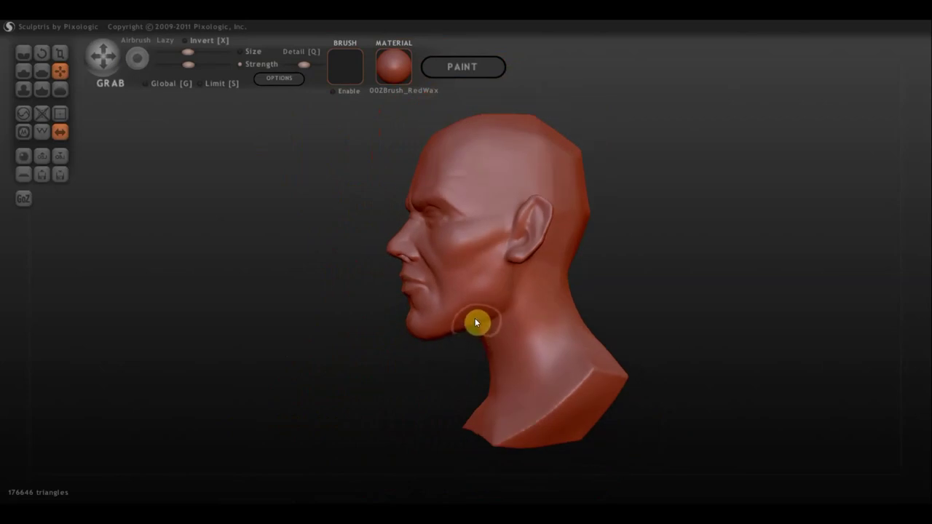
# - Grab the jaw and cheek to reshape the jawline and remove the chin bulge
pyautogui.moveTo(467, 297); pyautogui.dragTo(484, 271)
pyautogui.moveTo(454, 289); pyautogui.dragTo(441, 292, button='right')
pyautogui.scroll(3, 442, 291)
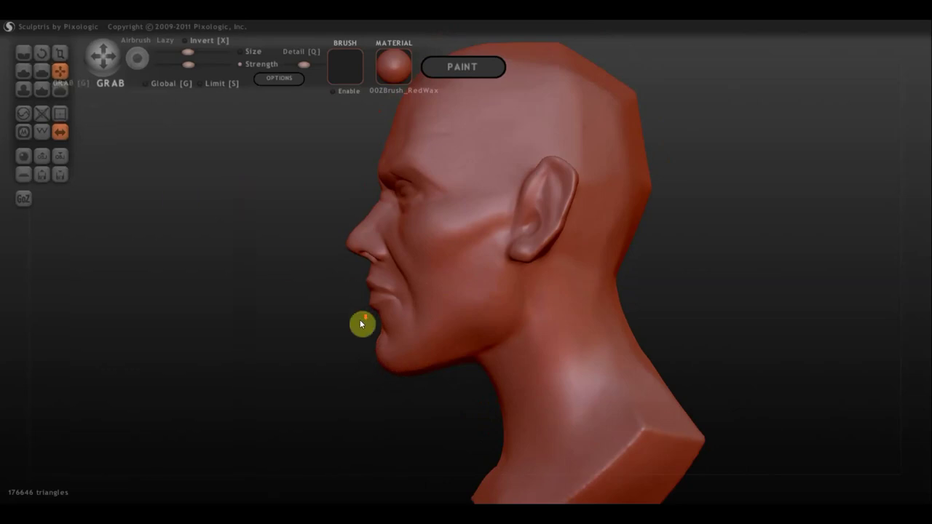
pyautogui.scroll(-3, 408, 327)
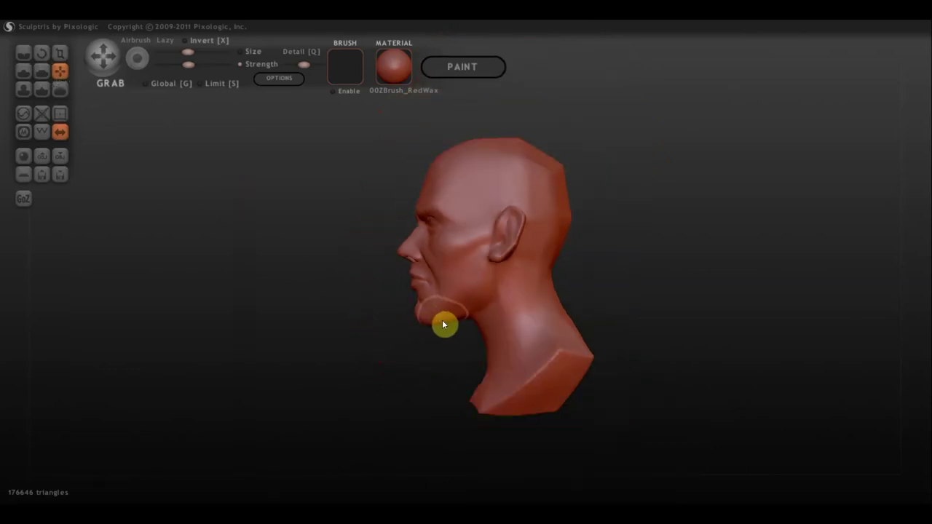
pyautogui.moveTo(445, 321); pyautogui.dragTo(421, 319)
# - Orbit around the head, including profile and top views, to inspect the jaw
pyautogui.moveTo(416, 285); pyautogui.dragTo(527, 312, button='right')
pyautogui.scroll(3, 526, 311)
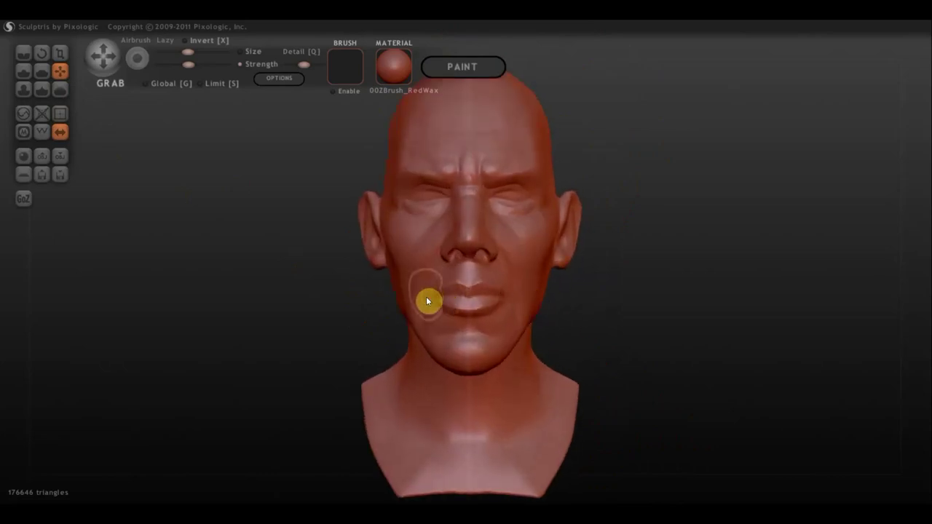
pyautogui.moveTo(481, 304)
pyautogui.mouseDown(button='right')
pyautogui.moveTo(587, 297)
pyautogui.moveTo(638, 311)
pyautogui.moveTo(542, 296)
pyautogui.moveTo(517, 351)
pyautogui.moveTo(485, 327)
pyautogui.moveTo(367, 319)
pyautogui.mouseUp(button='right')
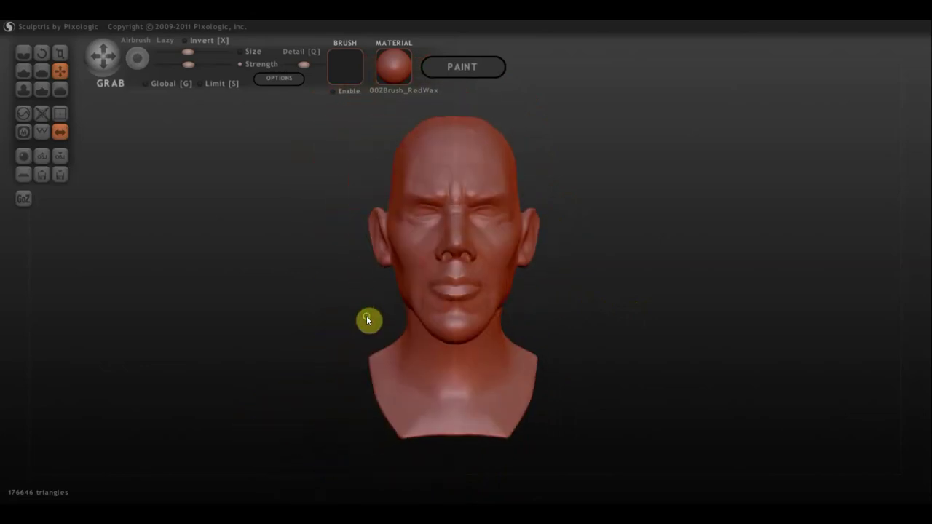
pyautogui.scroll(3, 371, 317)
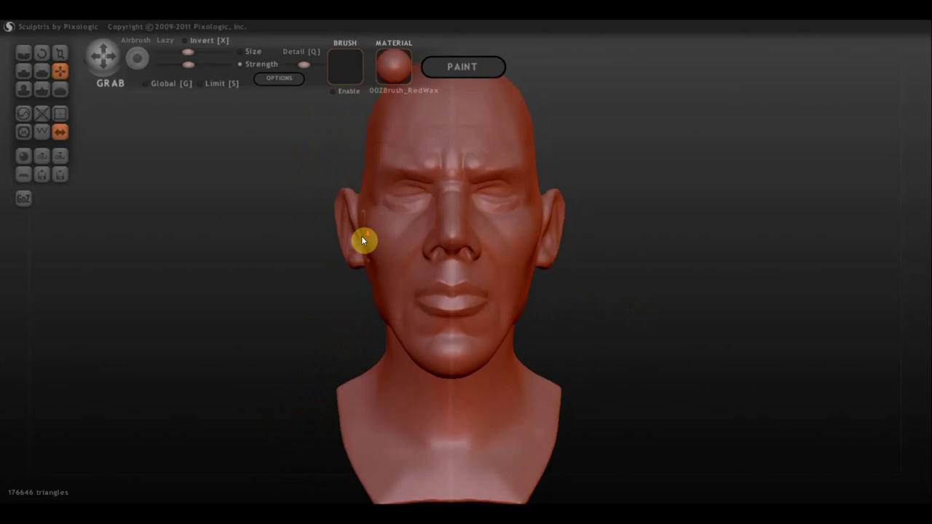
pyautogui.scroll(-3, 362, 239)
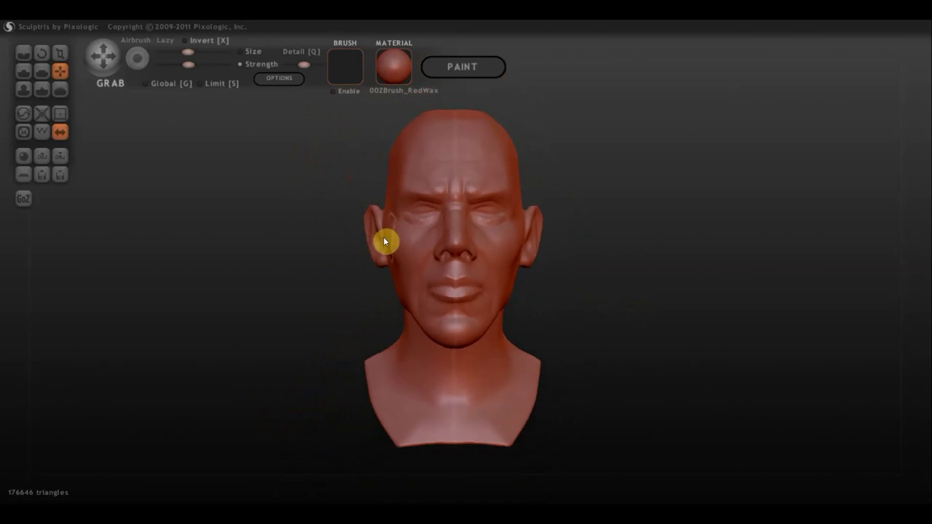
pyautogui.moveTo(505, 258); pyautogui.dragTo(506, 318, button='right')
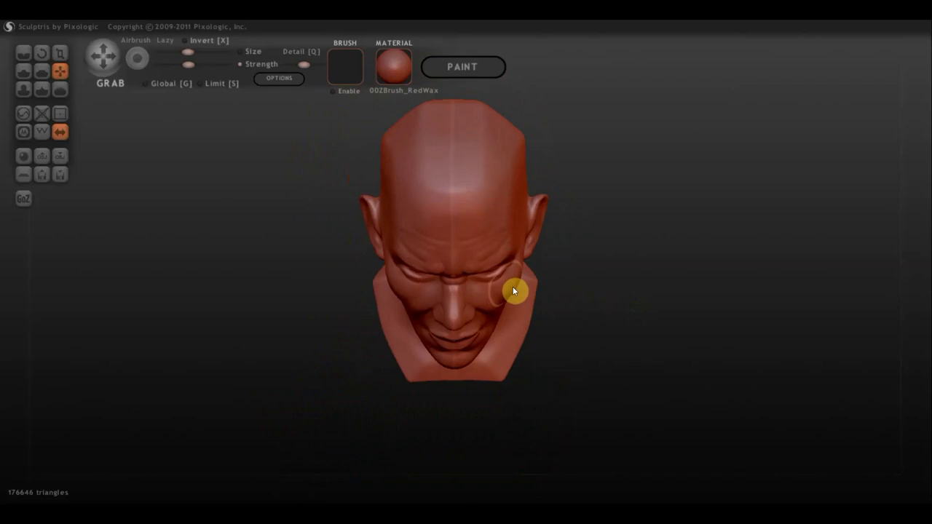
pyautogui.moveTo(513, 289)
pyautogui.mouseDown(button='right')
pyautogui.moveTo(509, 232)
pyautogui.moveTo(339, 247)
pyautogui.mouseUp(button='right')
pyautogui.scroll(5, 354, 247)
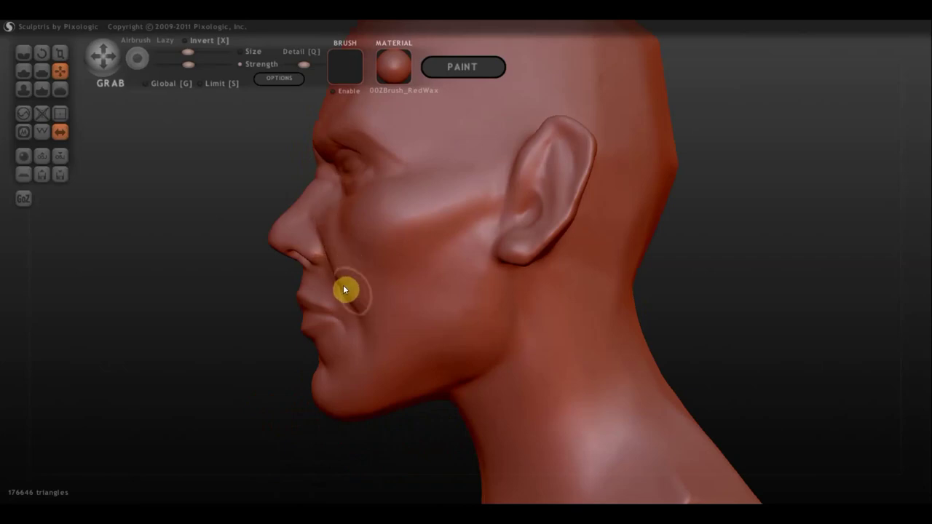
pyautogui.moveTo(357, 281)
pyautogui.mouseDown(button='right')
pyautogui.moveTo(515, 282)
pyautogui.moveTo(469, 245)
pyautogui.moveTo(477, 233)
pyautogui.moveTo(504, 281)
pyautogui.moveTo(513, 284)
pyautogui.moveTo(512, 272)
pyautogui.moveTo(561, 279)
pyautogui.mouseUp(button='right')
pyautogui.moveTo(385, 283)
pyautogui.mouseDown(button='right')
pyautogui.moveTo(336, 277)
pyautogui.moveTo(336, 258)
pyautogui.mouseUp(button='right')
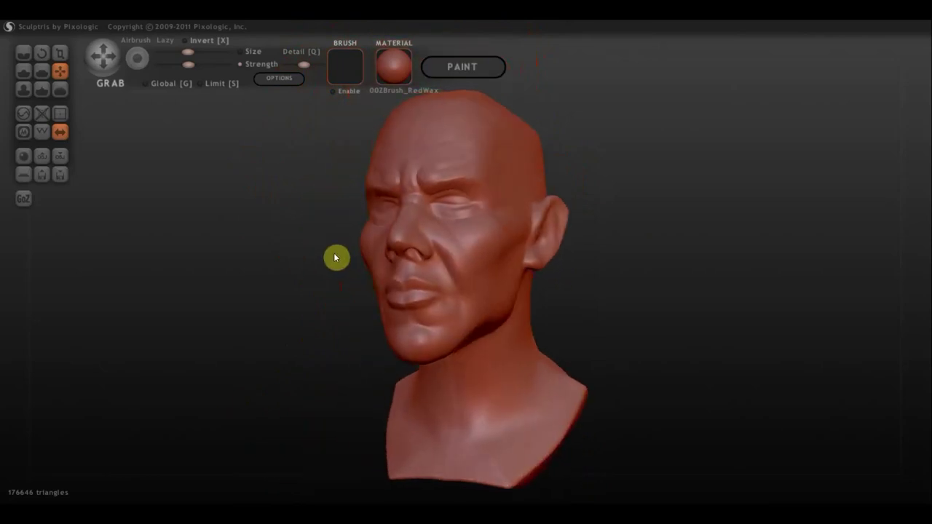
pyautogui.scroll(2, 337, 258)
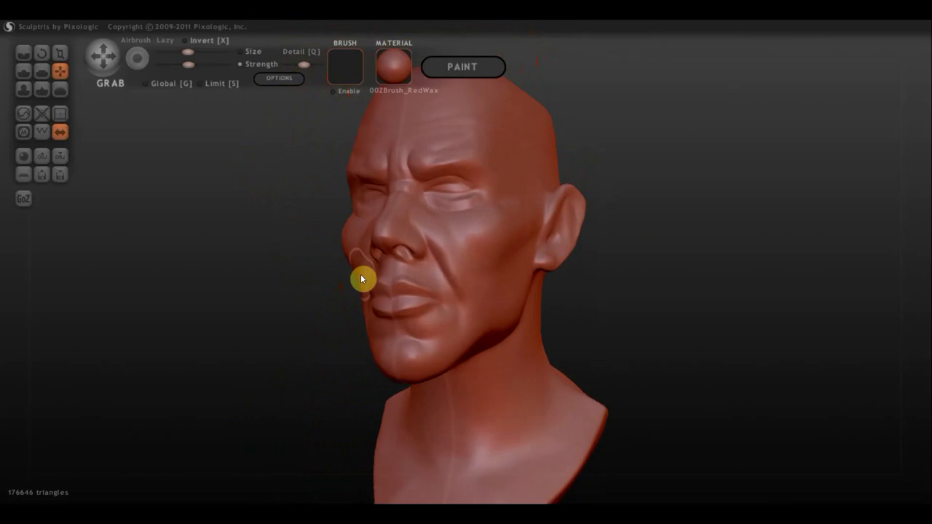
# - Grab the cheek beside the nose to smooth its crease
pyautogui.moveTo(365, 280)
pyautogui.mouseDown(button='right')
pyautogui.moveTo(478, 295)
pyautogui.moveTo(406, 294)
pyautogui.moveTo(471, 294)
pyautogui.moveTo(460, 258)
pyautogui.mouseUp(button='right')
pyautogui.moveTo(461, 258)
pyautogui.mouseDown()
pyautogui.moveTo(448, 233)
pyautogui.moveTo(491, 261)
pyautogui.moveTo(468, 241)
pyautogui.moveTo(534, 236)
pyautogui.mouseUp()
pyautogui.moveTo(534, 236)
pyautogui.mouseDown(button='right')
pyautogui.moveTo(541, 248)
pyautogui.moveTo(529, 233)
pyautogui.mouseUp(button='right')
pyautogui.scroll(3, 502, 211)
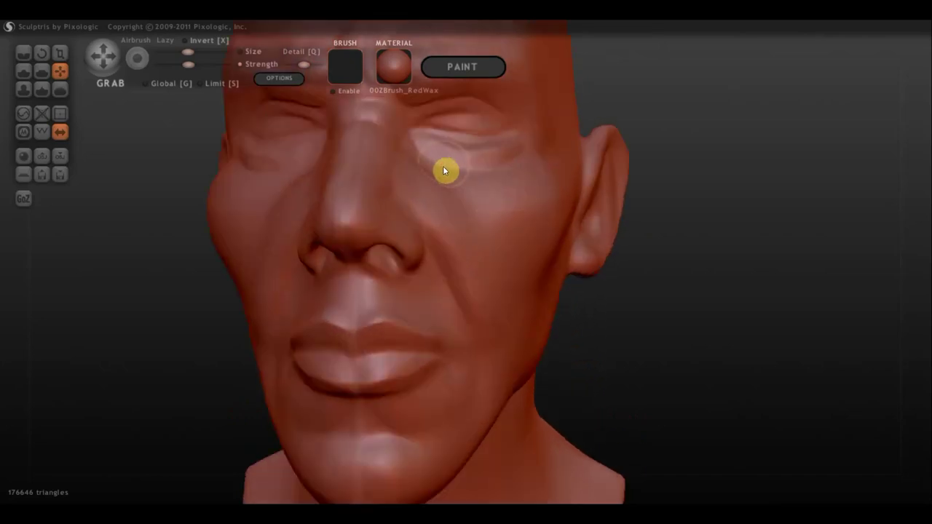
pyautogui.moveTo(446, 158)
pyautogui.mouseDown(button='right')
pyautogui.moveTo(476, 153)
pyautogui.moveTo(514, 245)
pyautogui.mouseUp(button='right')
# - Select the Draw brush and reduce its size for eyelid detail
pyautogui.click(24, 72)
pyautogui.scroll(2, 266, 176)
pyautogui.scroll(2, 338, 212)
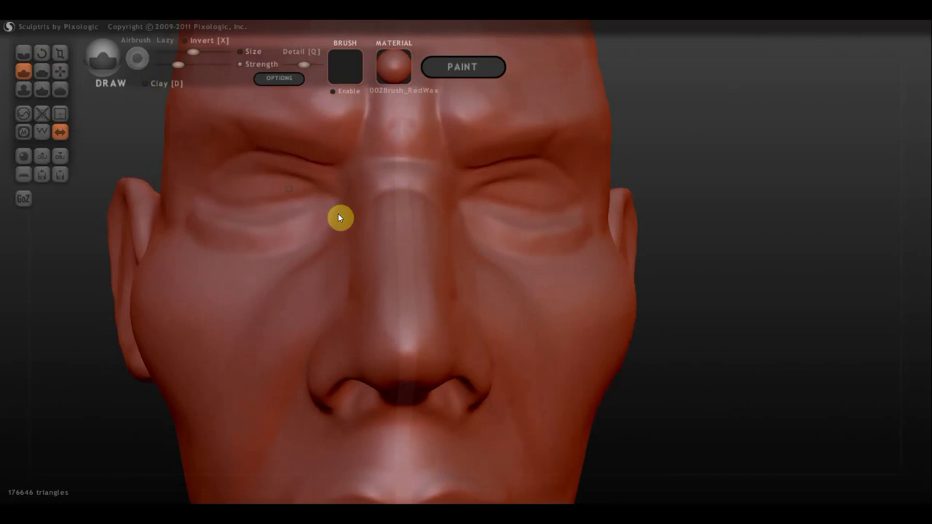
pyautogui.scroll(2, 408, 199)
pyautogui.moveTo(207, 51); pyautogui.dragTo(182, 52)
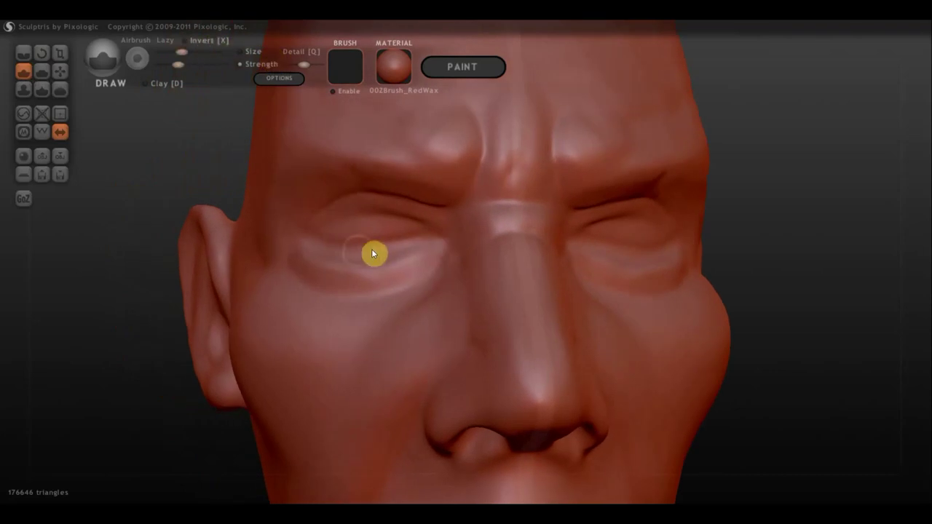
# - Sculpt and refine the upper eyelid shape with several symmetric strokes
pyautogui.moveTo(413, 234); pyautogui.dragTo(331, 236)
pyautogui.moveTo(410, 232); pyautogui.dragTo(343, 229)
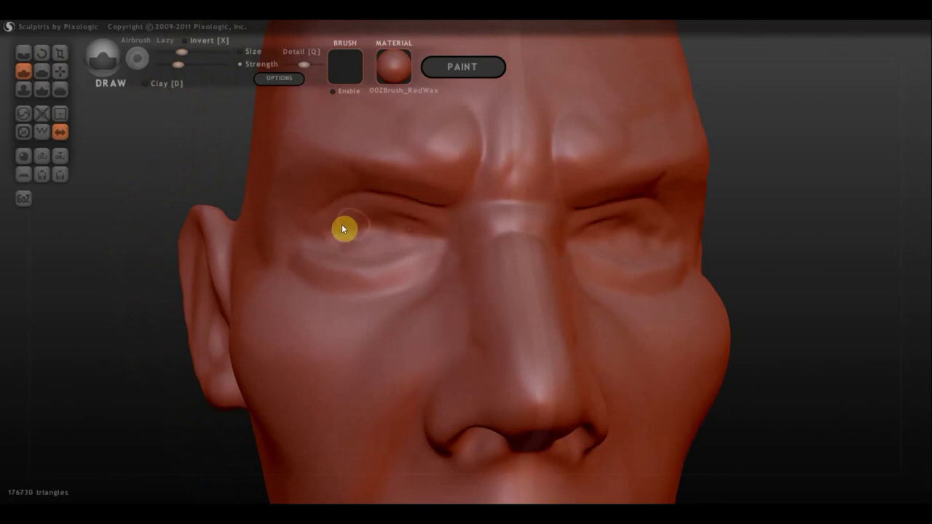
pyautogui.moveTo(416, 240); pyautogui.dragTo(329, 247)
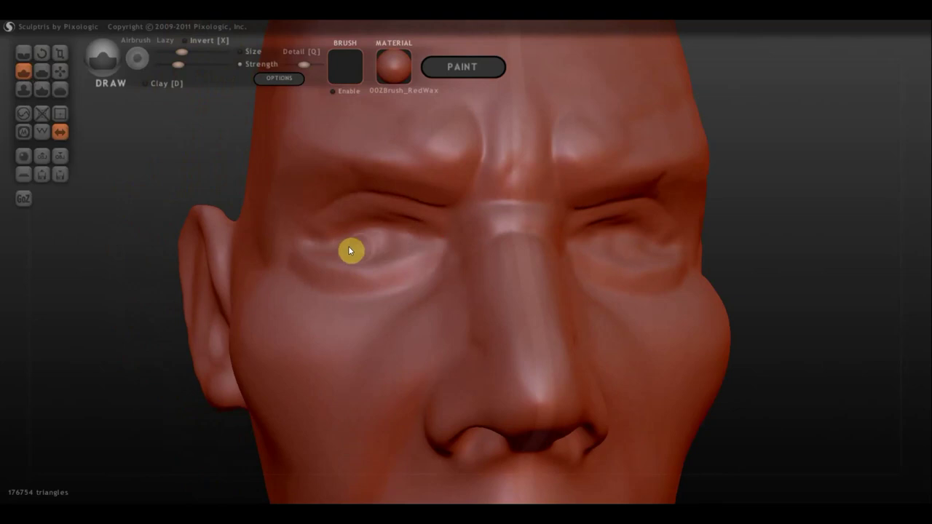
pyautogui.moveTo(388, 242); pyautogui.dragTo(393, 239)
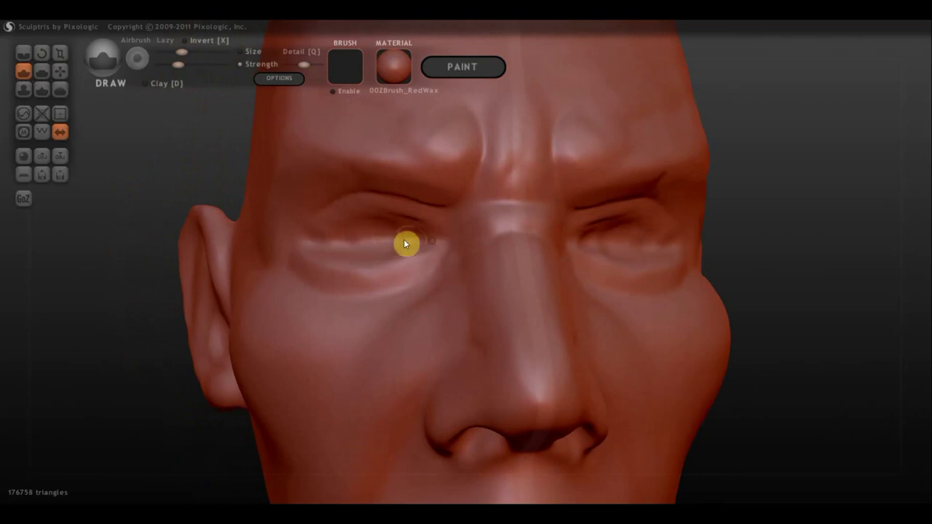
pyautogui.moveTo(410, 242); pyautogui.dragTo(394, 244)
pyautogui.click(23, 51)
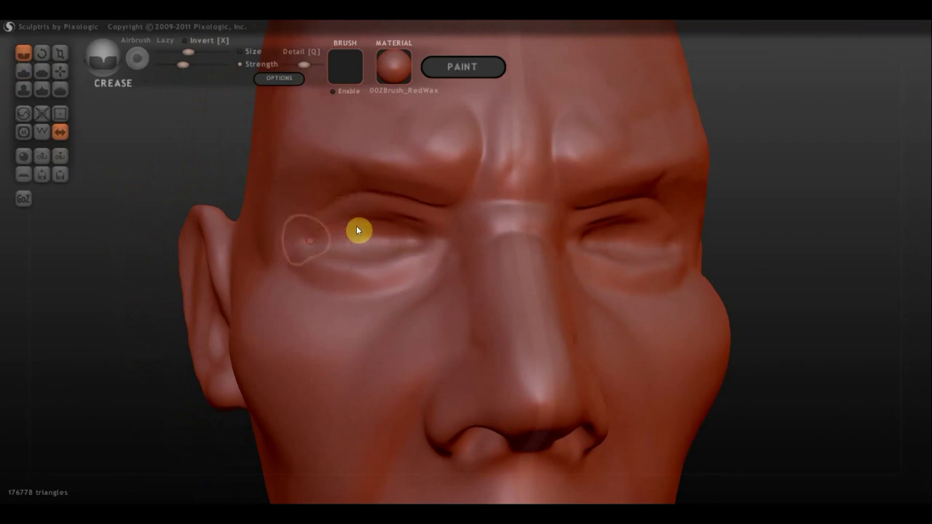
# - Crease along the lower eyelid toward the inner corner and deepen the fold beneath it
pyautogui.moveTo(406, 249)
pyautogui.mouseDown(button='right')
pyautogui.moveTo(475, 304)
pyautogui.moveTo(297, 250)
pyautogui.mouseUp(button='right')
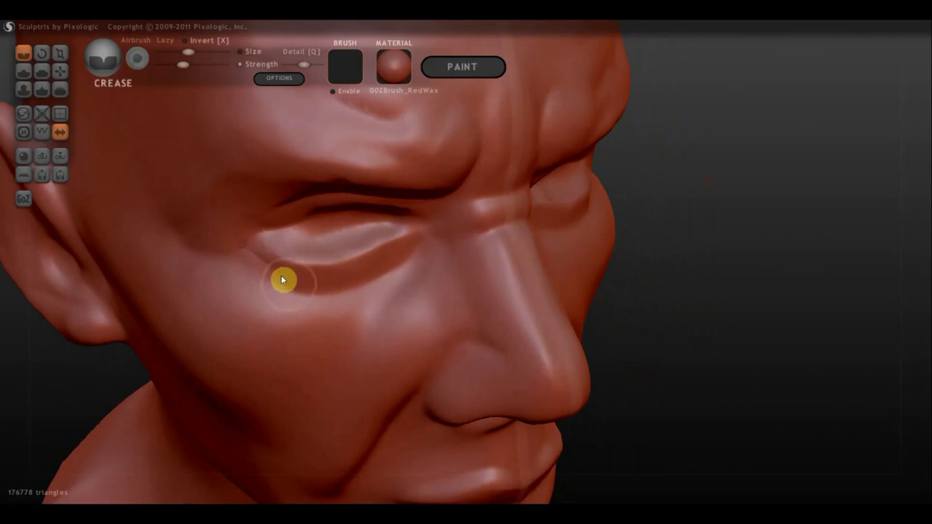
pyautogui.scroll(3, 283, 245)
pyautogui.scroll(2, 283, 246)
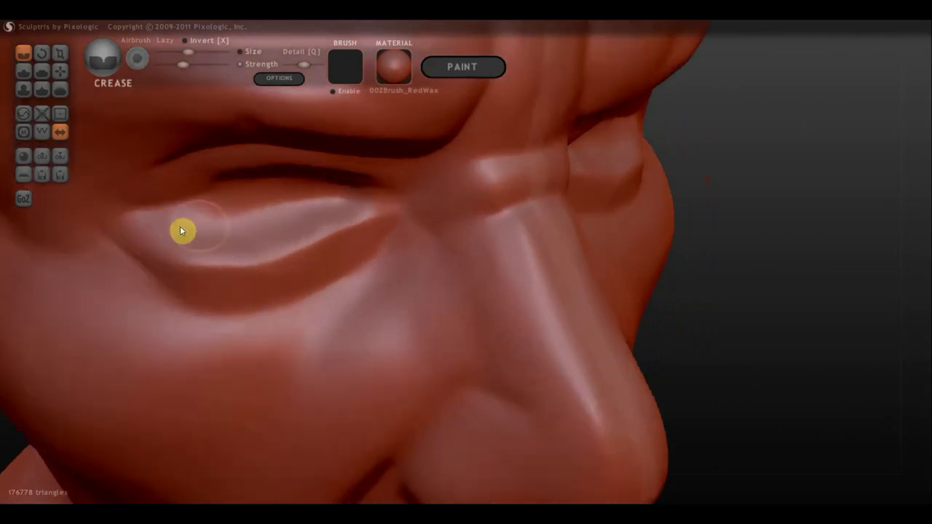
pyautogui.moveTo(169, 226)
pyautogui.mouseDown()
pyautogui.moveTo(275, 237)
pyautogui.moveTo(366, 200)
pyautogui.mouseUp()
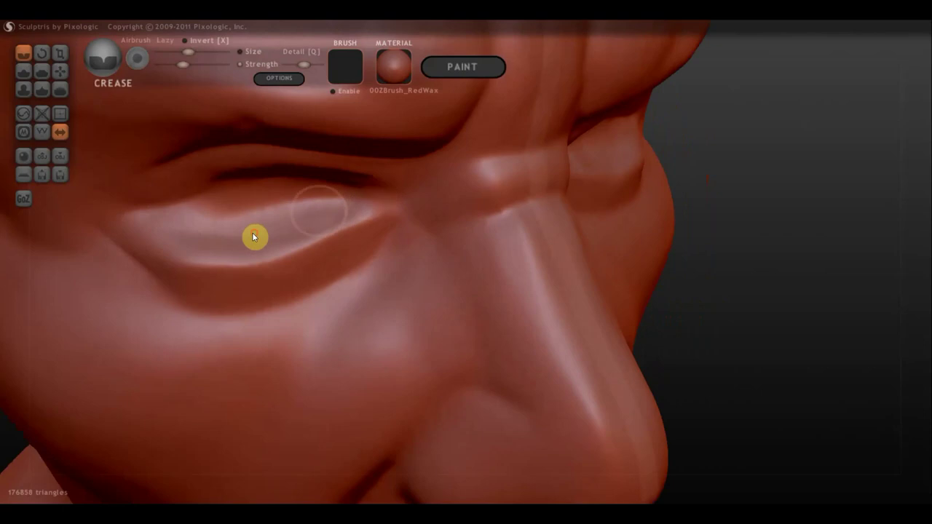
pyautogui.moveTo(254, 235)
pyautogui.mouseDown()
pyautogui.moveTo(398, 197)
pyautogui.moveTo(422, 231)
pyautogui.moveTo(337, 209)
pyautogui.moveTo(403, 231)
pyautogui.mouseUp()
pyautogui.moveTo(256, 312)
pyautogui.mouseDown()
pyautogui.moveTo(209, 308)
pyautogui.moveTo(123, 260)
pyautogui.moveTo(260, 306)
pyautogui.mouseUp()
# - Orbit to check the creased eyelids from the front and side
pyautogui.moveTo(258, 301)
pyautogui.mouseDown(button='right')
pyautogui.moveTo(233, 205)
pyautogui.moveTo(275, 213)
pyautogui.mouseUp(button='right')
pyautogui.scroll(3, 306, 206)
pyautogui.moveTo(332, 200); pyautogui.dragTo(391, 271, button='right')
pyautogui.moveTo(245, 243)
pyautogui.mouseDown(button='right')
pyautogui.moveTo(318, 190)
pyautogui.moveTo(384, 210)
pyautogui.mouseUp(button='right')
# - Add a mirrored sphere pair for the eyeballs and move it into position
pyautogui.press('g')
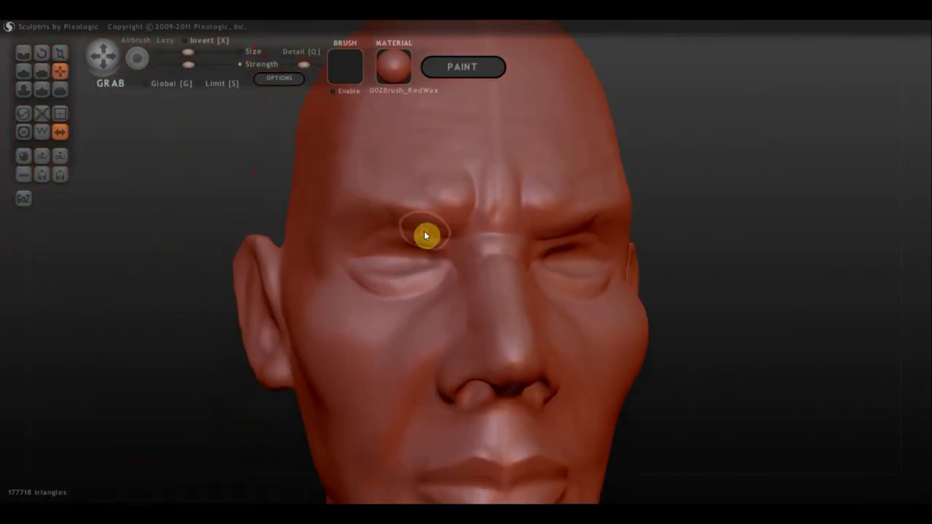
pyautogui.scroll(-2, 408, 224)
pyautogui.moveTo(418, 238)
pyautogui.mouseDown(button='right')
pyautogui.moveTo(378, 252)
pyautogui.moveTo(746, 306)
pyautogui.moveTo(654, 283)
pyautogui.moveTo(719, 333)
pyautogui.mouseUp(button='right')
pyautogui.scroll(2, 335, 228)
pyautogui.click(462, 279)
pyautogui.moveTo(462, 279); pyautogui.dragTo(380, 288)
pyautogui.scroll(-3, 380, 288)
pyautogui.moveTo(375, 323)
pyautogui.mouseDown(button='right')
pyautogui.moveTo(475, 270)
pyautogui.moveTo(329, 287)
pyautogui.mouseUp(button='right')
# - Scale the mirrored spheres down to small eyeballs and flatten them into eye shapes
pyautogui.click(60, 53)
pyautogui.moveTo(365, 273); pyautogui.dragTo(172, 296)
pyautogui.moveTo(172, 297); pyautogui.dragTo(222, 245, button='right')
pyautogui.press('g')
pyautogui.moveTo(601, 332)
pyautogui.mouseDown(button='right')
pyautogui.moveTo(362, 260)
pyautogui.moveTo(501, 312)
pyautogui.moveTo(446, 279)
pyautogui.moveTo(384, 276)
pyautogui.mouseUp(button='right')
pyautogui.moveTo(385, 278)
pyautogui.mouseDown()
pyautogui.moveTo(402, 276)
pyautogui.moveTo(377, 282)
pyautogui.mouseUp()
pyautogui.moveTo(377, 281)
pyautogui.mouseDown(button='right')
pyautogui.moveTo(599, 304)
pyautogui.moveTo(466, 281)
pyautogui.moveTo(420, 349)
pyautogui.mouseUp(button='right')
# - Zoom in on the eye region and reshape the eyelid area with the Grab brush
pyautogui.scroll(-3, 602, 359)
pyautogui.scroll(3, 385, 243)
pyautogui.scroll(2, 323, 225)
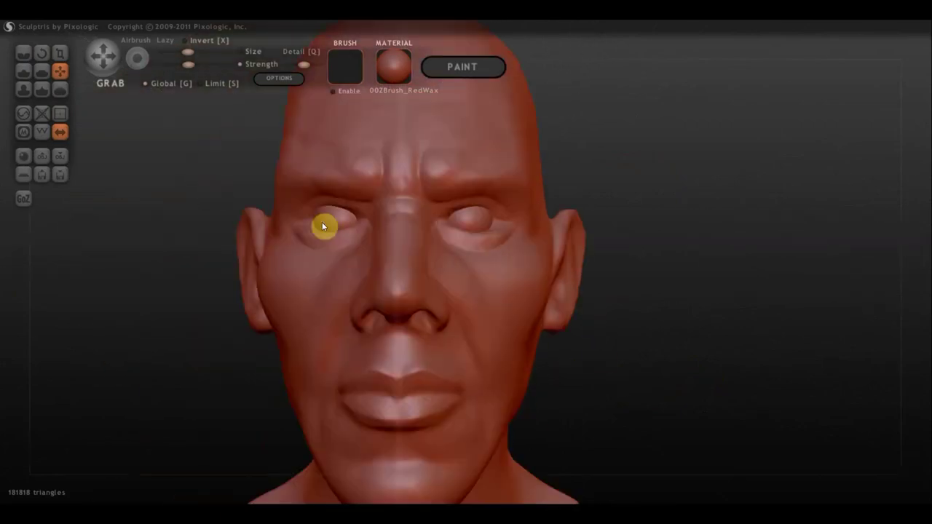
pyautogui.moveTo(340, 266); pyautogui.dragTo(141, 154, button='right')
pyautogui.scroll(3, 141, 154)
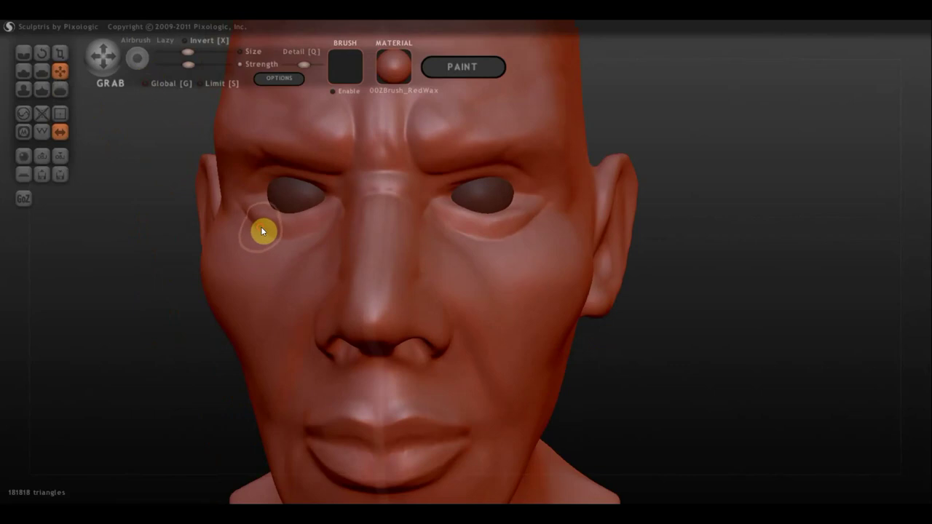
pyautogui.scroll(1, 346, 239)
pyautogui.moveTo(346, 240)
pyautogui.mouseDown(button='right')
pyautogui.moveTo(294, 183)
pyautogui.moveTo(401, 206)
pyautogui.moveTo(314, 231)
pyautogui.mouseUp(button='right')
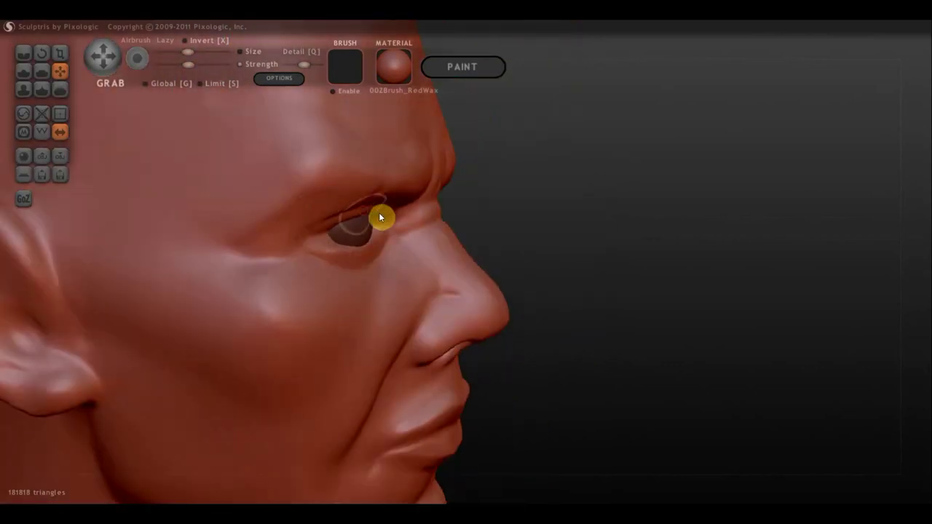
pyautogui.moveTo(378, 212); pyautogui.dragTo(323, 211, button='right')
# - Select the eyeballs and hide them to reveal the hollow sockets
pyautogui.click(318, 216)
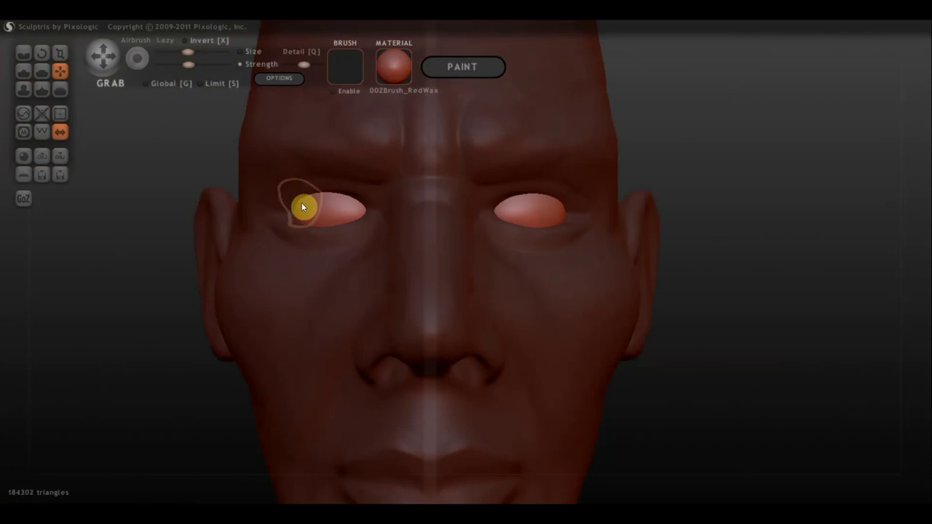
pyautogui.press('h')
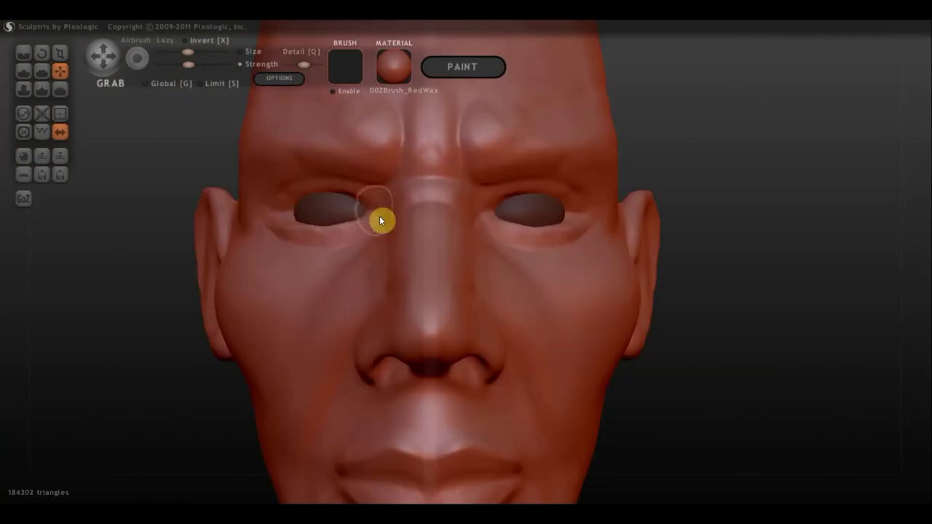
pyautogui.scroll(-5, 380, 216)
# - Show the eyeballs again and check their fit from side, front and three-quarter views
pyautogui.press('h')
pyautogui.press('h')
pyautogui.moveTo(575, 344)
pyautogui.mouseDown()
pyautogui.moveTo(439, 251)
pyautogui.moveTo(572, 289)
pyautogui.moveTo(542, 267)
pyautogui.mouseUp()
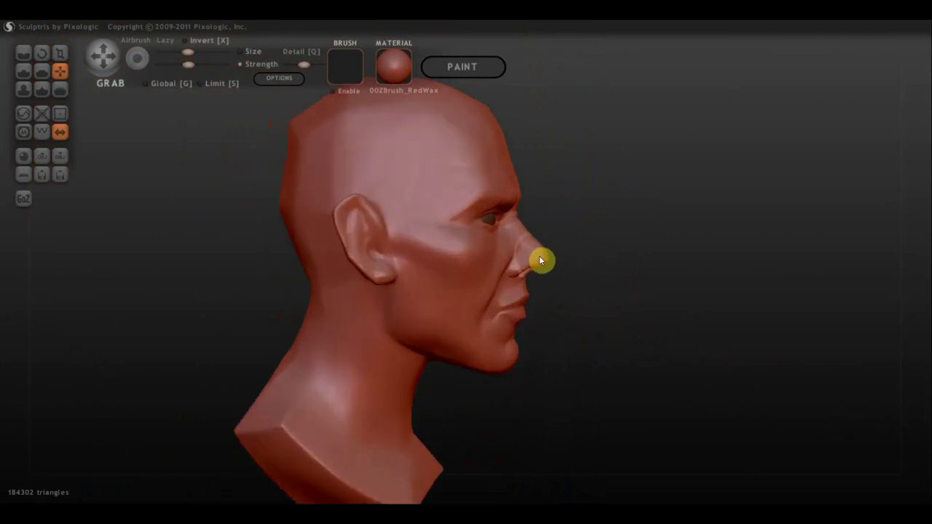
pyautogui.scroll(-2, 499, 348)
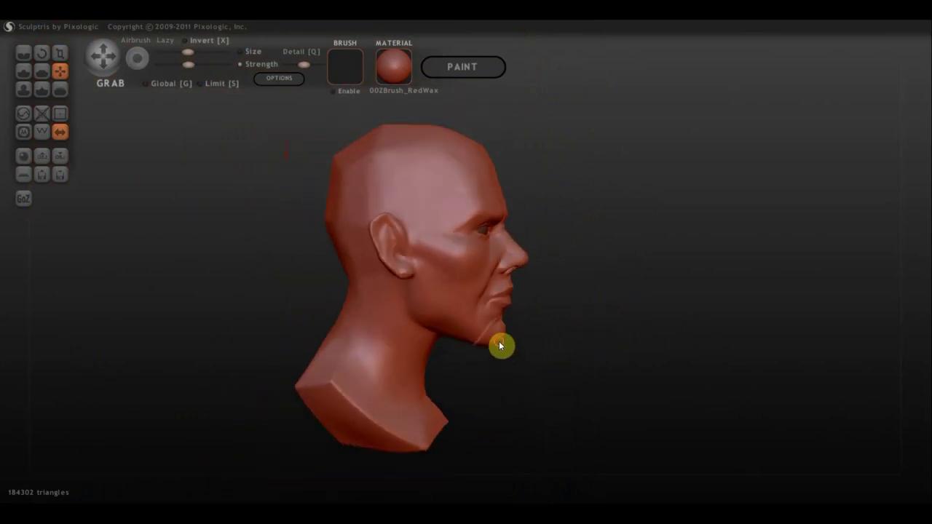
pyautogui.moveTo(408, 321); pyautogui.dragTo(366, 348, button='right')
pyautogui.scroll(3, 443, 348)
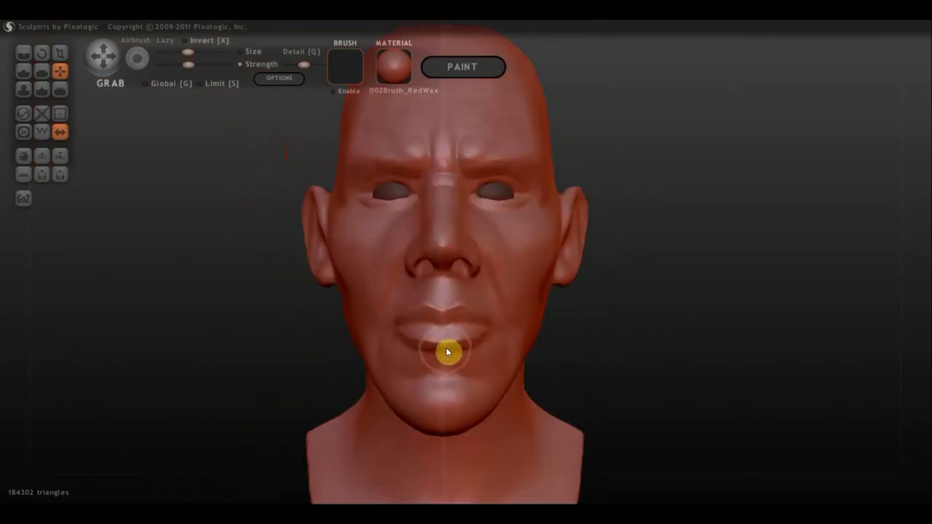
pyautogui.moveTo(413, 219); pyautogui.dragTo(353, 232, button='right')
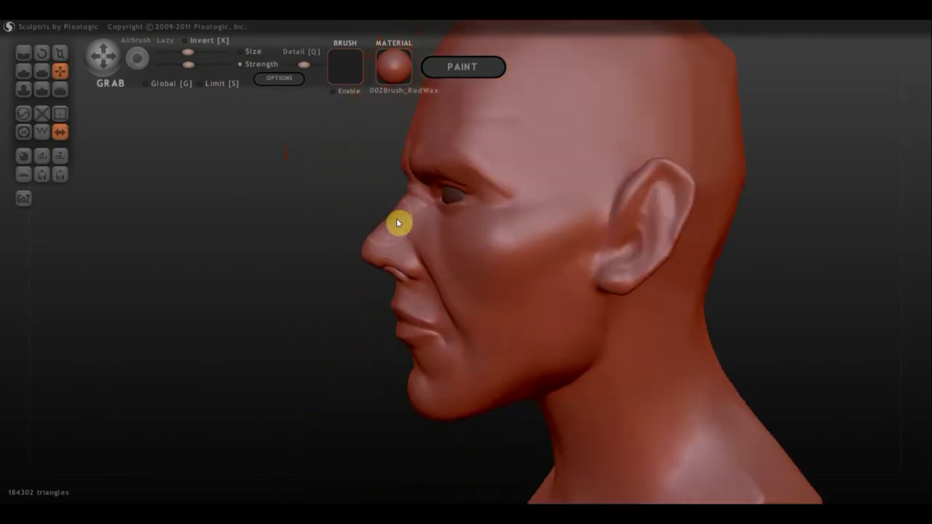
pyautogui.moveTo(426, 165)
pyautogui.mouseDown(button='right')
pyautogui.moveTo(432, 197)
pyautogui.moveTo(567, 163)
pyautogui.mouseUp(button='right')
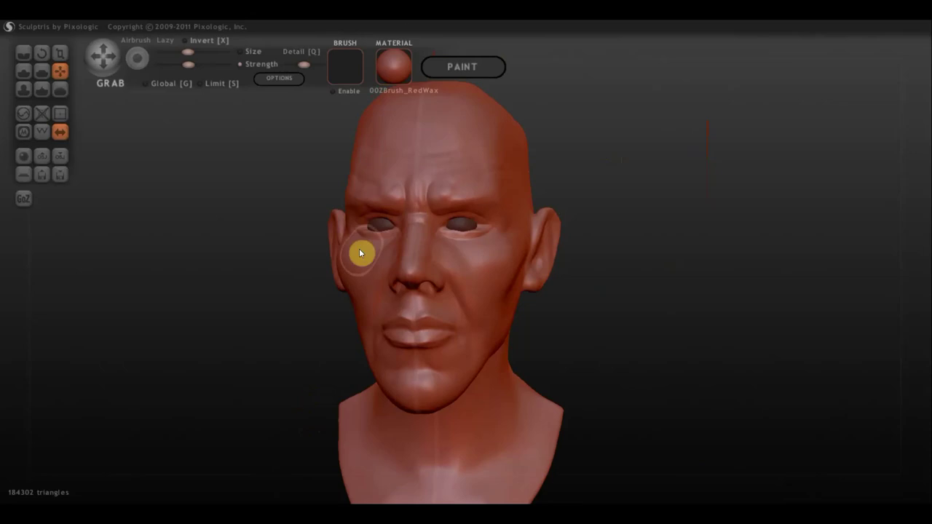
pyautogui.moveTo(129, 177)
pyautogui.mouseDown(button='right')
pyautogui.moveTo(505, 379)
pyautogui.moveTo(564, 389)
pyautogui.moveTo(451, 391)
pyautogui.moveTo(121, 196)
pyautogui.moveTo(333, 435)
pyautogui.moveTo(386, 366)
pyautogui.moveTo(542, 443)
pyautogui.mouseUp(button='right')
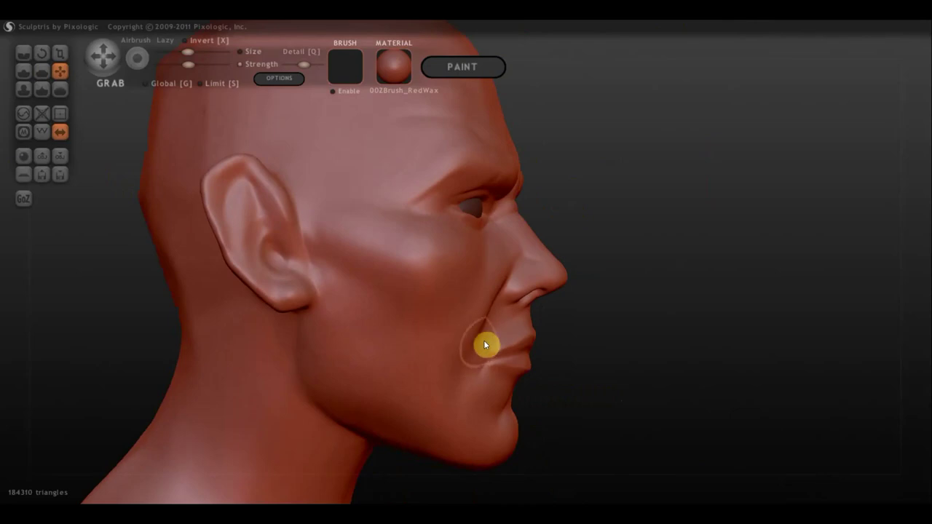
# - Nudge the mouth corner with Grab, then inspect the head from above and below
pyautogui.moveTo(486, 345); pyautogui.dragTo(480, 301, button='right')
pyautogui.moveTo(522, 239)
pyautogui.mouseDown(button='right')
pyautogui.moveTo(568, 297)
pyautogui.moveTo(493, 294)
pyautogui.moveTo(396, 379)
pyautogui.moveTo(429, 112)
pyautogui.mouseUp(button='right')
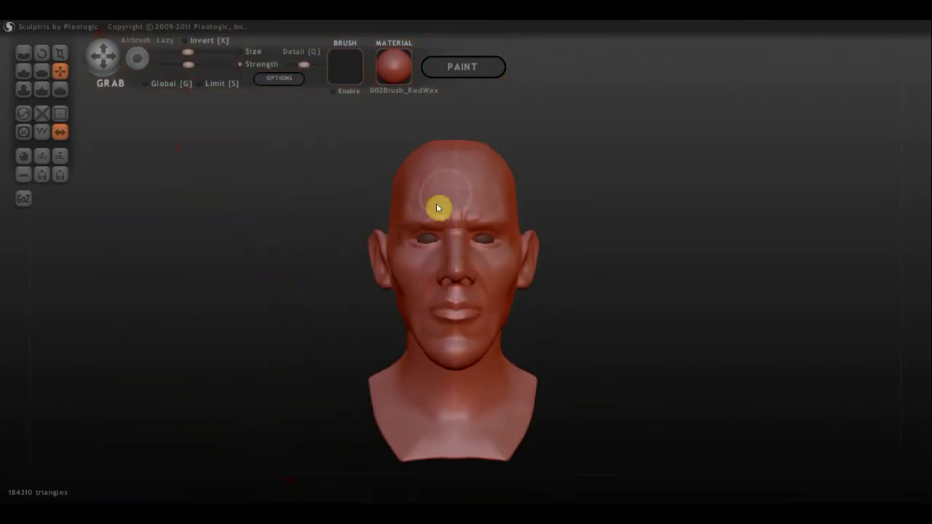
pyautogui.moveTo(443, 339)
pyautogui.mouseDown(button='right')
pyautogui.moveTo(412, 351)
pyautogui.moveTo(477, 343)
pyautogui.moveTo(479, 331)
pyautogui.moveTo(451, 343)
pyautogui.mouseUp(button='right')
pyautogui.moveTo(515, 356); pyautogui.dragTo(464, 412, button='right')
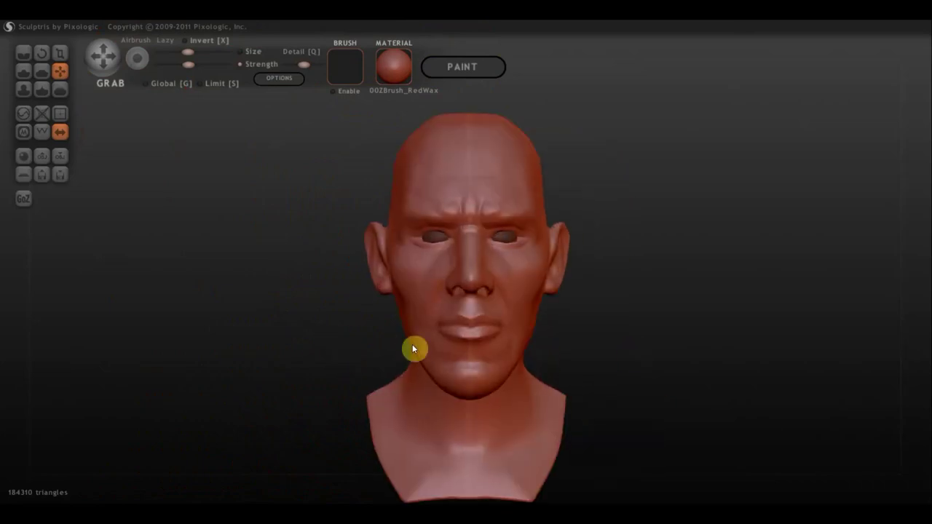
pyautogui.moveTo(416, 328)
pyautogui.mouseDown(button='right')
pyautogui.moveTo(413, 319)
pyautogui.moveTo(370, 323)
pyautogui.mouseUp(button='right')
pyautogui.scroll(2, 521, 334)
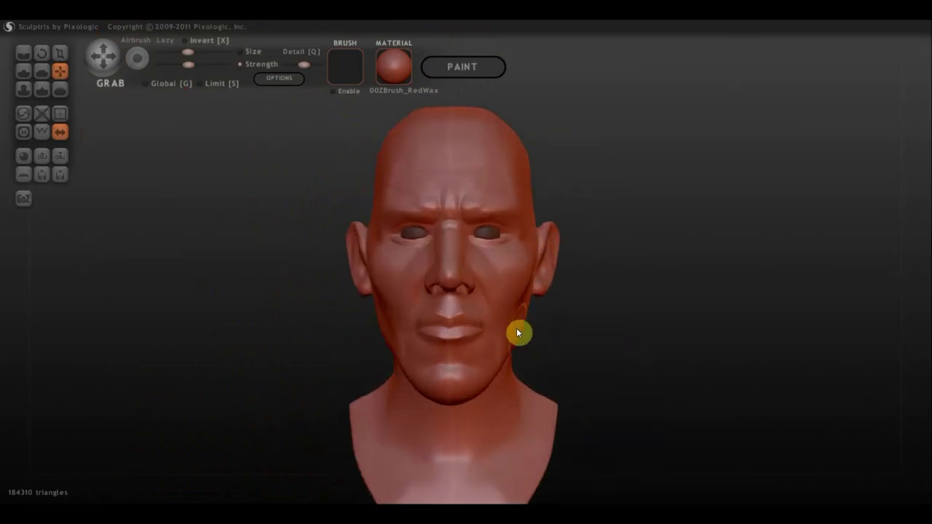
pyautogui.moveTo(516, 353)
pyautogui.mouseDown(button='right')
pyautogui.moveTo(313, 327)
pyautogui.moveTo(721, 287)
pyautogui.moveTo(570, 294)
pyautogui.moveTo(561, 387)
pyautogui.moveTo(590, 291)
pyautogui.moveTo(447, 346)
pyautogui.mouseUp(button='right')
pyautogui.scroll(-2, 447, 346)
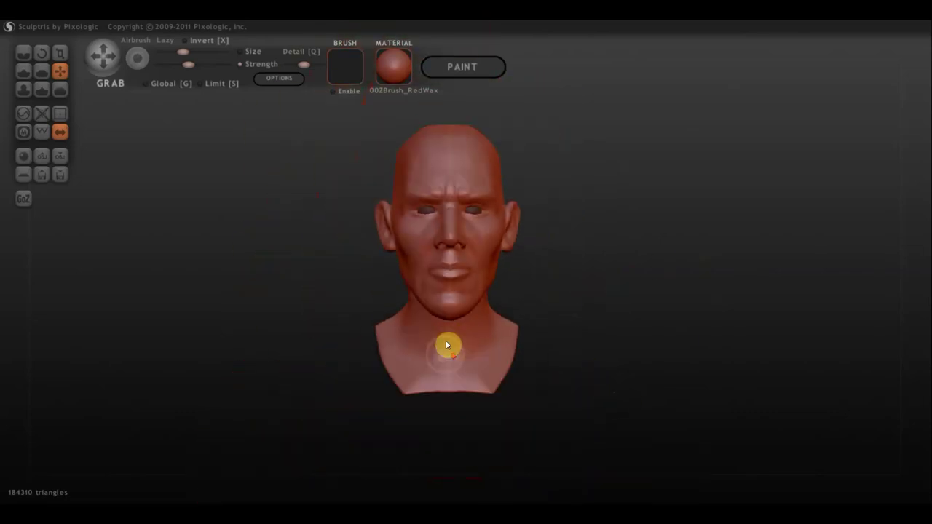
pyautogui.scroll(-1, 453, 306)
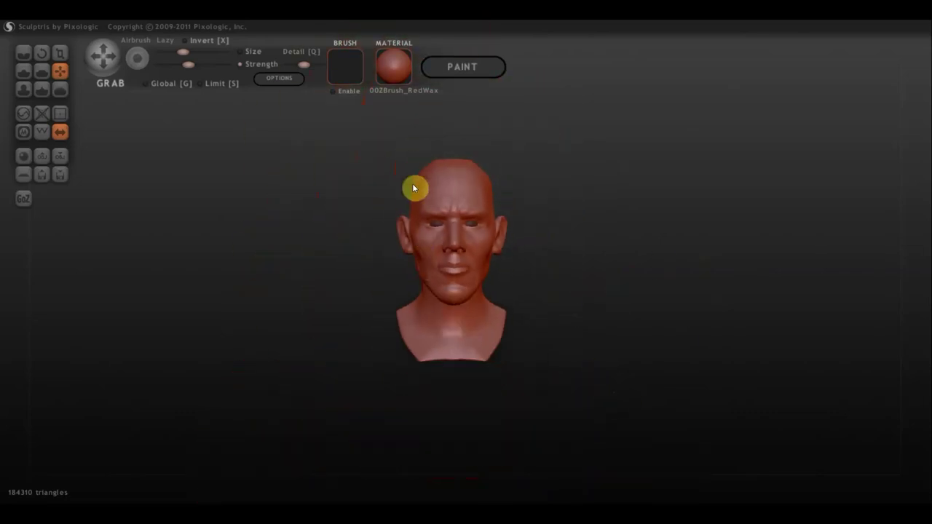
pyautogui.scroll(4, 426, 214)
# - Zoom in and out on a close three-quarter view, then turn to front and right profile
pyautogui.moveTo(426, 214)
pyautogui.mouseDown(button='right')
pyautogui.moveTo(412, 185)
pyautogui.moveTo(475, 228)
pyautogui.moveTo(454, 235)
pyautogui.moveTo(558, 208)
pyautogui.moveTo(418, 266)
pyautogui.moveTo(444, 298)
pyautogui.moveTo(418, 204)
pyautogui.moveTo(361, 245)
pyautogui.moveTo(442, 234)
pyautogui.moveTo(531, 257)
pyautogui.mouseUp(button='right')
pyautogui.scroll(2, 475, 228)
pyautogui.scroll(-1, 454, 234)
pyautogui.scroll(-3, 558, 208)
pyautogui.scroll(-2, 418, 267)
pyautogui.scroll(1, 360, 246)
pyautogui.scroll(-1, 509, 284)
pyautogui.scroll(2, 503, 302)
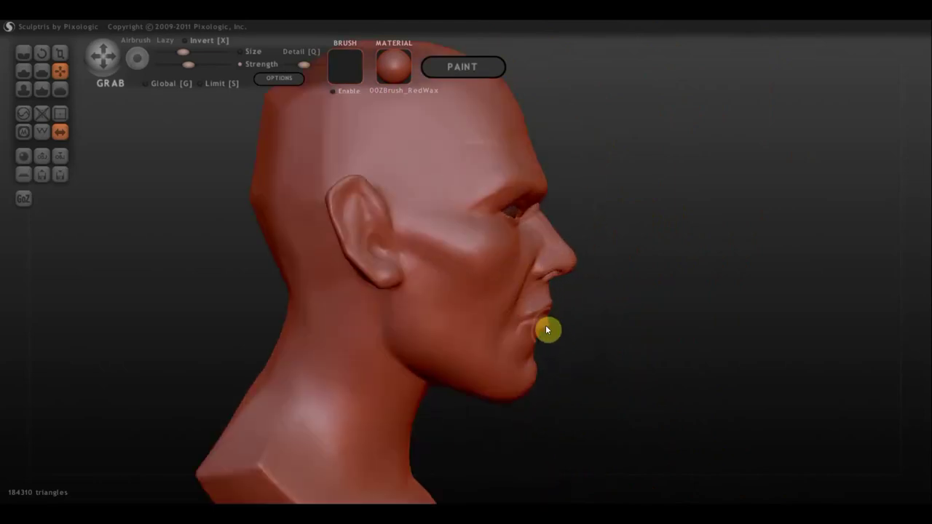
pyautogui.scroll(-1, 528, 364)
pyautogui.moveTo(527, 349)
pyautogui.mouseDown(button='right')
pyautogui.moveTo(447, 360)
pyautogui.moveTo(437, 337)
pyautogui.mouseUp(button='right')
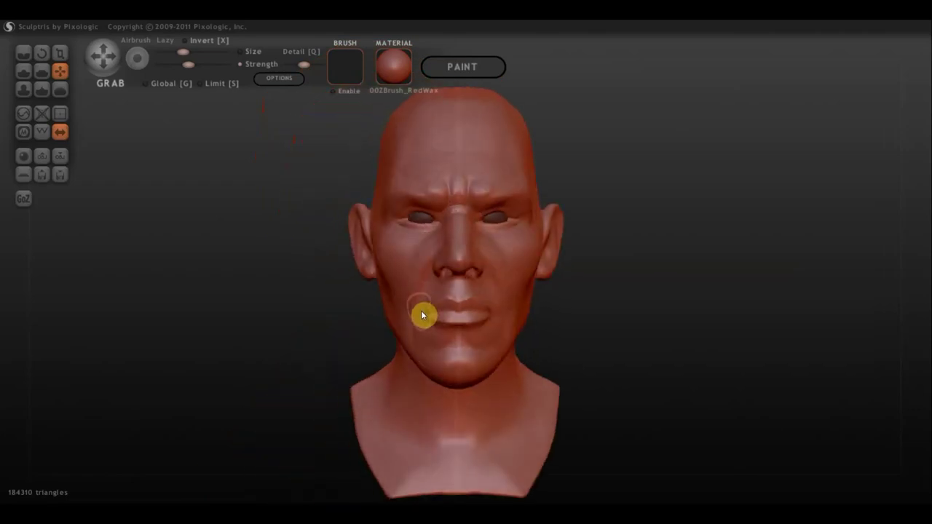
pyautogui.moveTo(545, 328)
pyautogui.mouseDown(button='right')
pyautogui.moveTo(480, 313)
pyautogui.moveTo(510, 271)
pyautogui.moveTo(401, 265)
pyautogui.mouseUp(button='right')
pyautogui.scroll(2, 542, 255)
pyautogui.scroll(-2, 542, 254)
# - Flatten a small patch of the face, then switch back to Grab and reorient the head
pyautogui.moveTo(444, 241); pyautogui.dragTo(503, 298, button='right')
pyautogui.press('f')
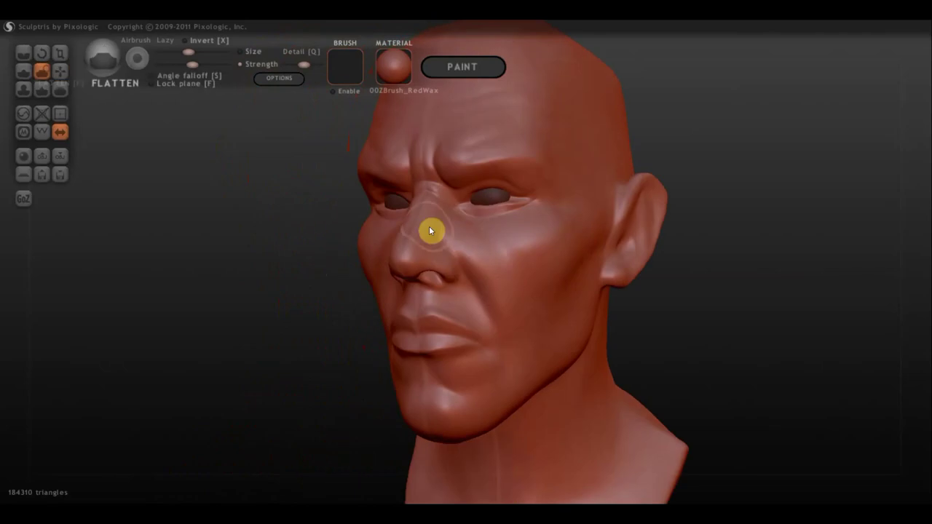
pyautogui.scroll(2, 430, 231)
pyautogui.moveTo(487, 272); pyautogui.dragTo(461, 246)
pyautogui.scroll(-2, 574, 361)
pyautogui.moveTo(460, 246)
pyautogui.mouseDown(button='right')
pyautogui.moveTo(573, 360)
pyautogui.moveTo(489, 314)
pyautogui.moveTo(484, 267)
pyautogui.moveTo(528, 329)
pyautogui.moveTo(430, 281)
pyautogui.moveTo(537, 349)
pyautogui.moveTo(508, 296)
pyautogui.moveTo(466, 321)
pyautogui.moveTo(550, 308)
pyautogui.mouseUp(button='right')
pyautogui.press('g')
pyautogui.scroll(-2, 424, 292)
pyautogui.scroll(2, 466, 321)
pyautogui.moveTo(536, 349)
pyautogui.mouseDown(button='right')
pyautogui.moveTo(535, 328)
pyautogui.moveTo(418, 333)
pyautogui.mouseUp(button='right')
pyautogui.moveTo(506, 318)
pyautogui.mouseDown(button='right')
pyautogui.moveTo(441, 274)
pyautogui.moveTo(40, 78)
pyautogui.mouseUp(button='right')
# - Flatten the planes of the cheek and forehead with the Flatten brush
pyautogui.click(41, 77)
pyautogui.moveTo(437, 277)
pyautogui.mouseDown(button='right')
pyautogui.moveTo(524, 254)
pyautogui.moveTo(506, 304)
pyautogui.mouseUp(button='right')
pyautogui.scroll(2, 486, 271)
pyautogui.moveTo(449, 284); pyautogui.dragTo(456, 307)
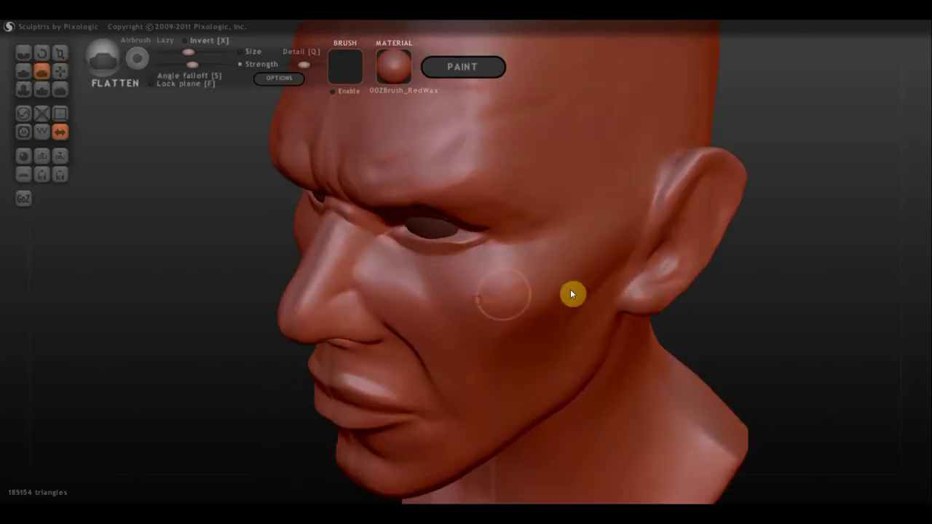
pyautogui.moveTo(456, 307); pyautogui.dragTo(488, 287, button='right')
pyautogui.moveTo(446, 293); pyautogui.dragTo(561, 357)
pyautogui.moveTo(451, 297); pyautogui.dragTo(472, 185)
pyautogui.scroll(-1, 492, 188)
pyautogui.moveTo(492, 188); pyautogui.dragTo(522, 138, button='right')
pyautogui.moveTo(522, 137); pyautogui.dragTo(468, 131)
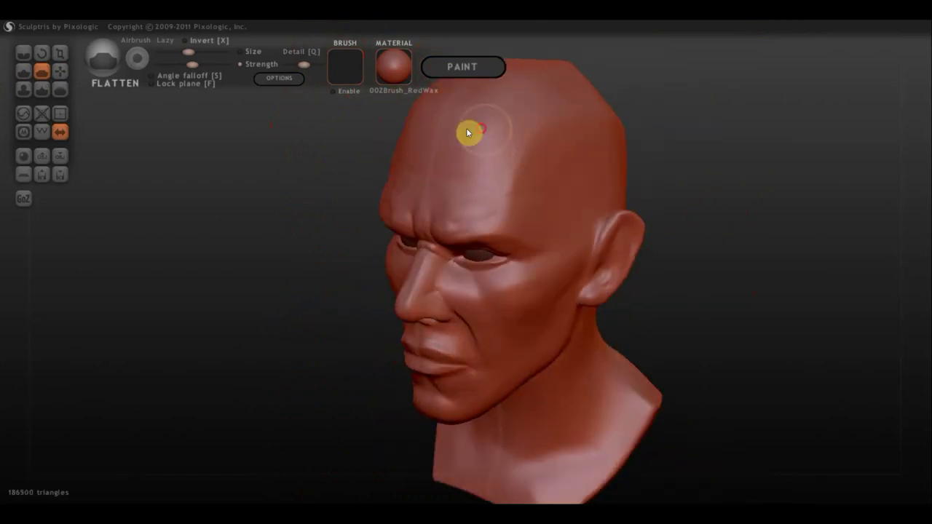
# - In a frontal close-up of the mouth, draw a vertical philtrum ridge above the upper lip
pyautogui.moveTo(468, 131); pyautogui.dragTo(585, 289, button='right')
pyautogui.scroll(4, 464, 269)
pyautogui.moveTo(463, 269)
pyautogui.mouseDown(button='right')
pyautogui.moveTo(529, 275)
pyautogui.moveTo(481, 308)
pyautogui.mouseUp(button='right')
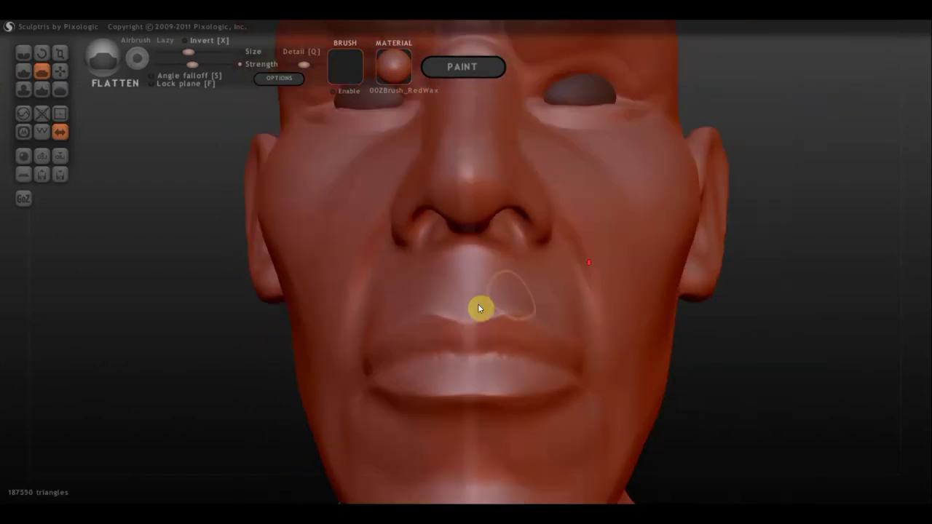
pyautogui.click(23, 71)
pyautogui.moveTo(459, 286)
pyautogui.mouseDown()
pyautogui.moveTo(480, 283)
pyautogui.moveTo(457, 303)
pyautogui.mouseUp()
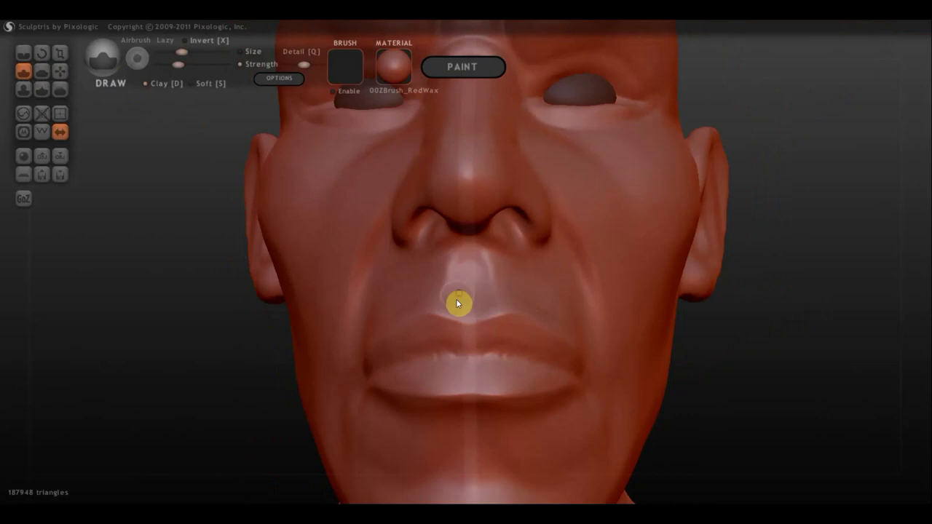
pyautogui.scroll(-4, 469, 273)
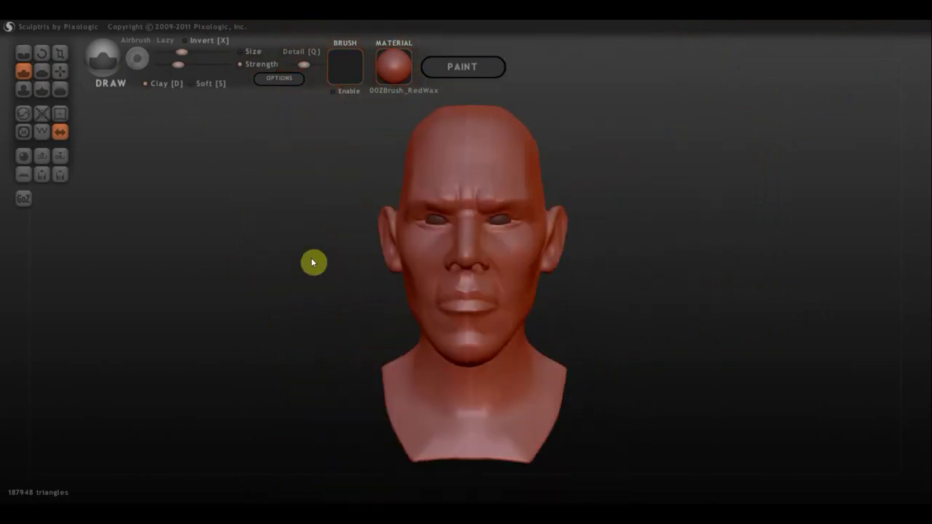